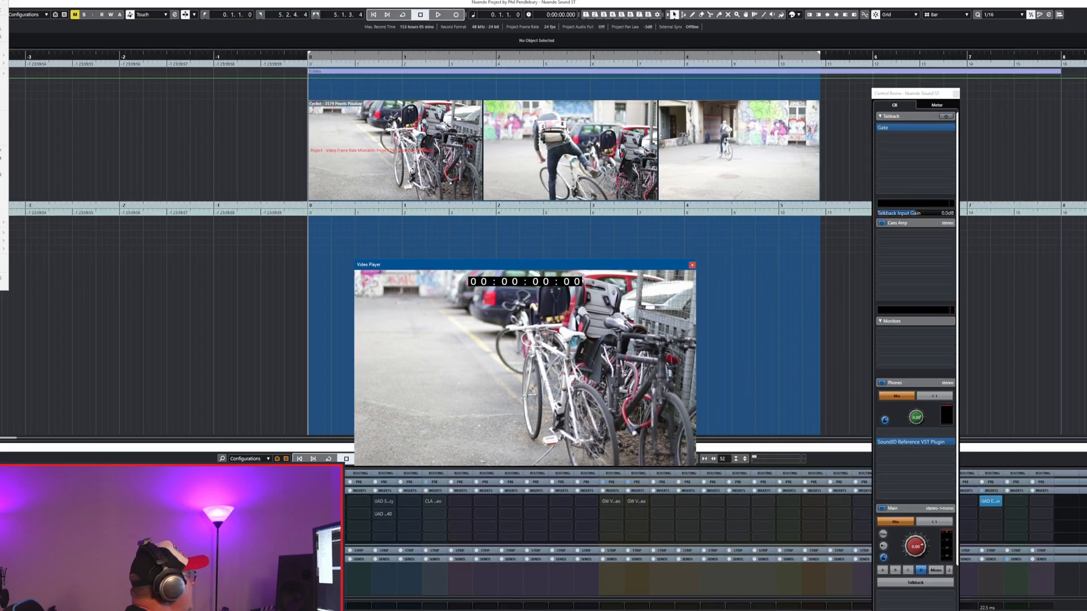
Step: Match the project frame rate to the video's 25 fps using Get Frame Rate from Video, and reposition the Video Player window
left_click(34, 4)
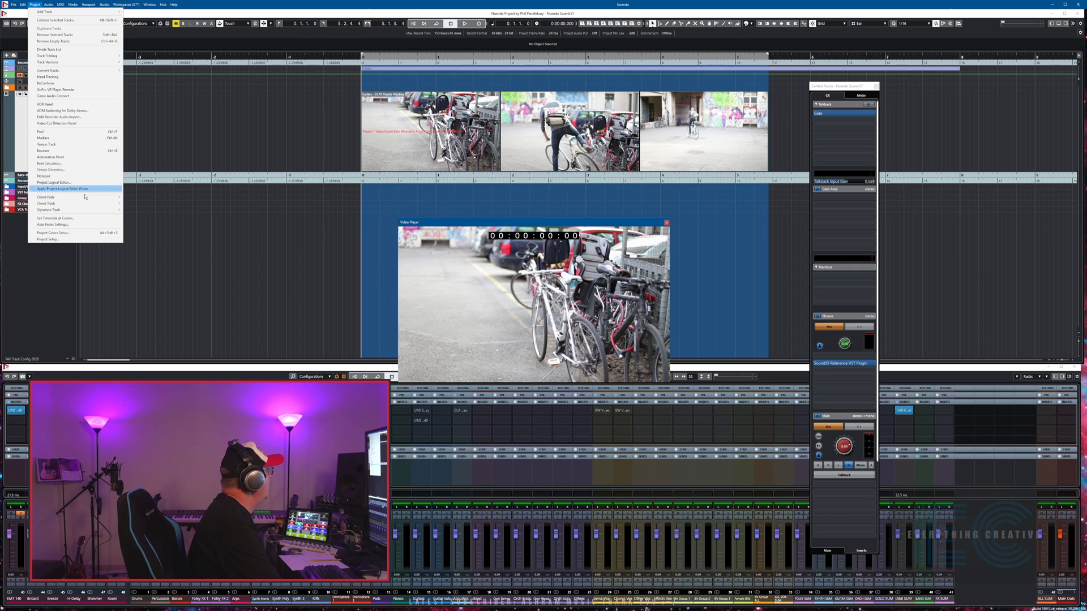
left_click(94, 240)
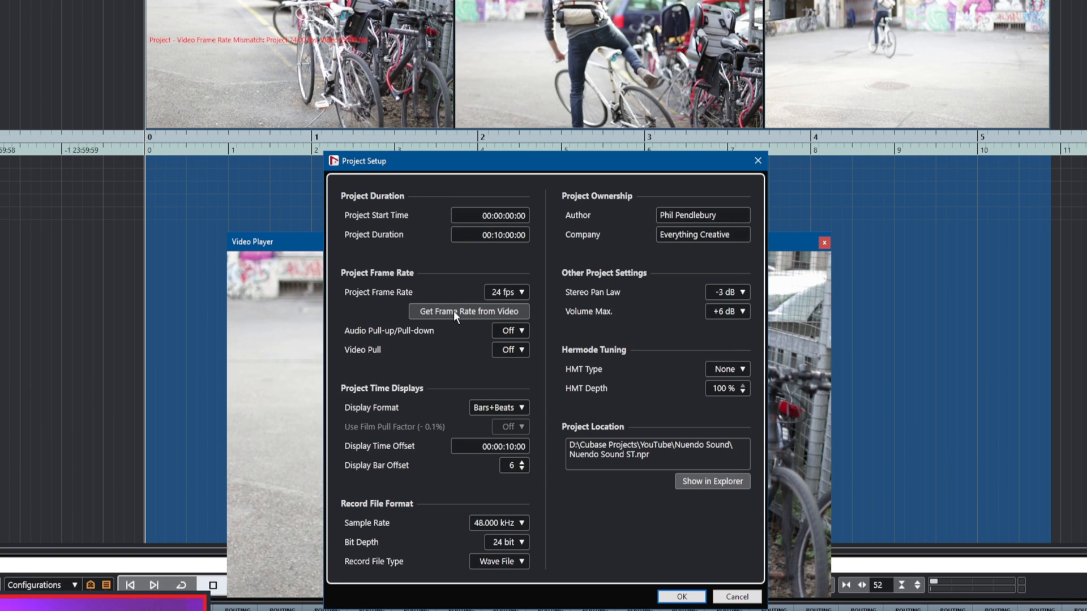
left_click(453, 311)
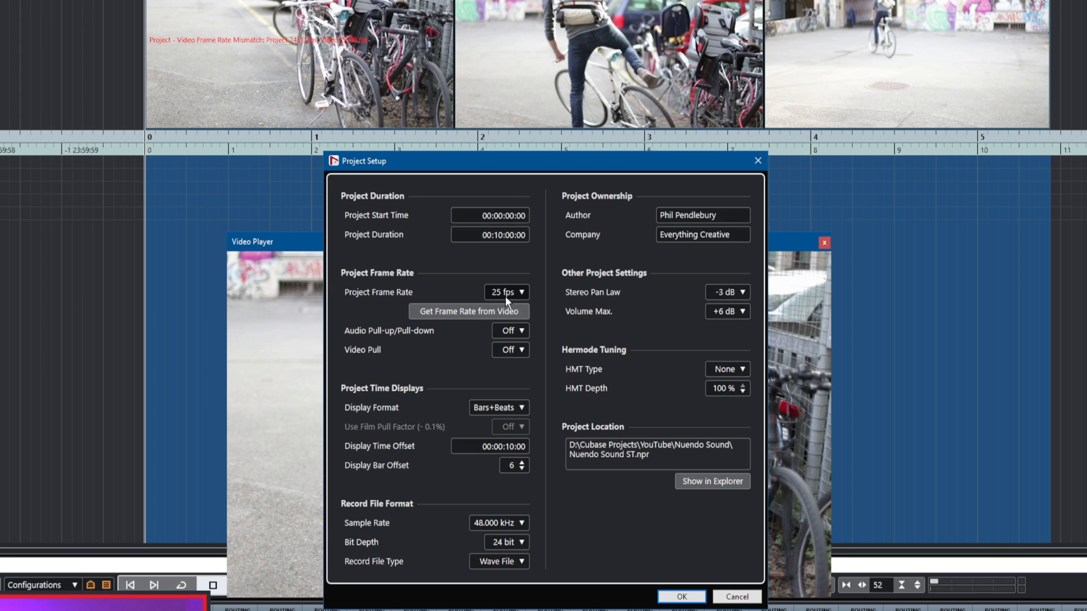
left_click(682, 596)
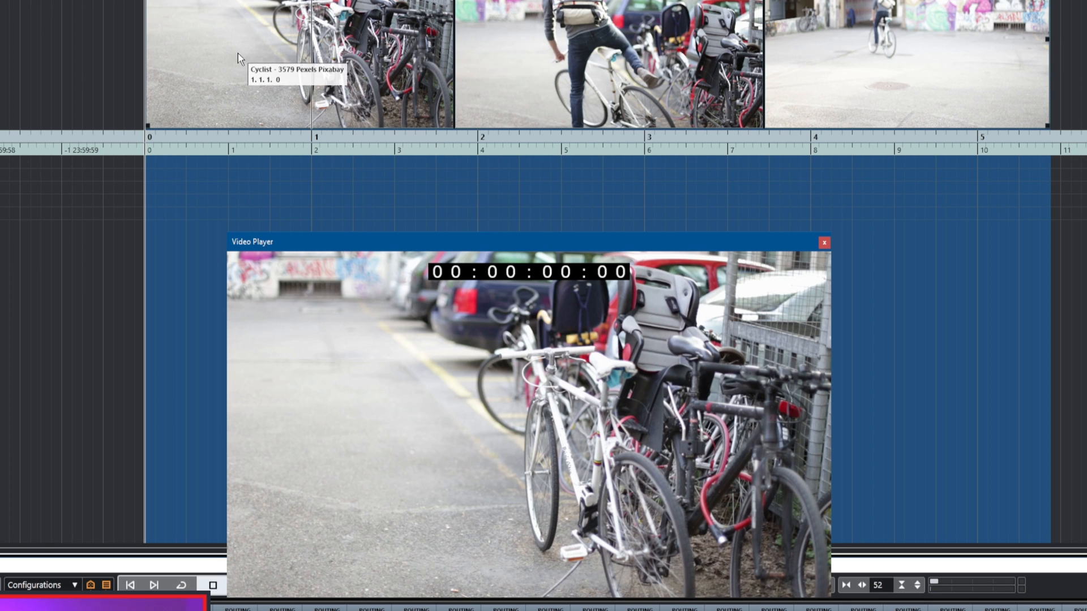
mouse_move(394, 249)
left_mouse_down()
mouse_move(408, 271)
mouse_move(410, 226)
mouse_move(412, 254)
left_mouse_up()
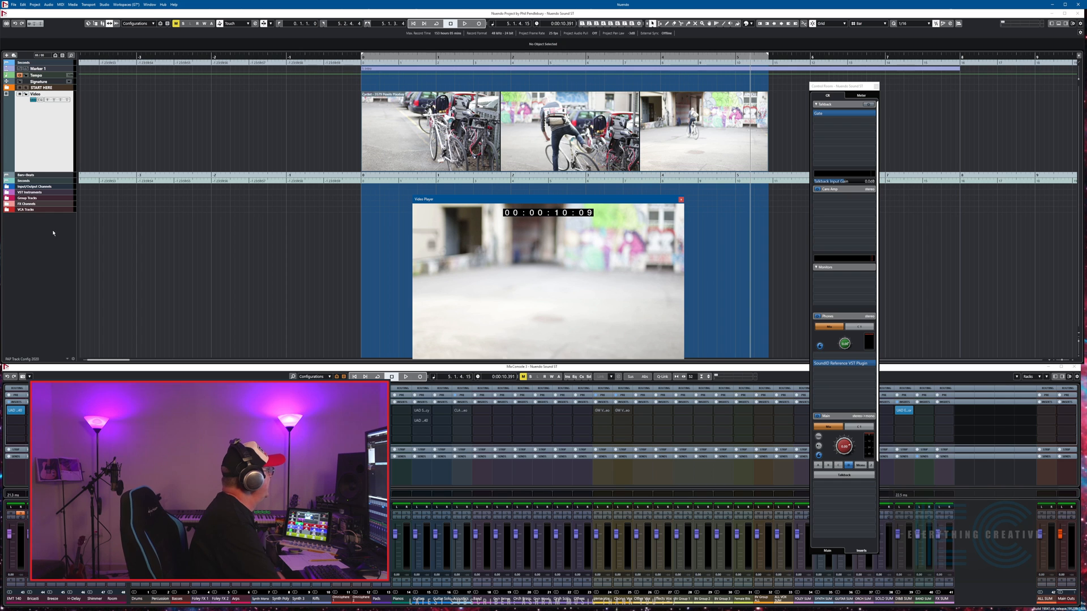
Step: Add a stereo audio track named Dummy below the video track
right_click(46, 228)
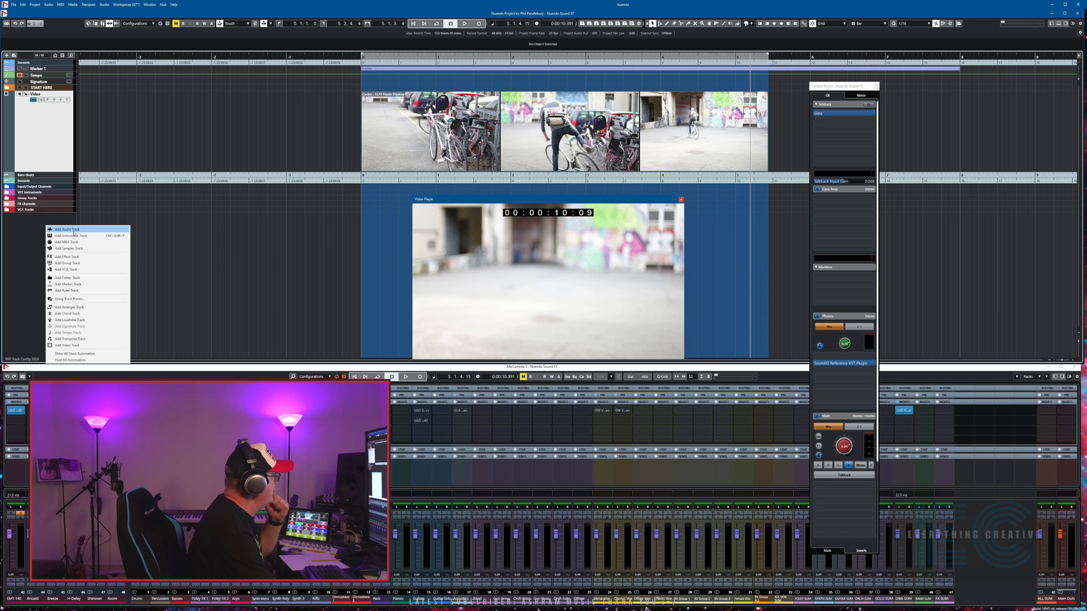
left_click(67, 229)
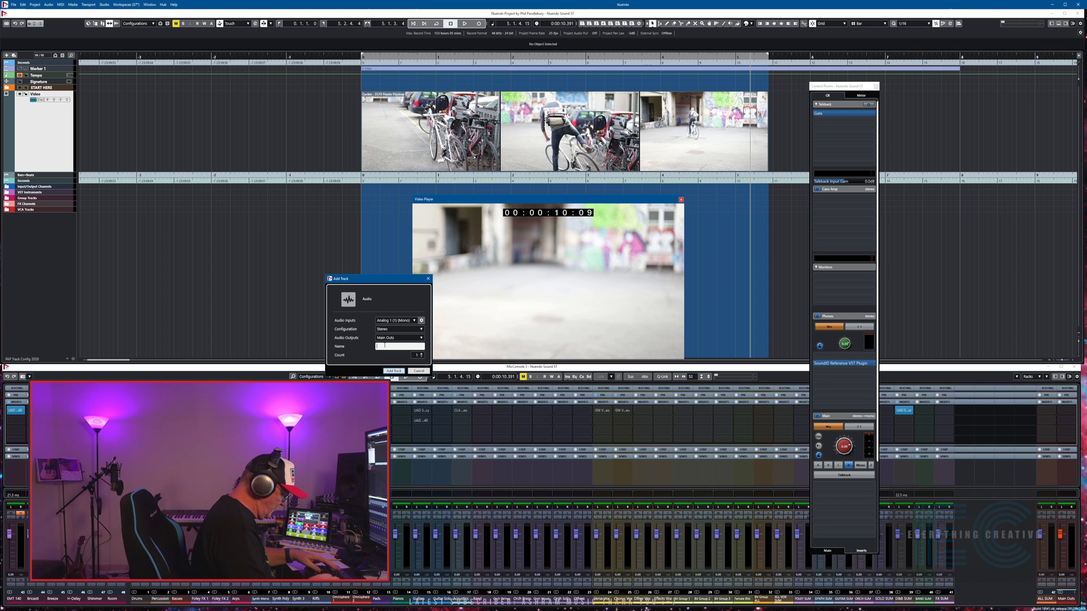
type("Dummy")
key("Return")
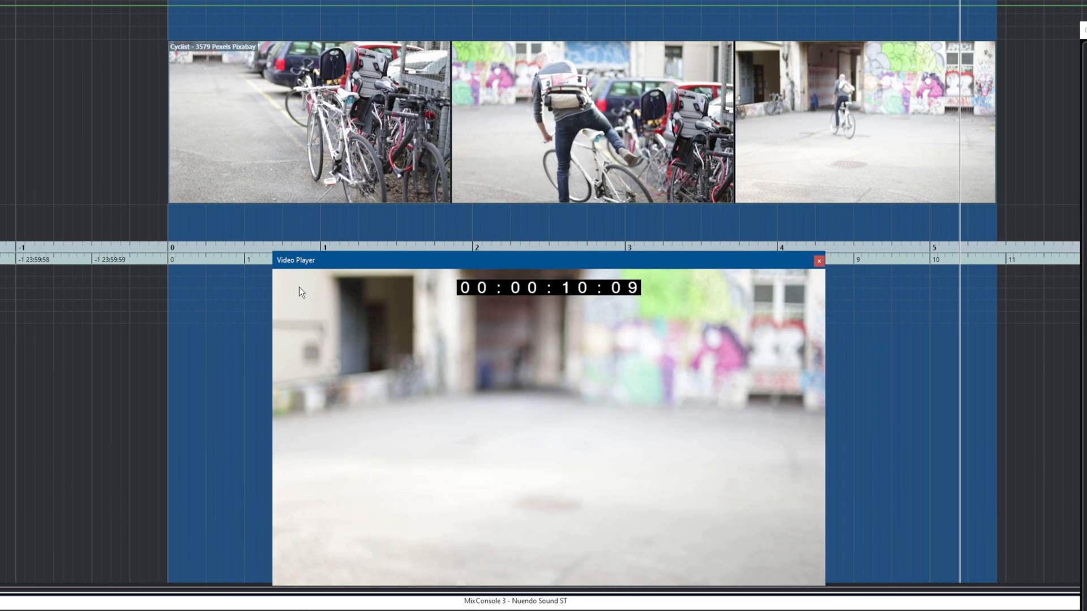
Step: Create an empty part across the video's length on the Dummy track and trim its start to about 3 seconds
double_click(367, 196)
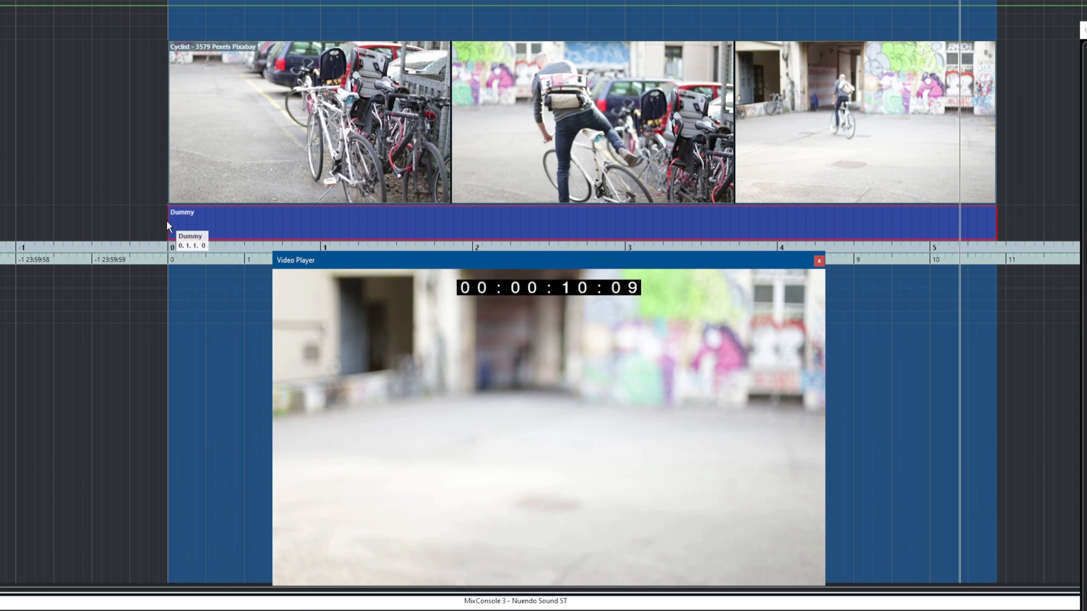
left_click_drag(169, 223, 402, 233)
mouse_move(526, 227)
left_mouse_down()
mouse_move(359, 227)
mouse_move(675, 215)
mouse_move(524, 219)
left_mouse_up()
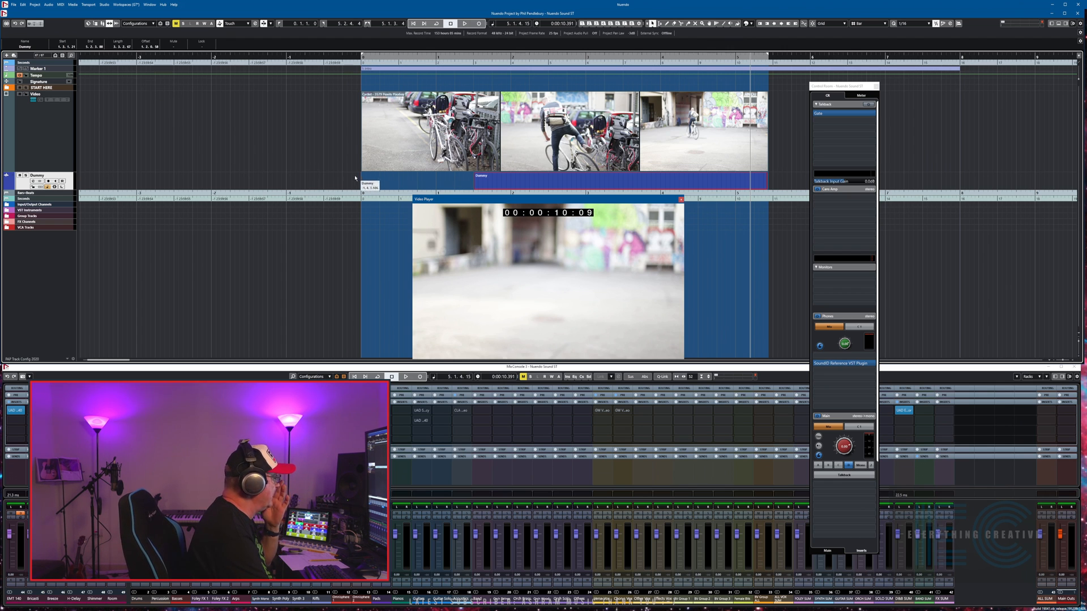
Step: Enable Video Follows Edit Mode and scrub the picture by moving the Dummy part and trimming its start
left_click(88, 4)
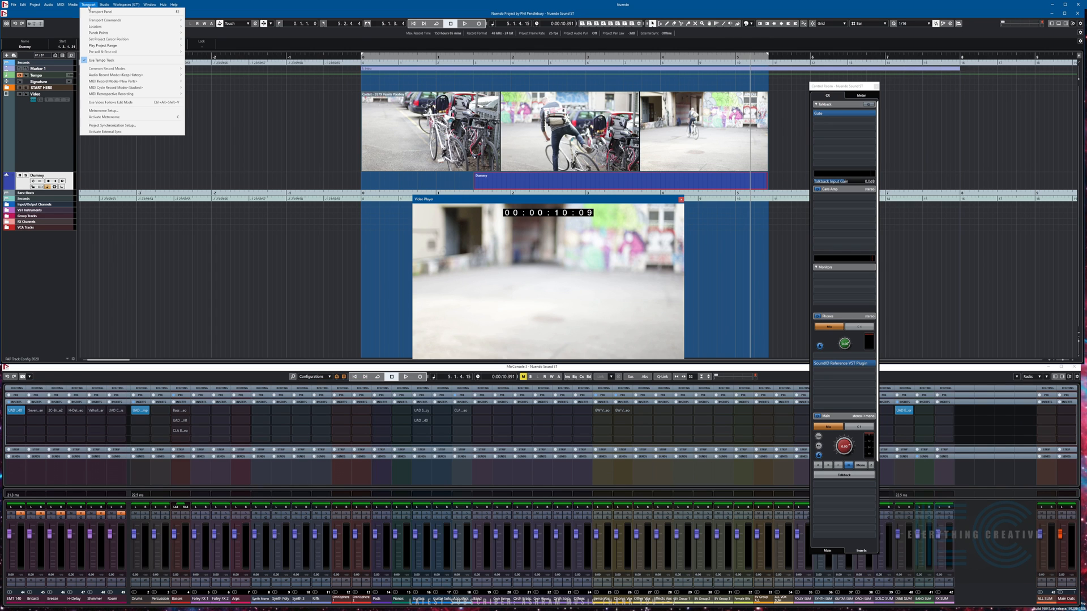
left_click(130, 103)
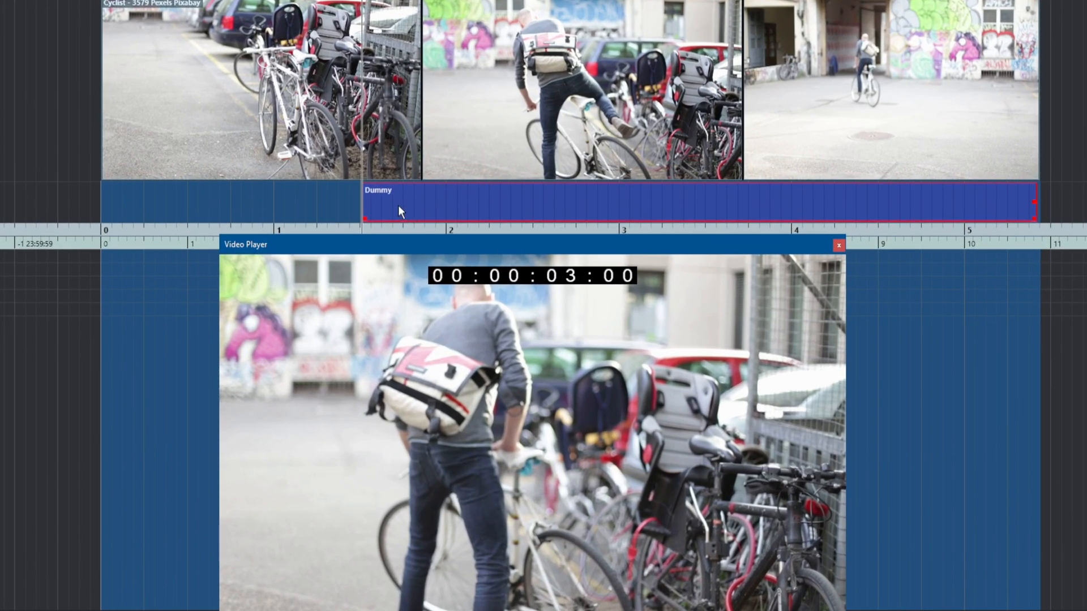
left_click_drag(398, 206, 502, 205)
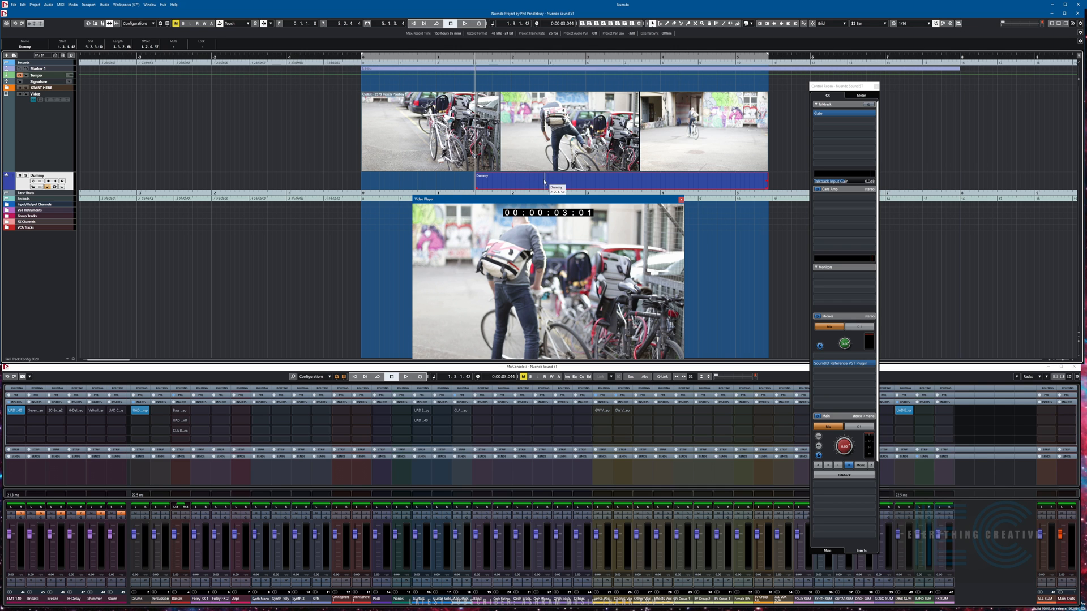
left_click_drag(514, 182, 453, 180)
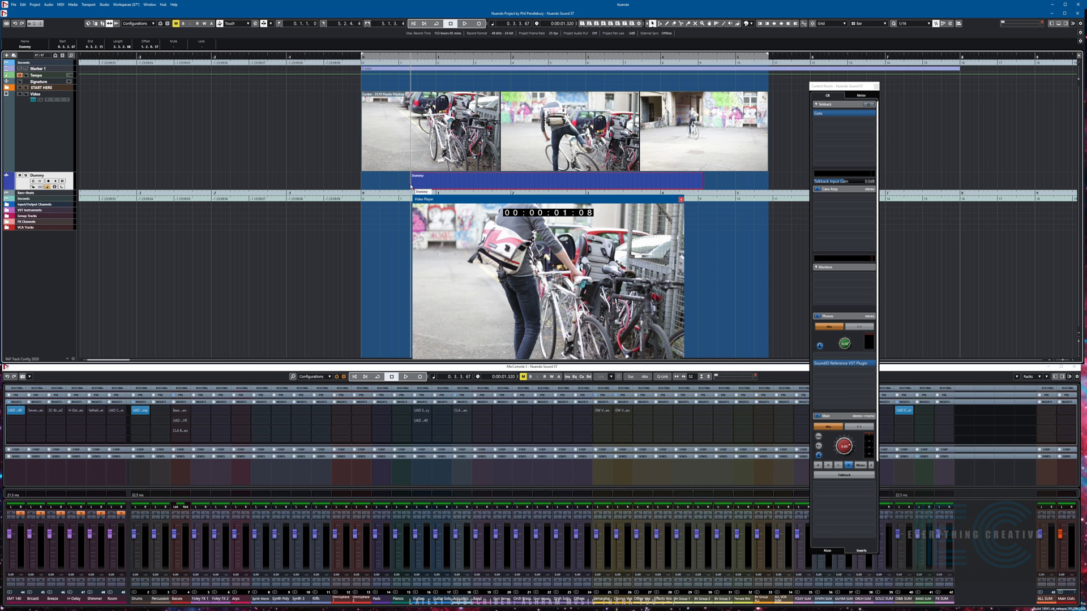
left_click_drag(411, 187, 526, 199)
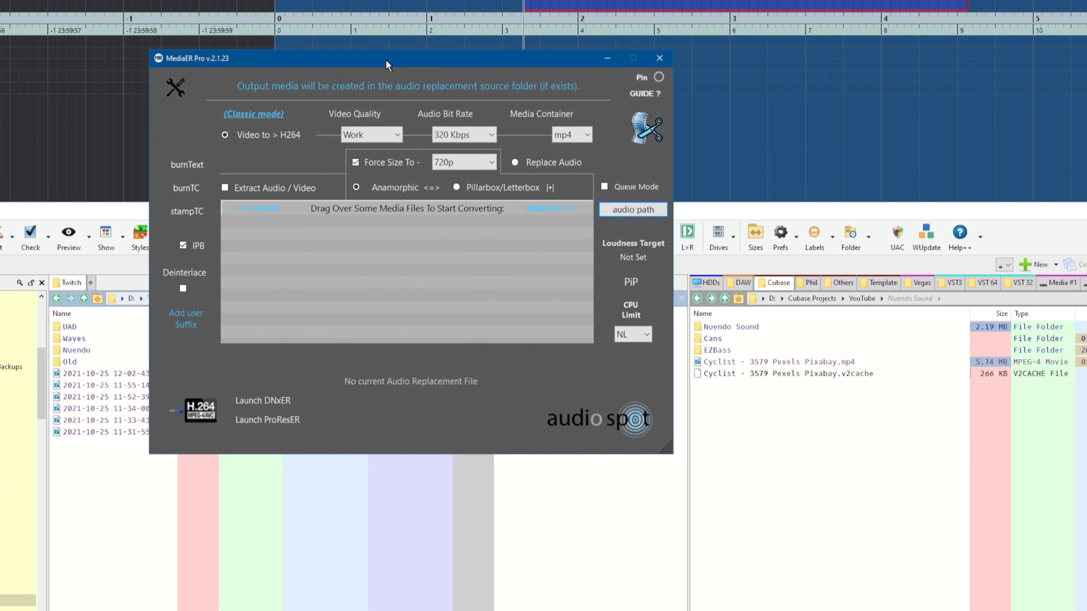
Step: Switch to MediaER Pro and load Cyclist - 3579 Pexels Pixabay.mp4 for conversion to a 720p H264 mp4
left_click_drag(386, 60, 378, 56)
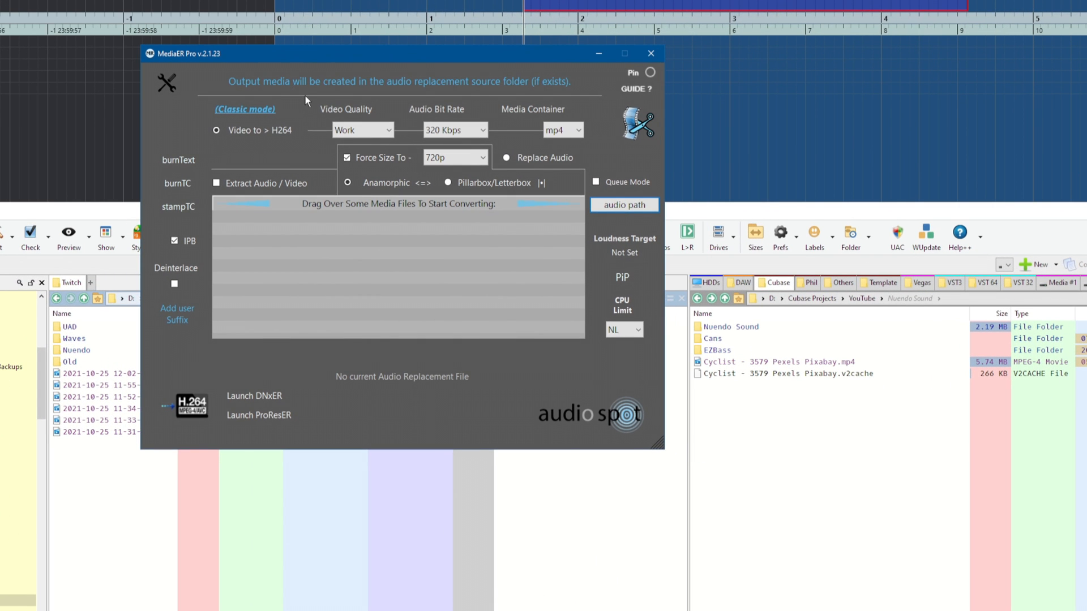
mouse_move(341, 67)
left_mouse_down()
mouse_move(346, 59)
mouse_move(328, 69)
mouse_move(360, 73)
left_mouse_up()
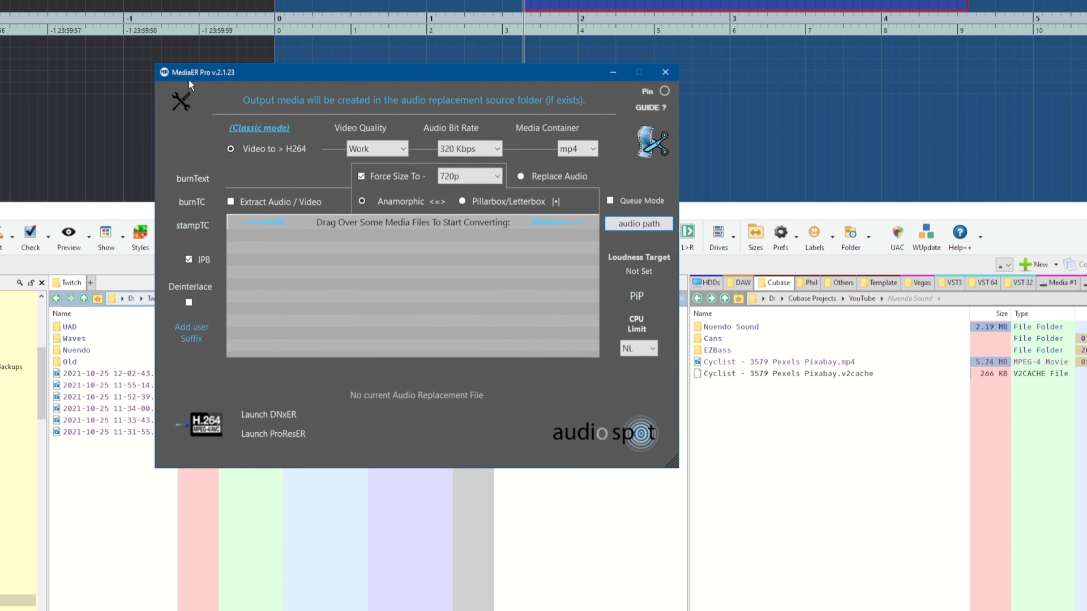
left_click_drag(358, 74, 359, 98)
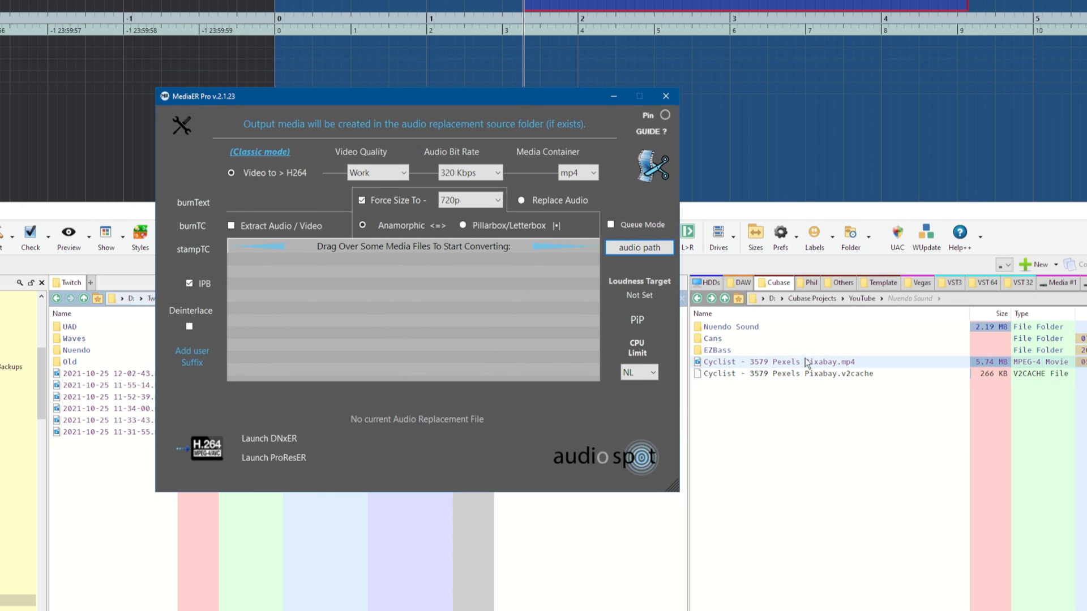
left_click_drag(817, 365, 413, 297)
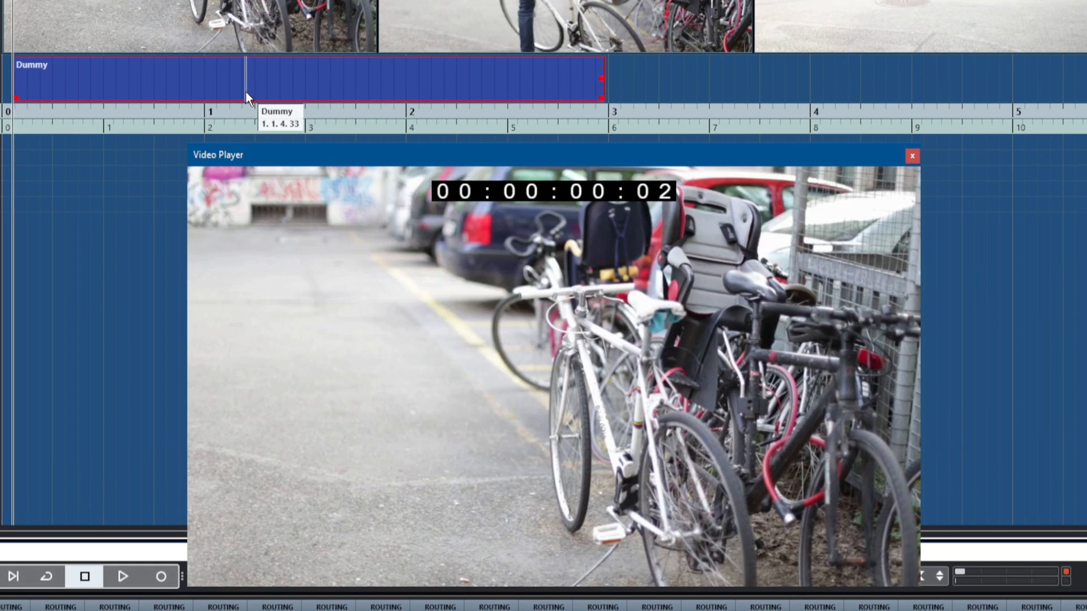
Step: Scrub the video by moving and trimming the Dummy part, leaving its start at video timecode 00:00:03:01
left_click_drag(244, 91, 350, 86)
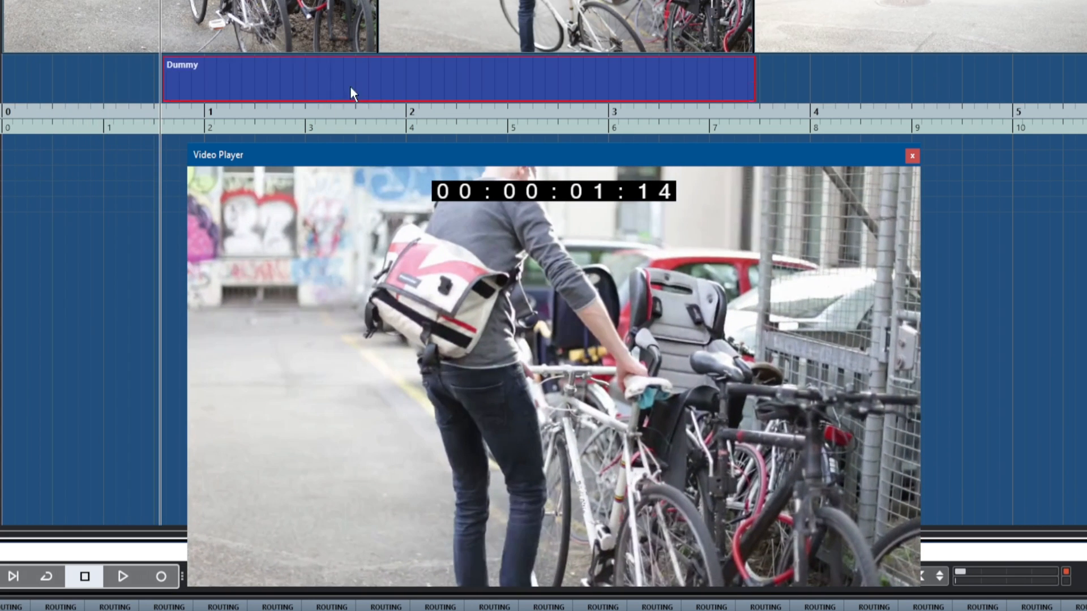
left_click_drag(167, 97, 53, 77)
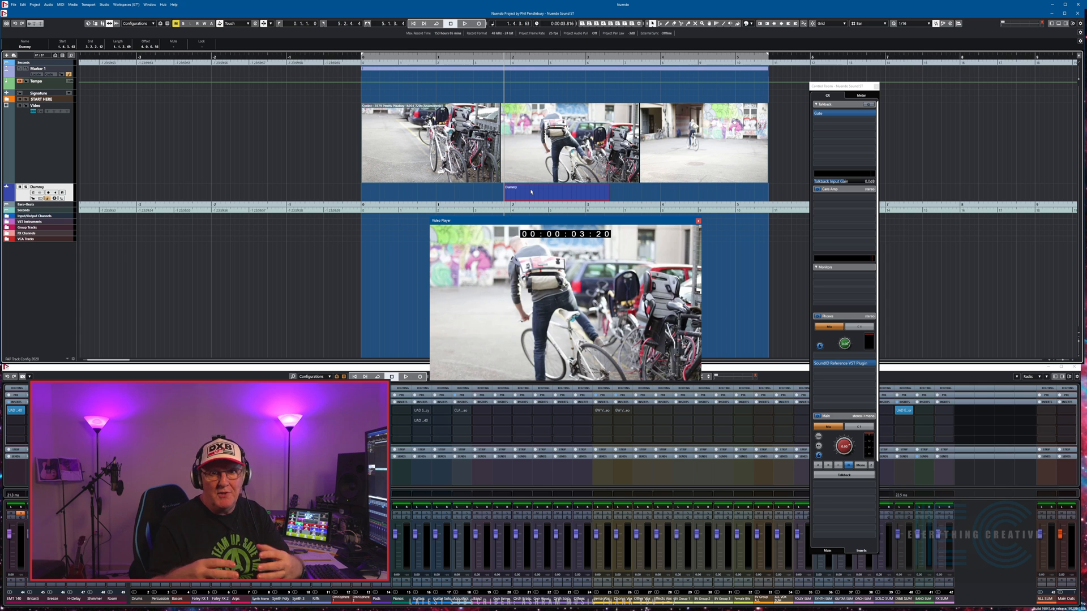
left_click_drag(531, 192, 443, 194)
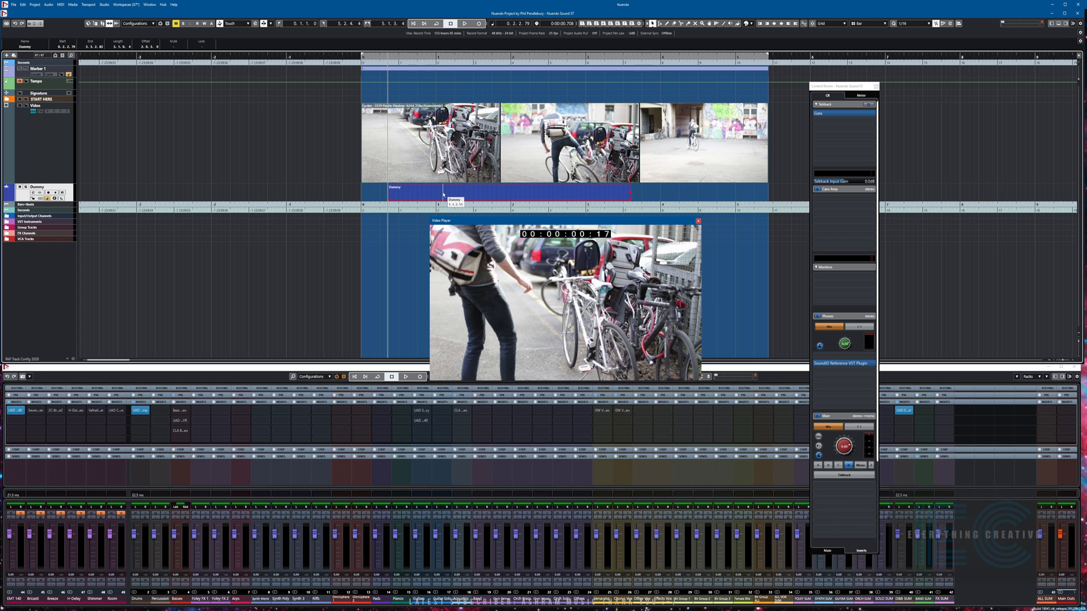
left_click_drag(443, 194, 530, 193)
Step: Play the video from the Dummy part, return to the project start and play the clip through to review the cyclist's actions
key("space")
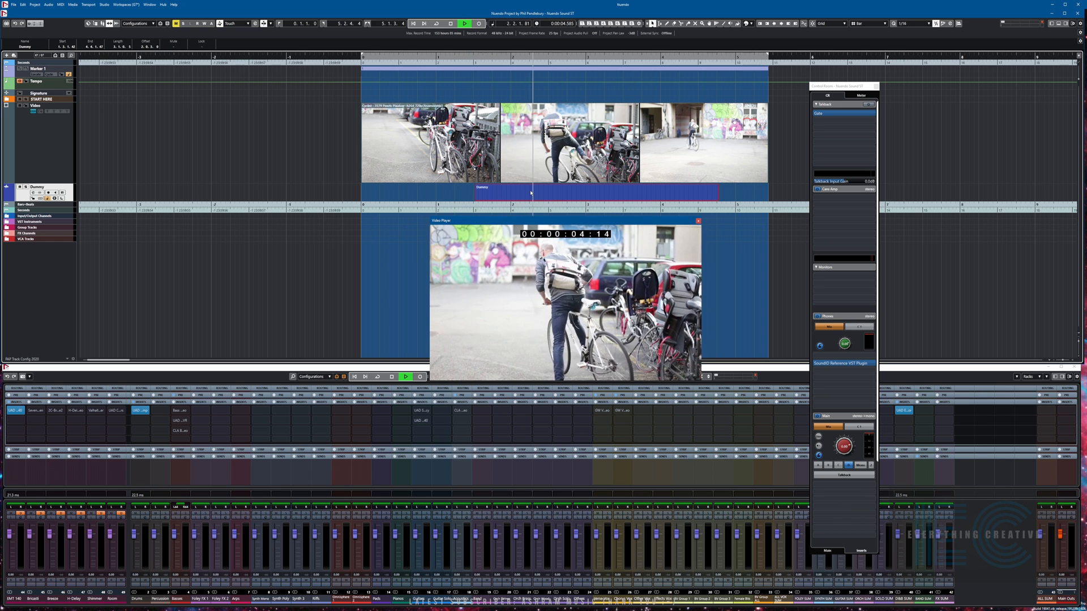
key("space")
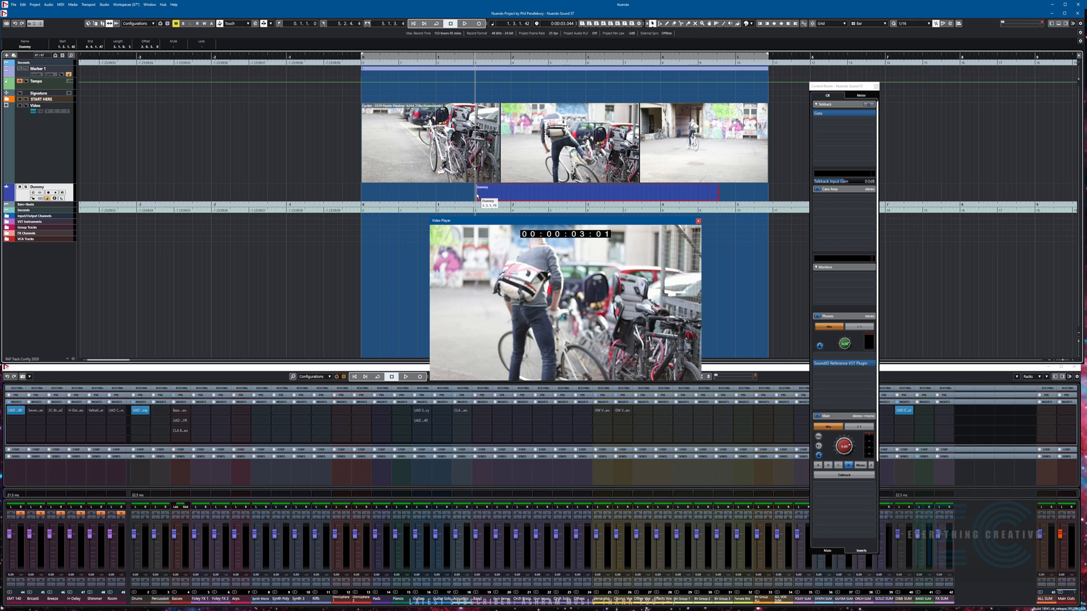
key("Home")
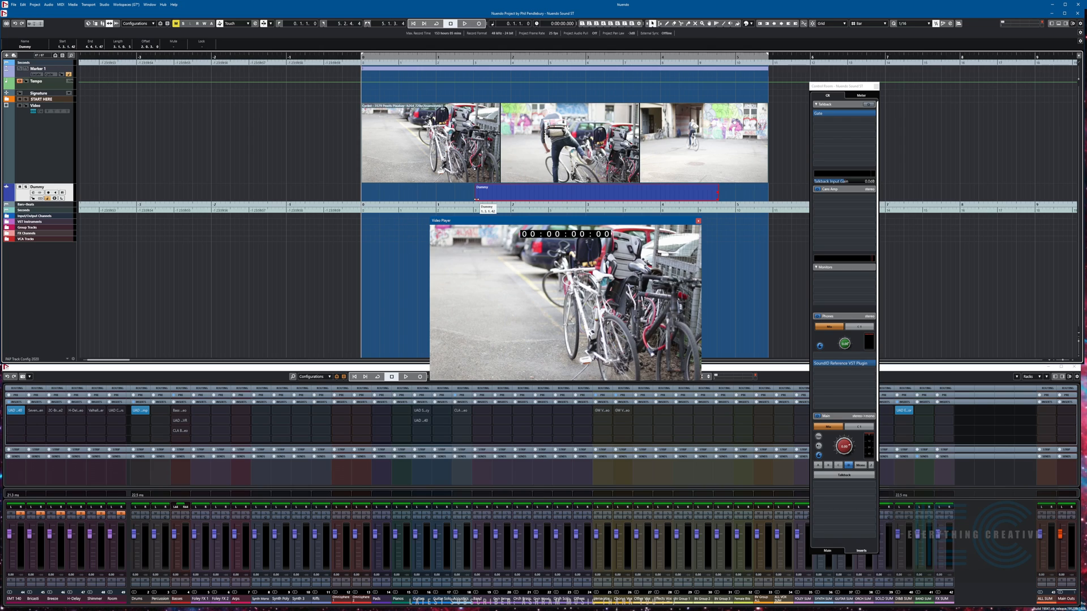
key("space")
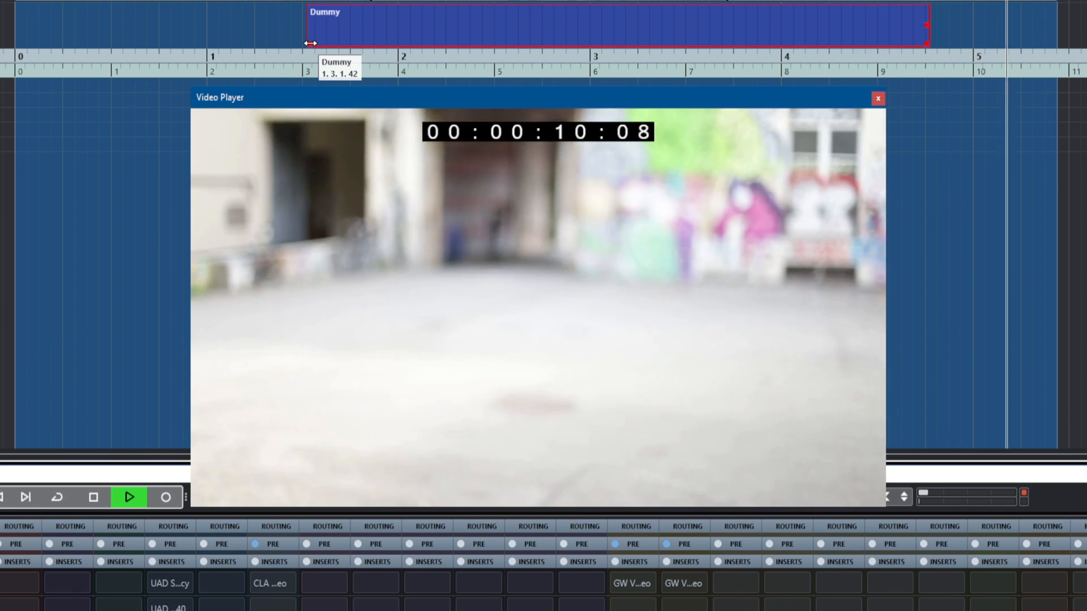
key("space")
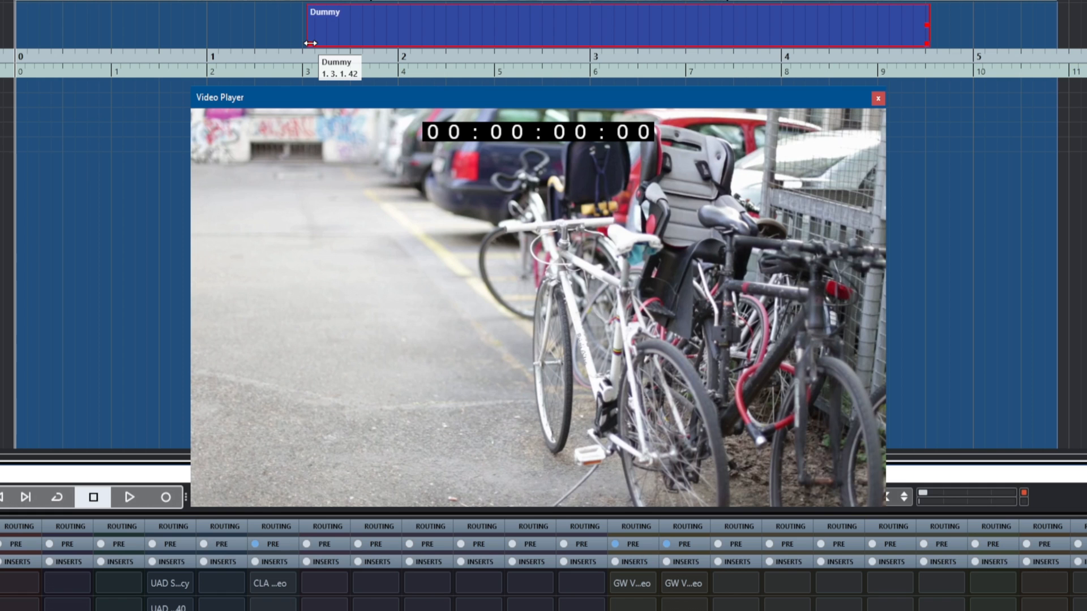
key("space")
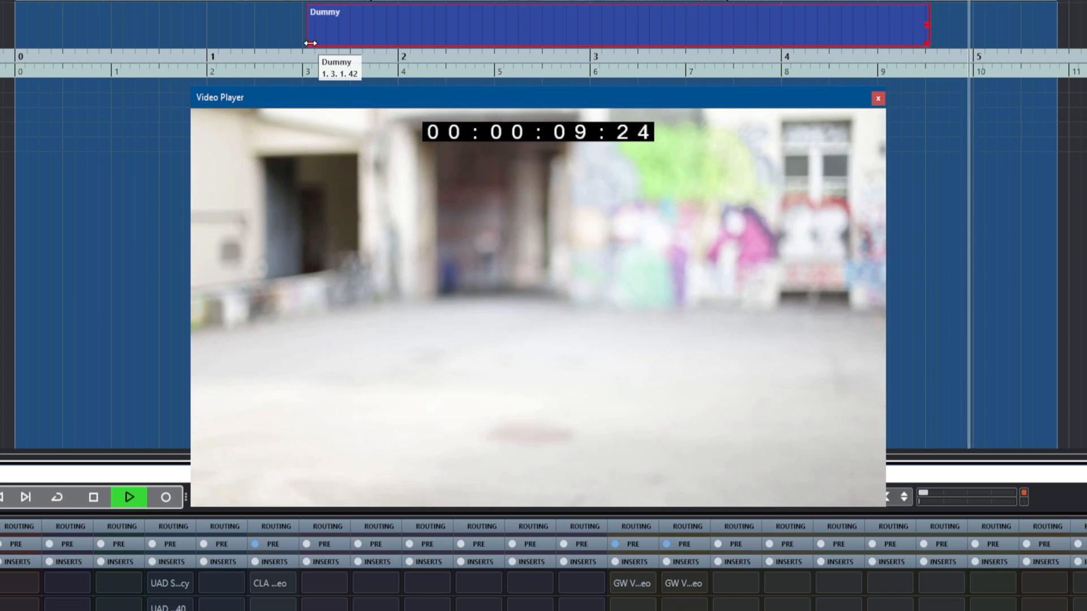
key("space")
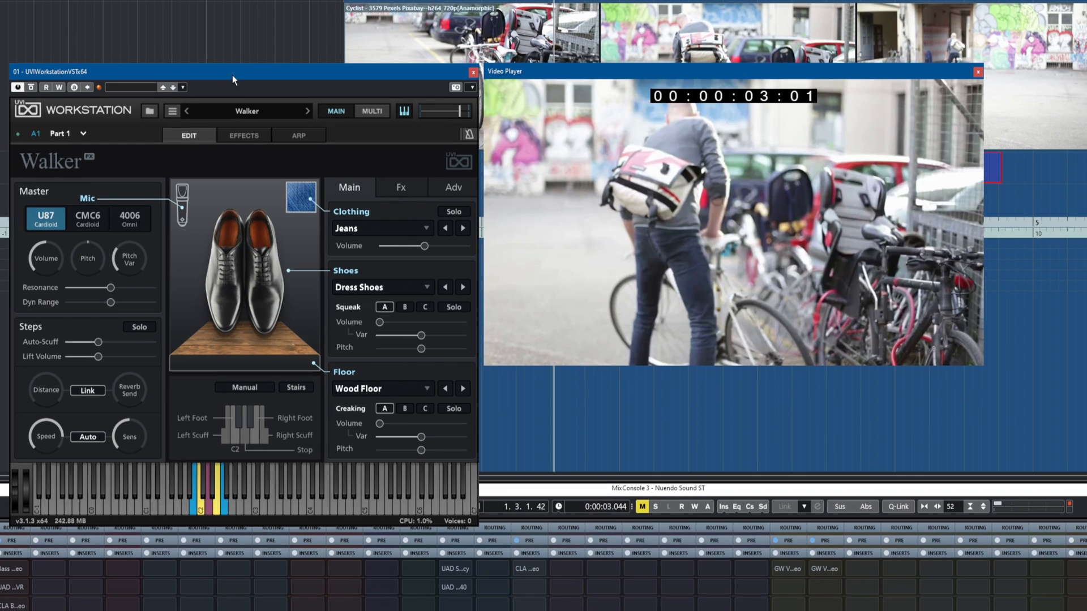
Step: Set the Walker instrument's shoes to Trainers and its floor to Concrete, and shift the plug-in window beside the video
left_click_drag(232, 74, 232, 74)
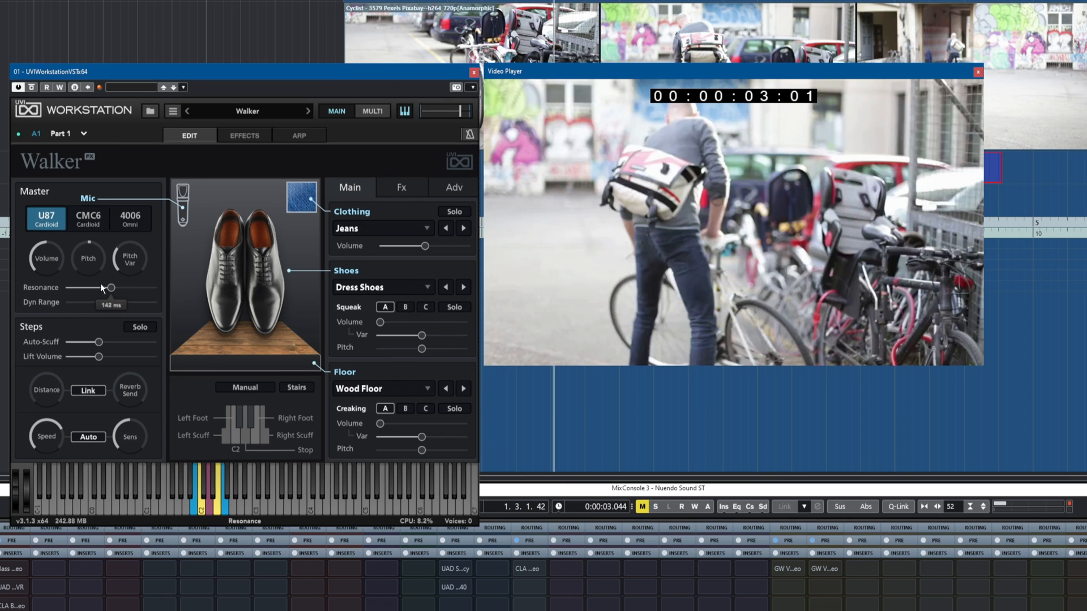
left_click(368, 289)
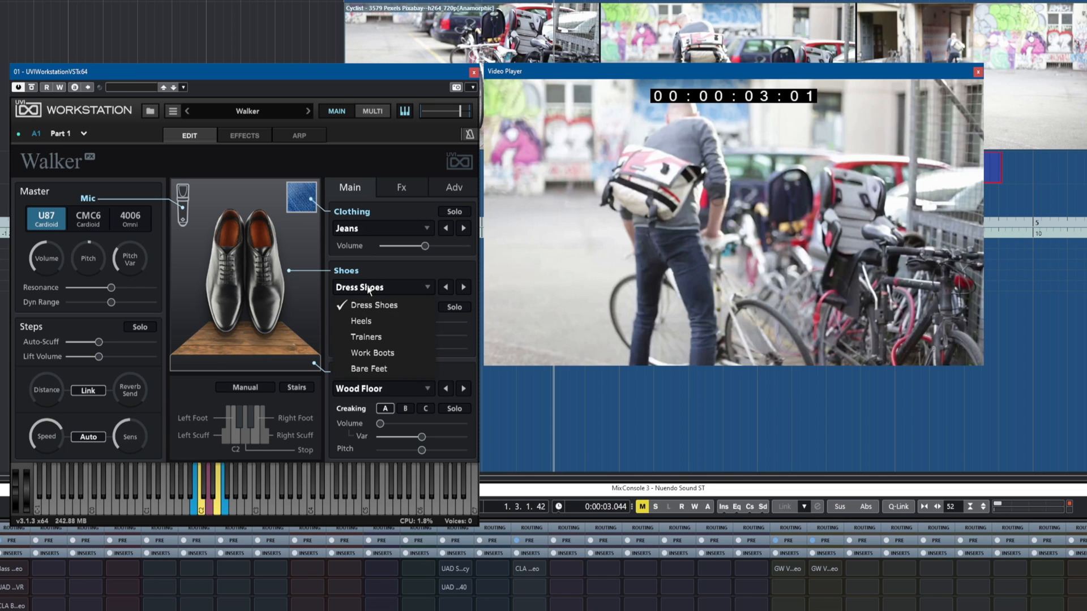
left_click(368, 333)
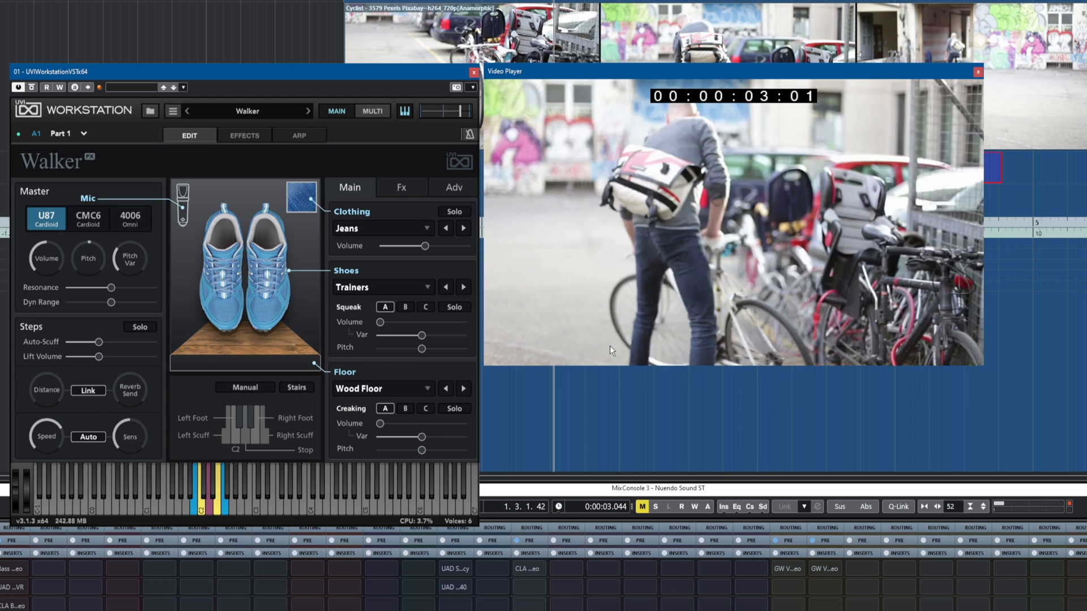
left_click(385, 389)
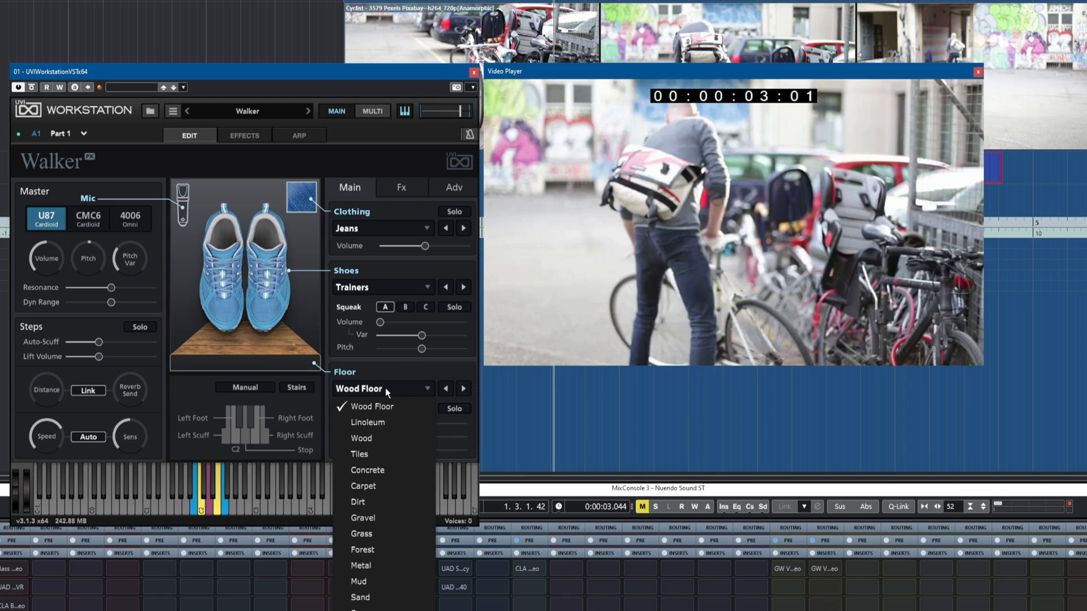
left_click(397, 467)
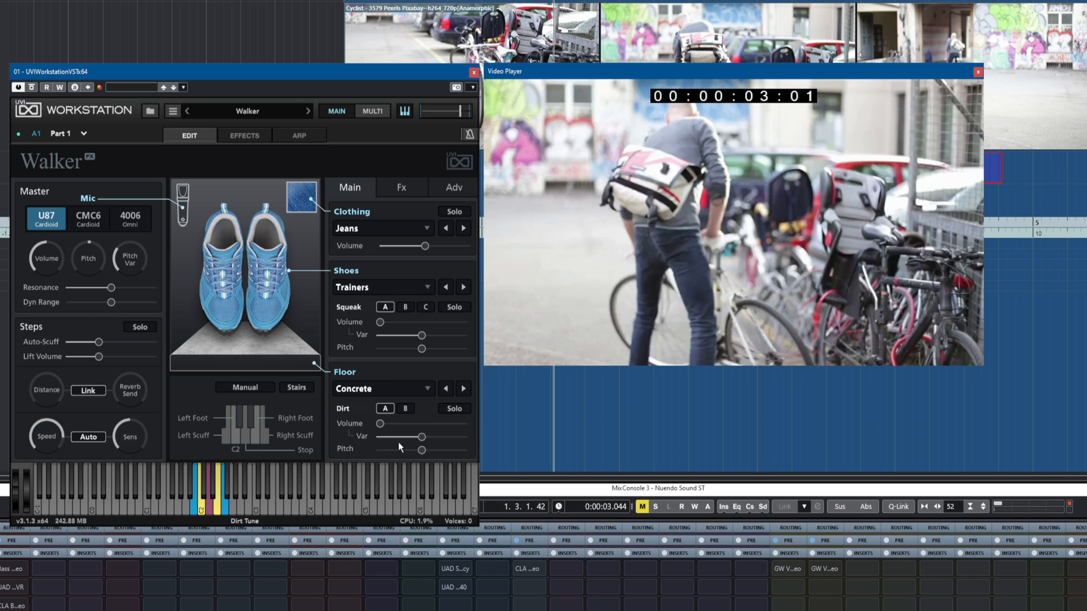
mouse_move(362, 70)
left_mouse_down()
mouse_move(324, 70)
mouse_move(351, 76)
left_mouse_up()
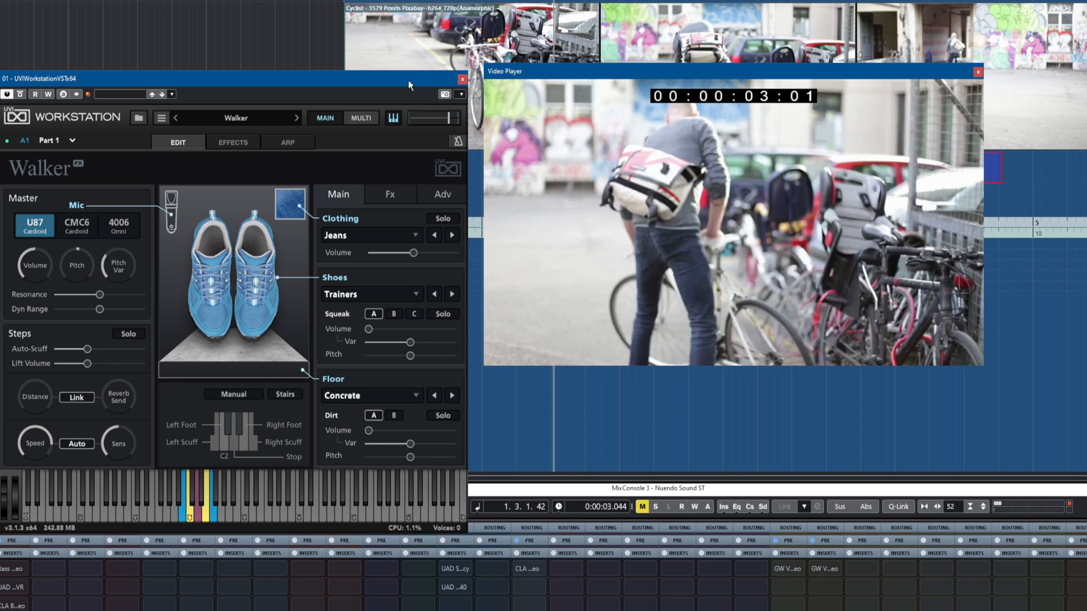
Step: Rehearse against the picture by playing the video's opening seconds from the project start and returning to zero
left_click_drag(410, 80, 401, 77)
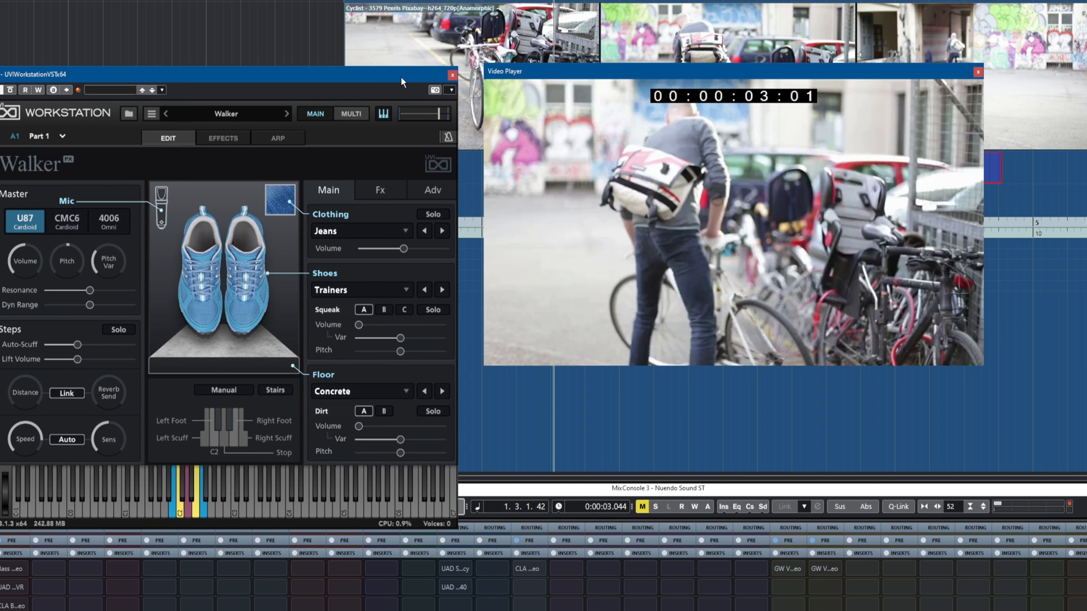
key("period")
key("space")
key("Home")
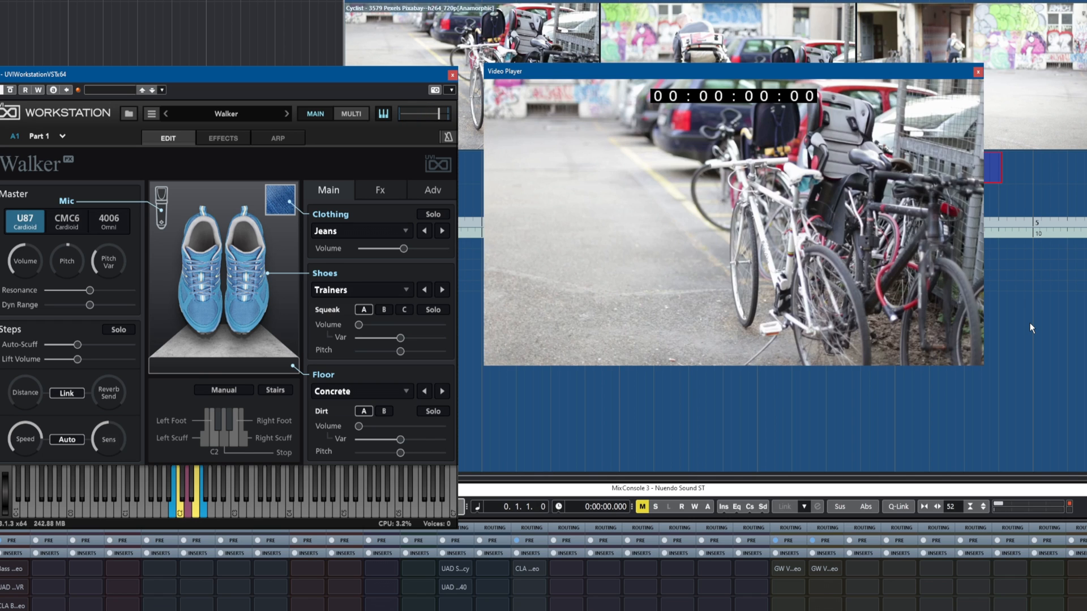
key("space")
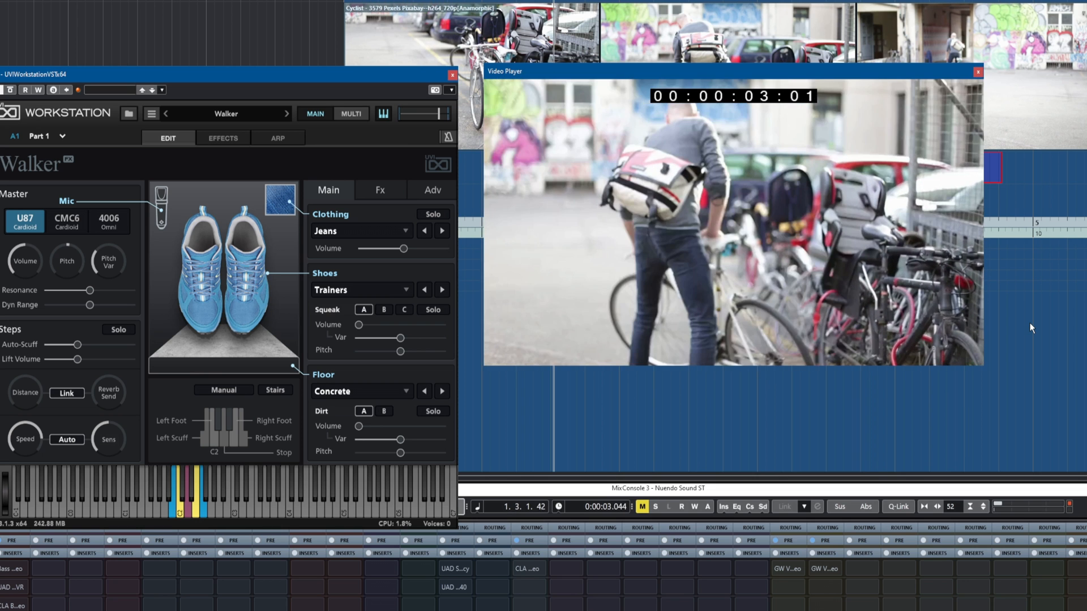
key("Home")
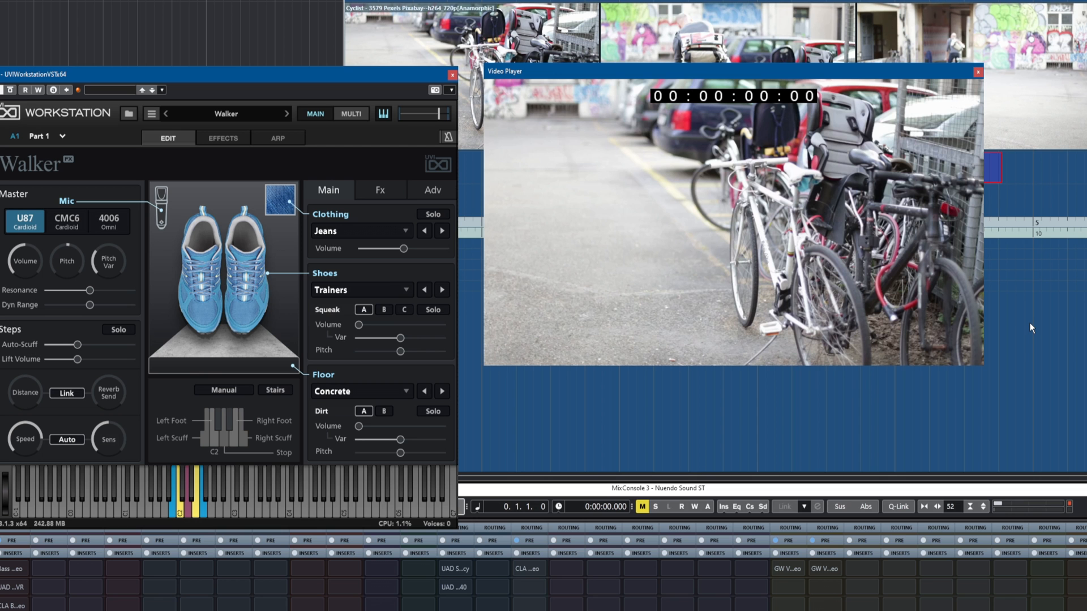
Step: Record a Walker footstep performance from the project start while watching the cyclist, and close the instrument window
key("space")
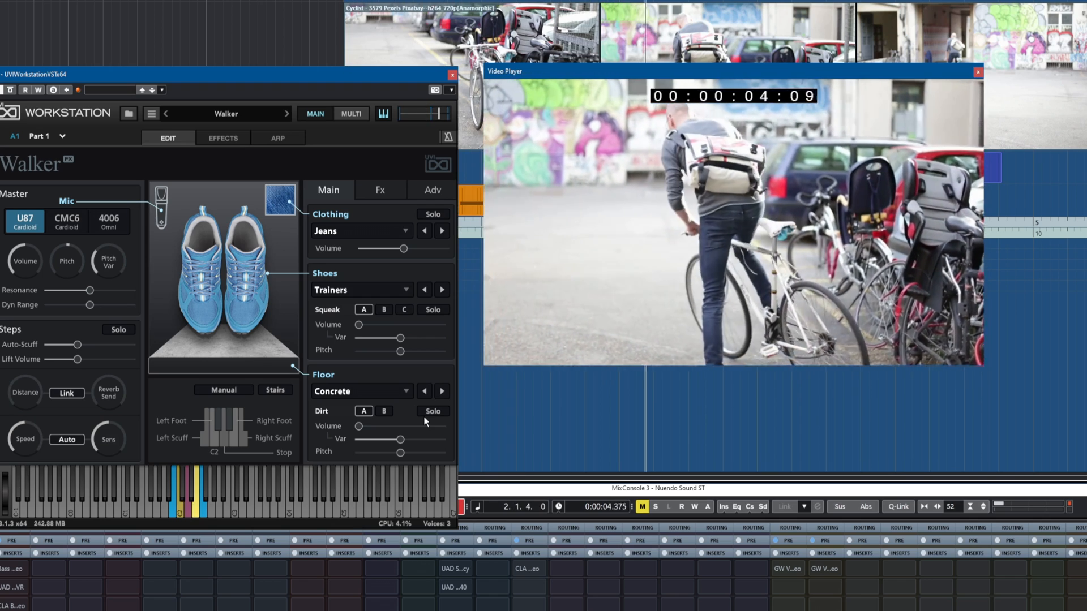
key("space")
left_click(452, 75)
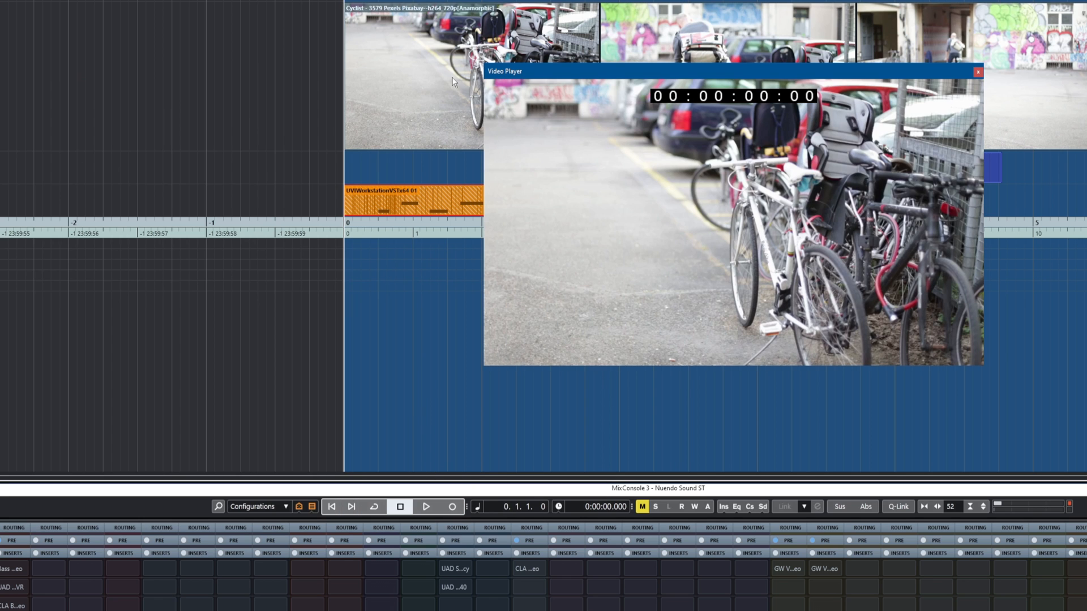
Step: Rearrange the Video Player and Key Editor windows so the recorded footstep notes sit directly below the picture
left_click_drag(658, 68, 660, 91)
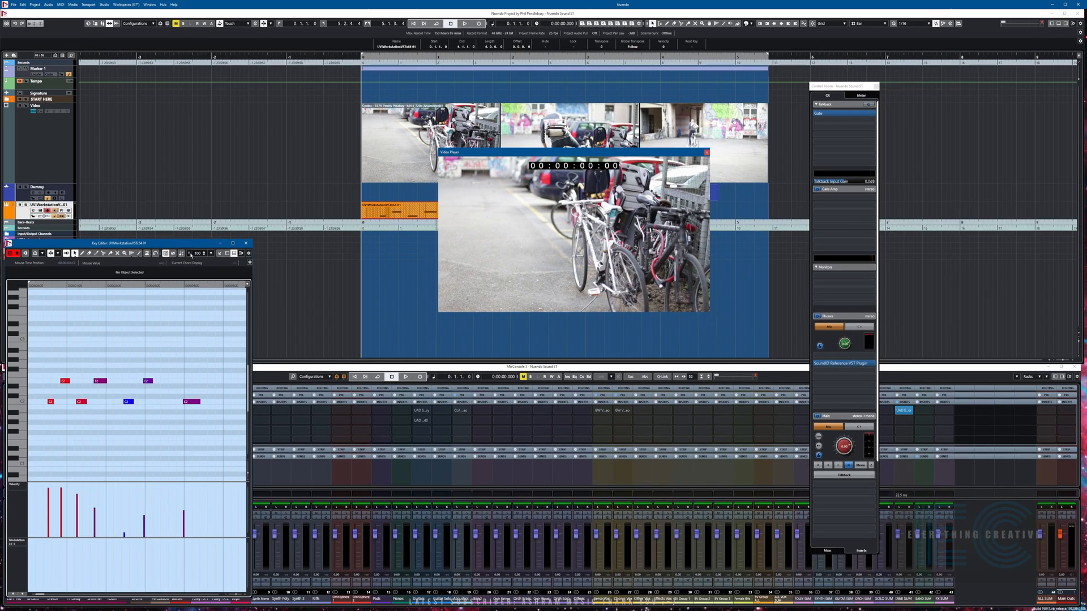
left_click_drag(227, 244, 401, 147)
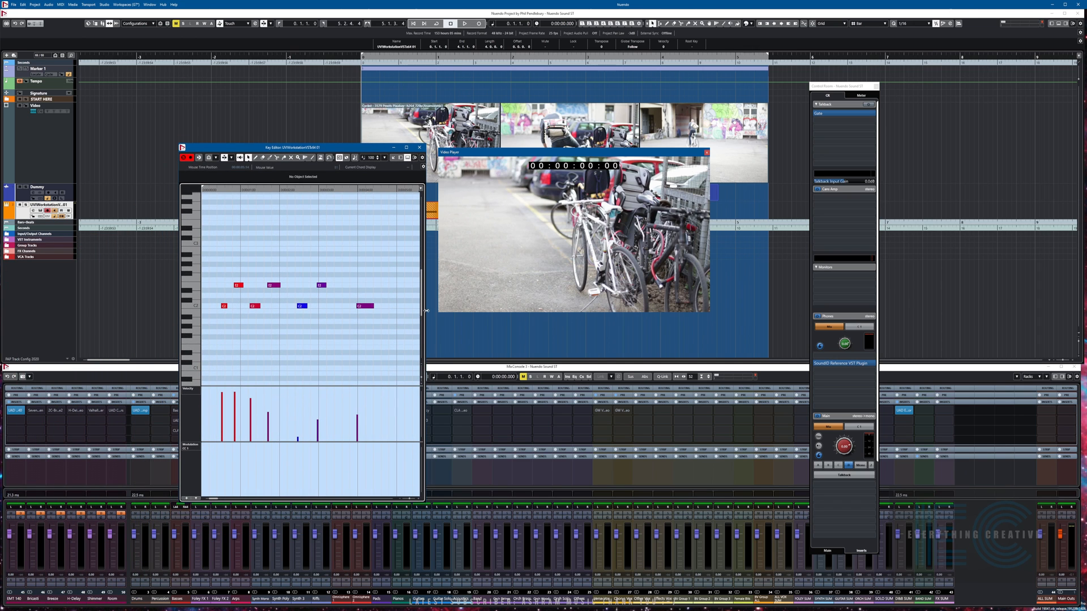
left_click_drag(426, 311, 437, 312)
left_click_drag(216, 500, 215, 499)
left_click_drag(439, 405, 446, 405)
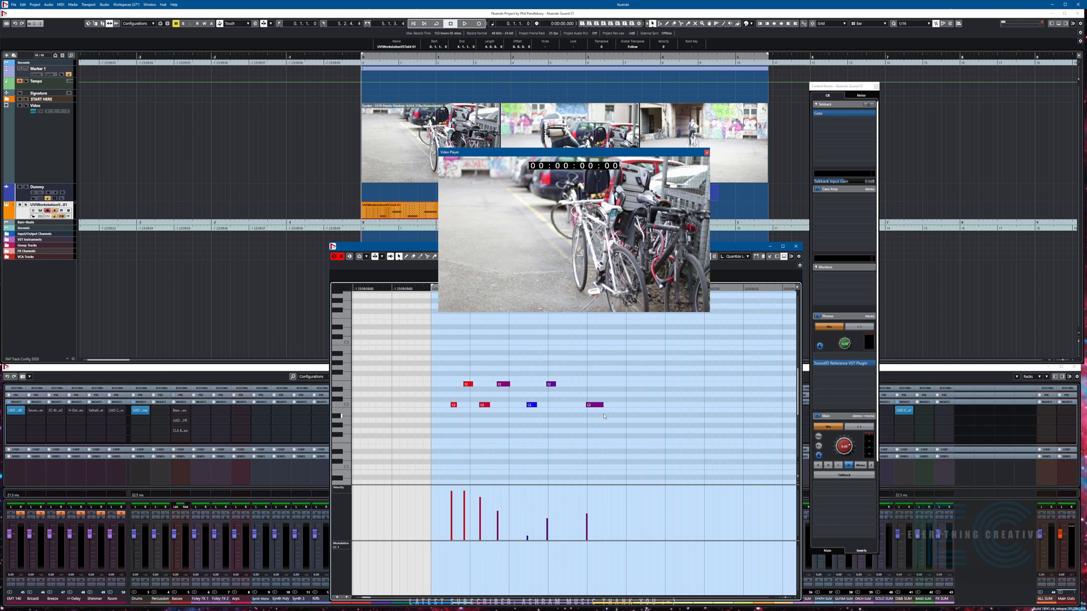
Step: Move the first C2 footstep note to 00:00:00:09 and place a copied E2 footstep at 00:00:00:00
left_click(346, 378)
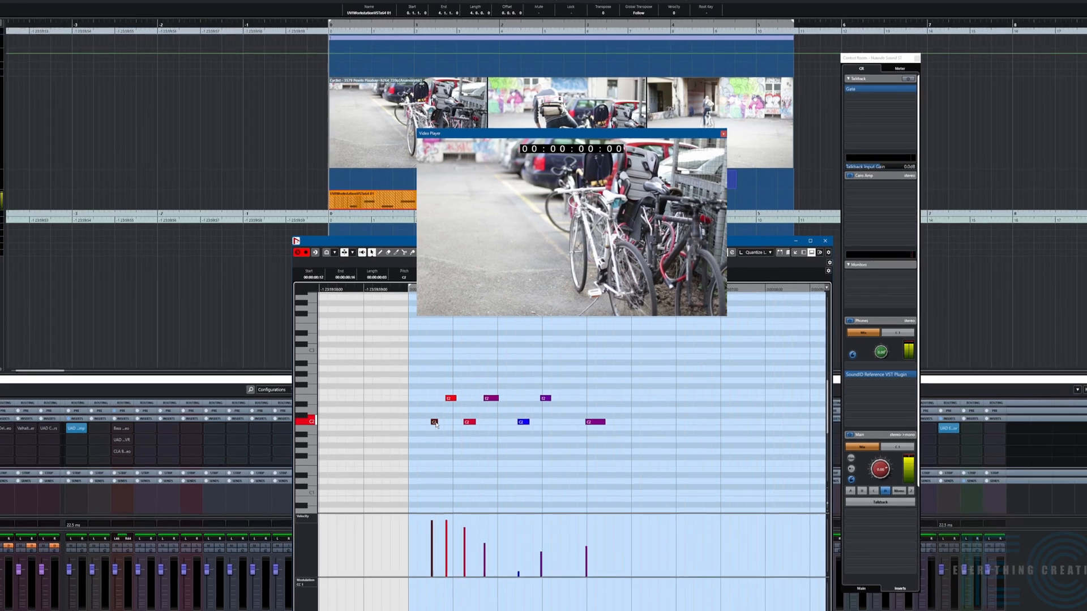
left_click(454, 406)
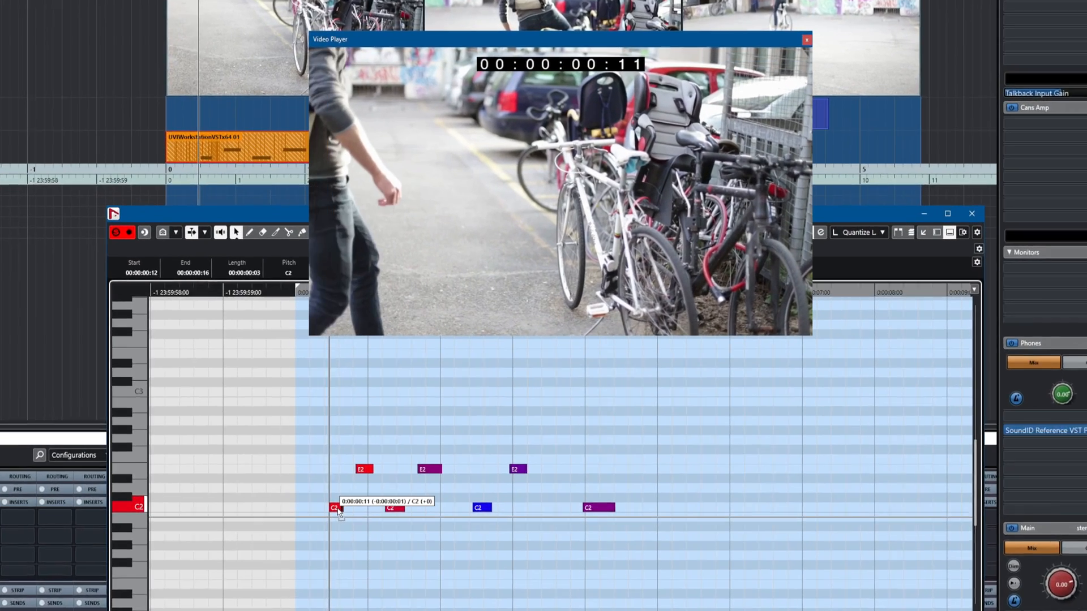
mouse_move(315, 535)
left_mouse_down()
mouse_move(296, 535)
mouse_move(316, 535)
mouse_move(296, 535)
mouse_move(305, 536)
left_mouse_up()
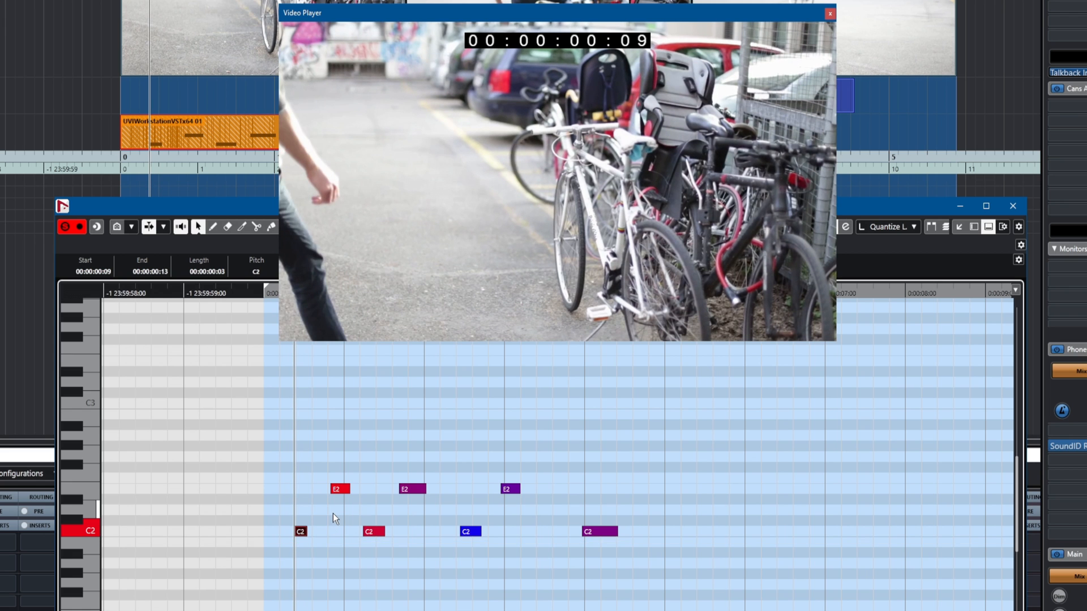
left_click_drag(347, 492, 279, 492)
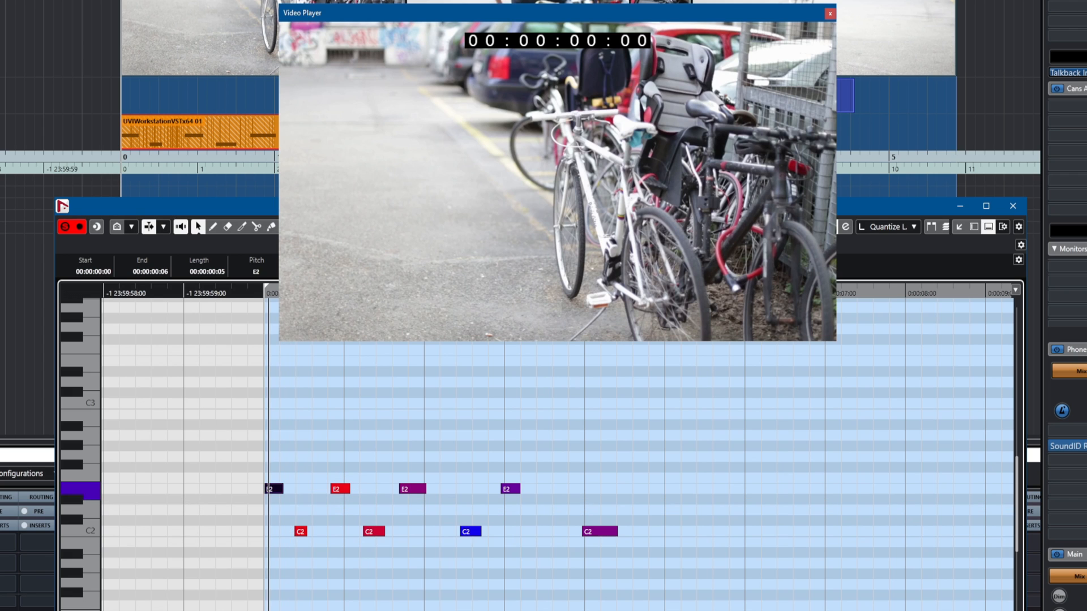
Step: Align the footsteps to picture with C2 at 00:00:00:10, E2 at 00:00:00:20, C2 at 00:00:01:07 and the following E2 shortly before two seconds
left_click(302, 533)
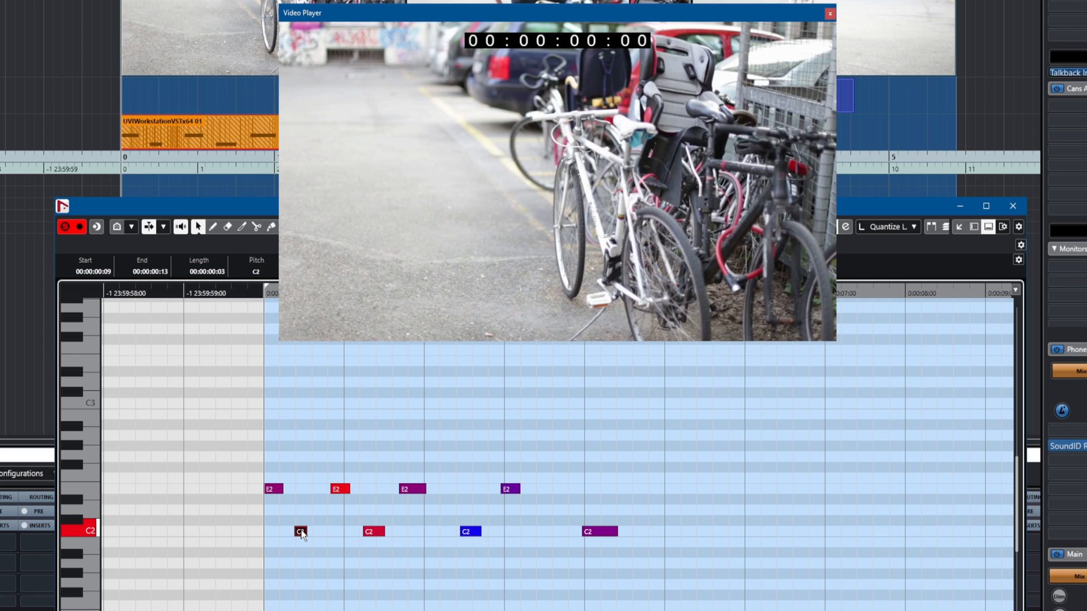
left_click_drag(303, 534, 306, 537)
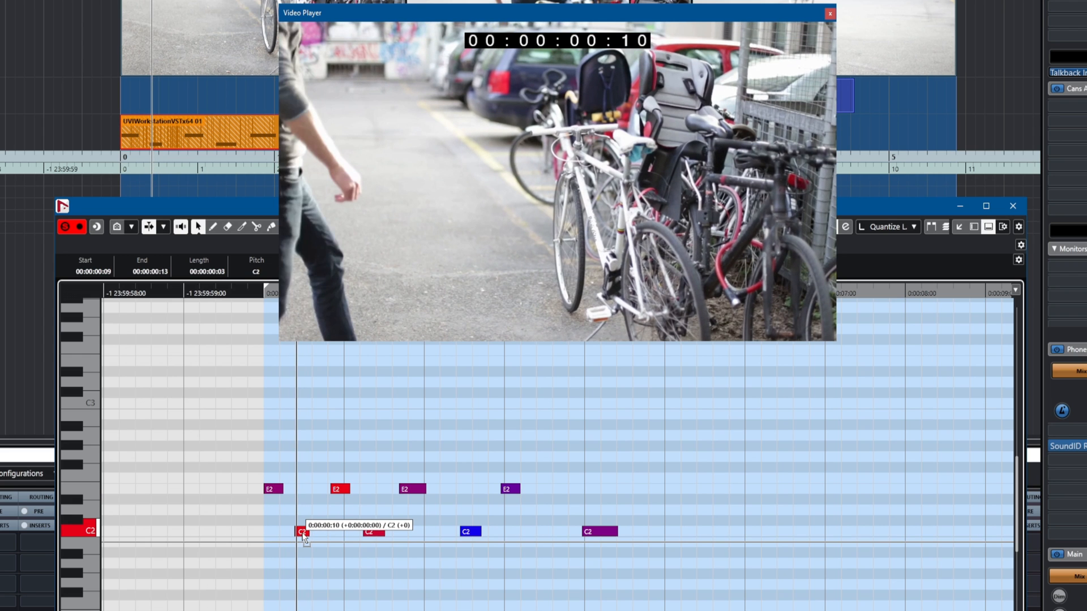
mouse_move(335, 488)
left_mouse_down()
mouse_move(301, 494)
mouse_move(347, 501)
left_mouse_up()
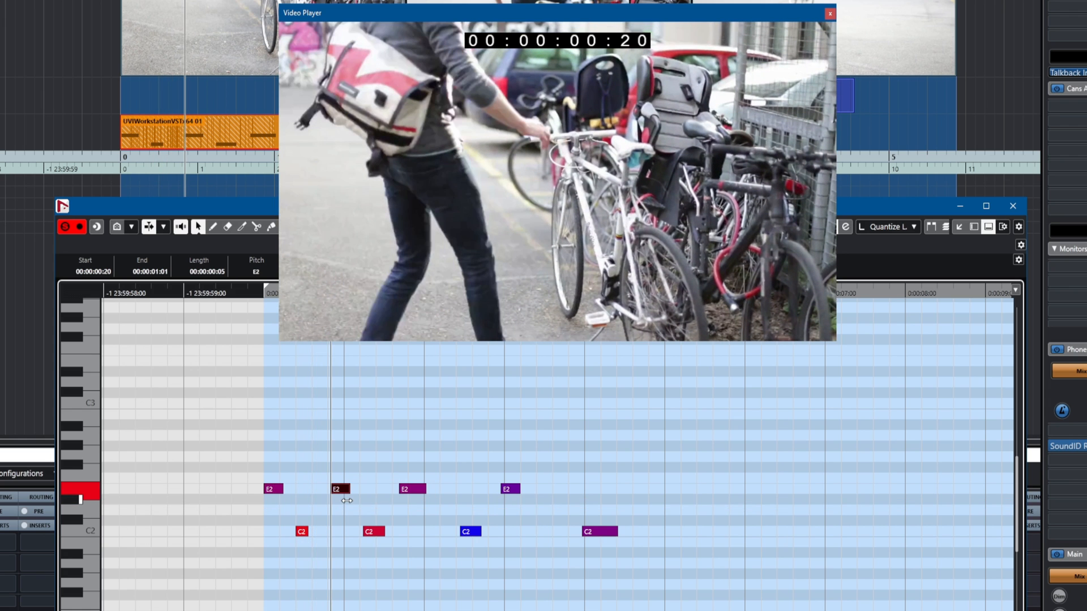
mouse_move(372, 536)
left_mouse_down()
mouse_move(360, 535)
mouse_move(377, 535)
left_mouse_up()
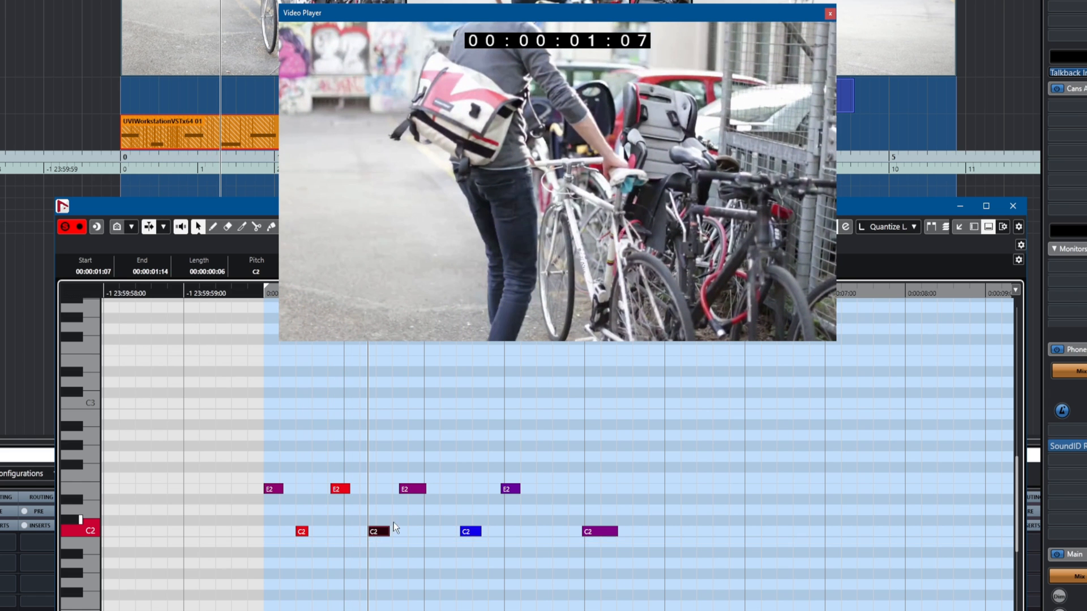
mouse_move(415, 492)
left_mouse_down()
mouse_move(405, 493)
mouse_move(426, 493)
left_mouse_up()
Step: Move the next C2 note to 00:00:02:07 at pitch B1 and check it by playing the section
mouse_move(466, 530)
left_mouse_down()
mouse_move(422, 532)
mouse_move(464, 533)
mouse_move(456, 537)
left_mouse_up()
key("Down")
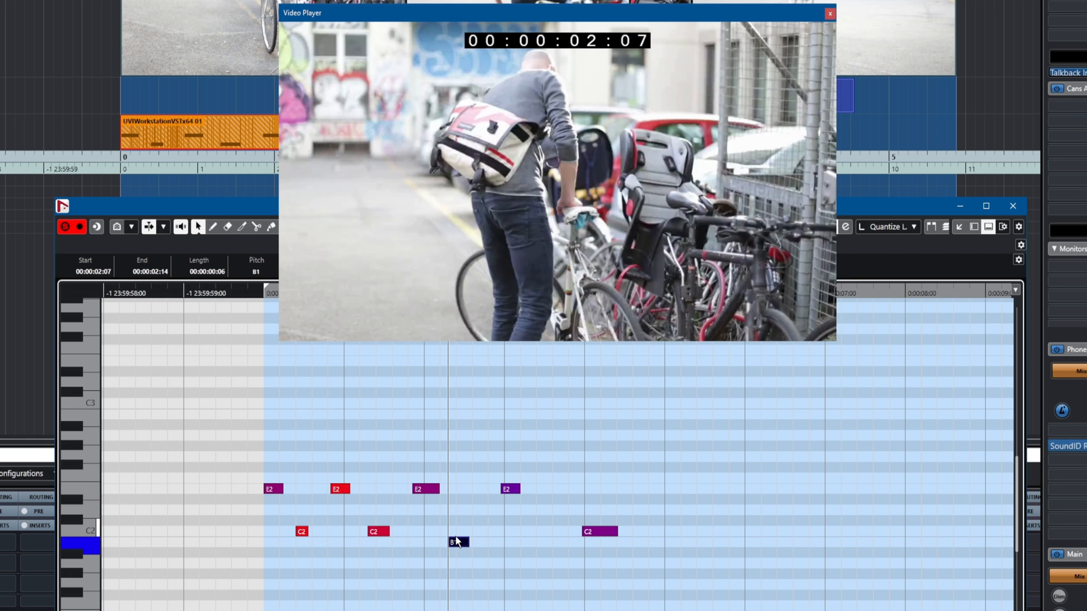
key("space")
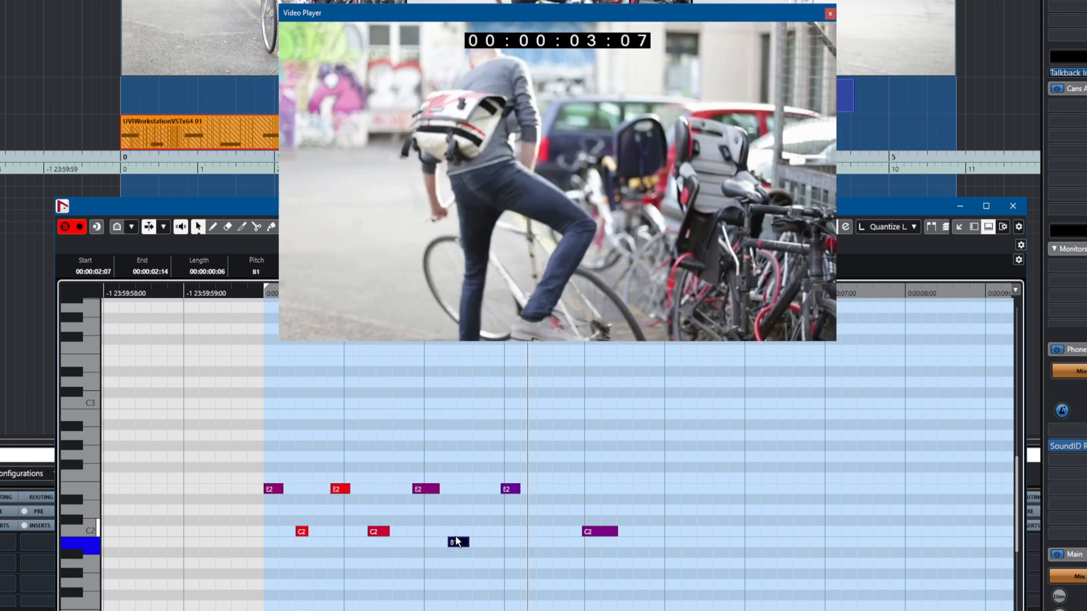
key("space")
Step: Move the last E2 note to 00:00:02:15 and transpose it down to B1
left_click_drag(508, 489, 483, 488)
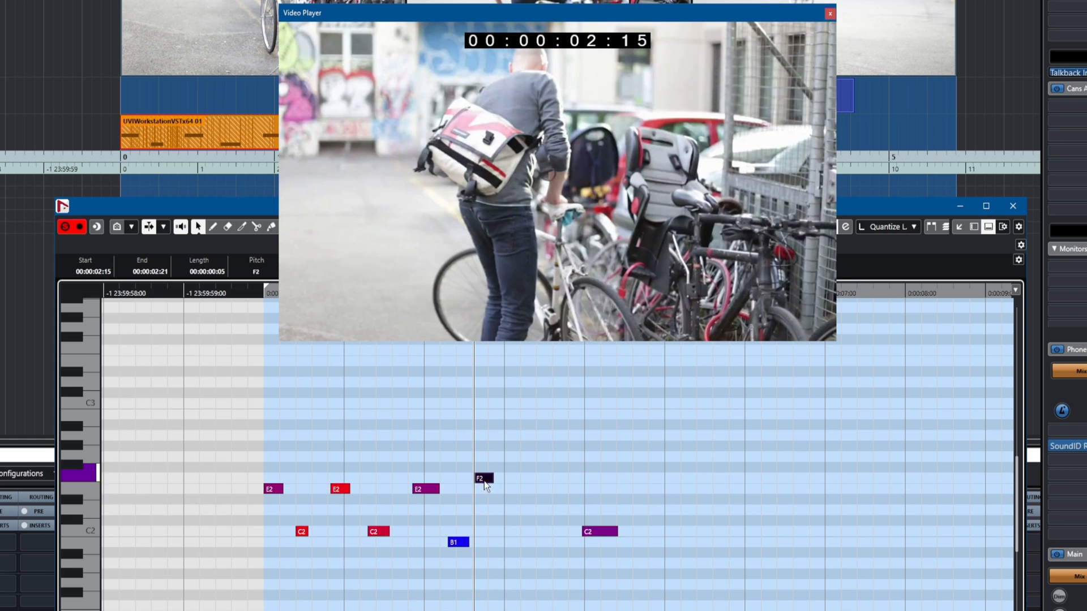
key("Down")
key("Down")
key("Down")
key("Down")
key("Down")
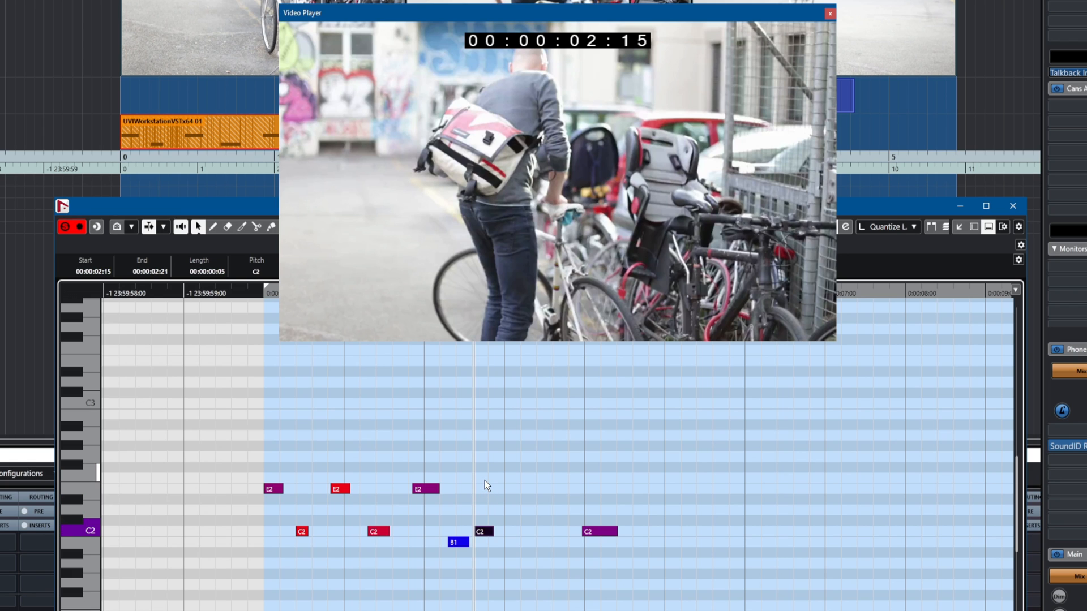
key("Down")
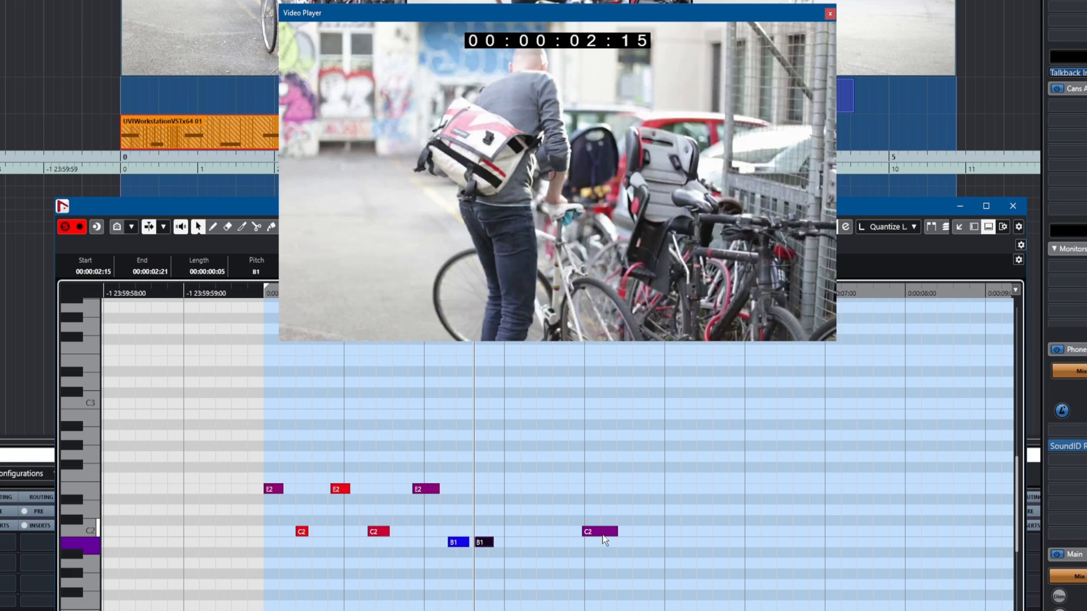
Step: Place copied notes E2 at 00:00:02:17, B1 near 00:00:03:02 and F2 at 00:00:03:08, and move the final C2 to B1 at 00:00:04:00
left_click_drag(482, 547, 519, 542)
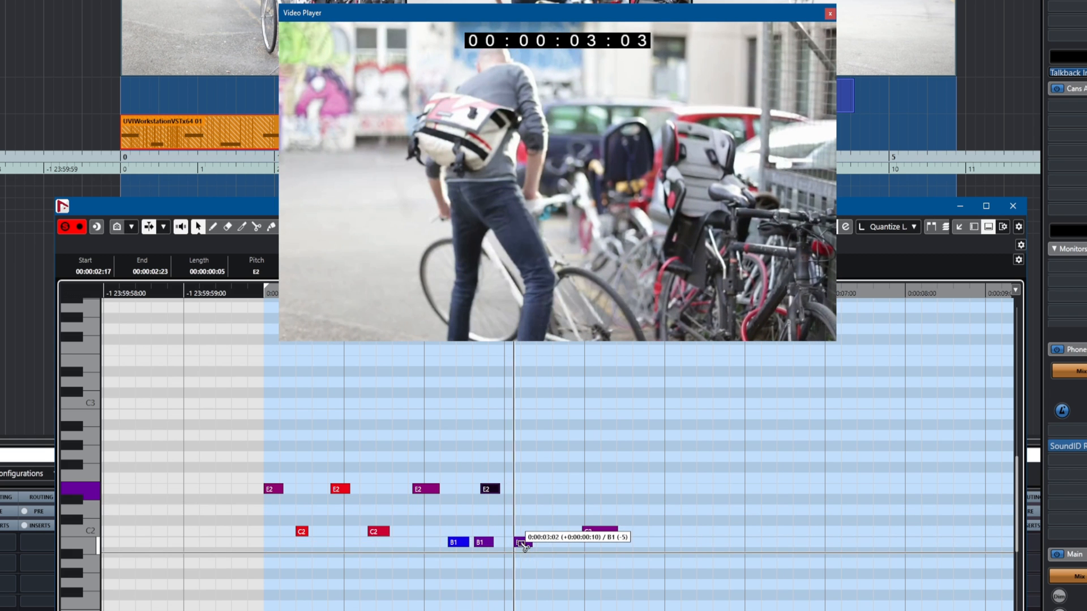
left_click_drag(490, 491, 545, 481)
key("space")
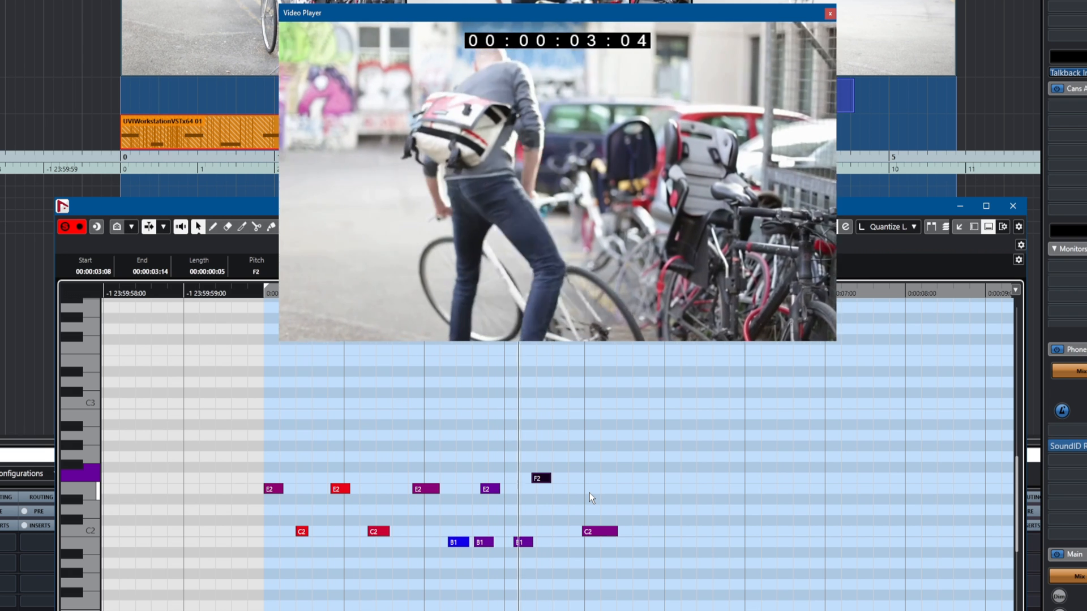
left_click_drag(599, 532, 604, 542)
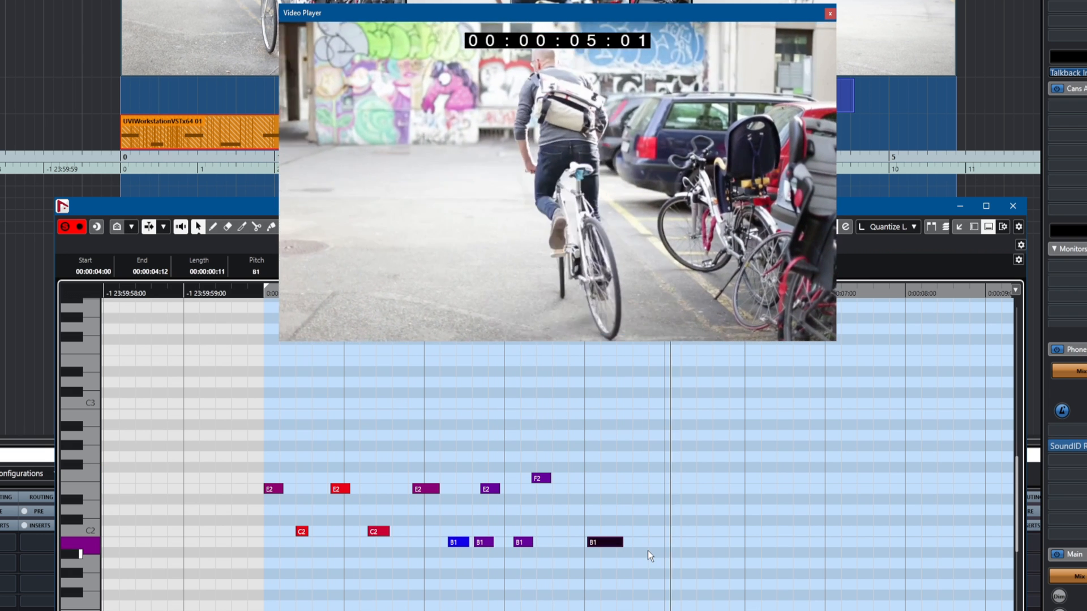
Step: Play the edited footstep notes against the video from the start and close the Key Editor
key("space")
key("l")
key(".")
key("space")
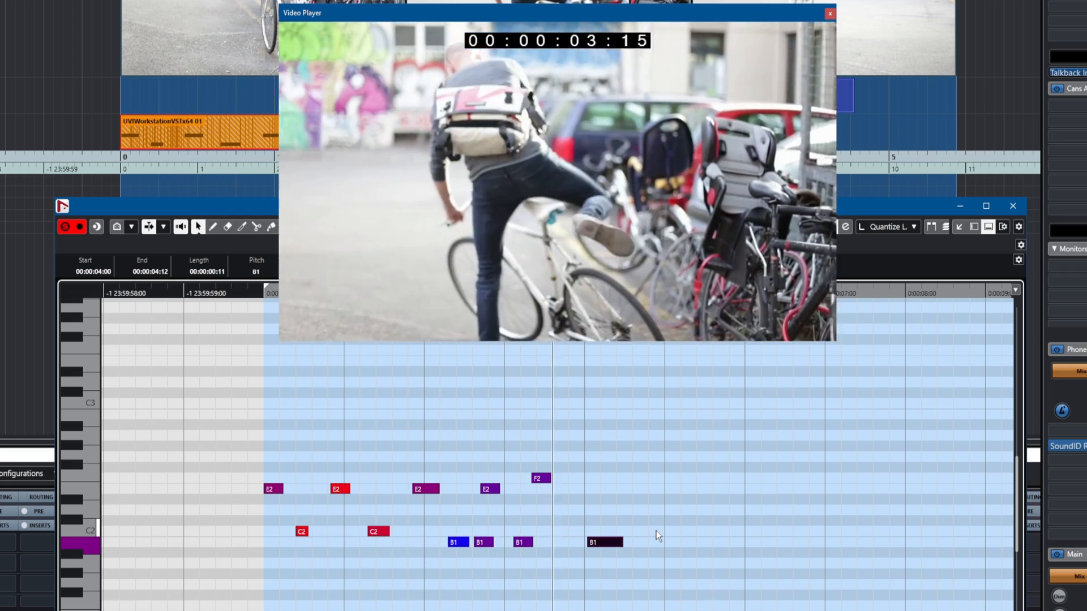
key("space")
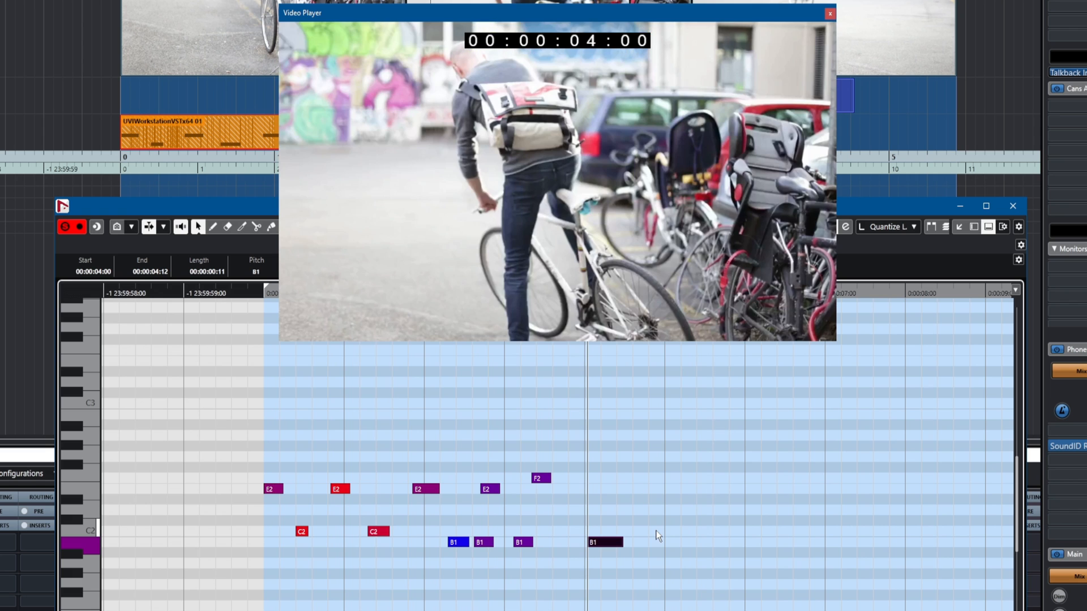
left_click(1011, 208)
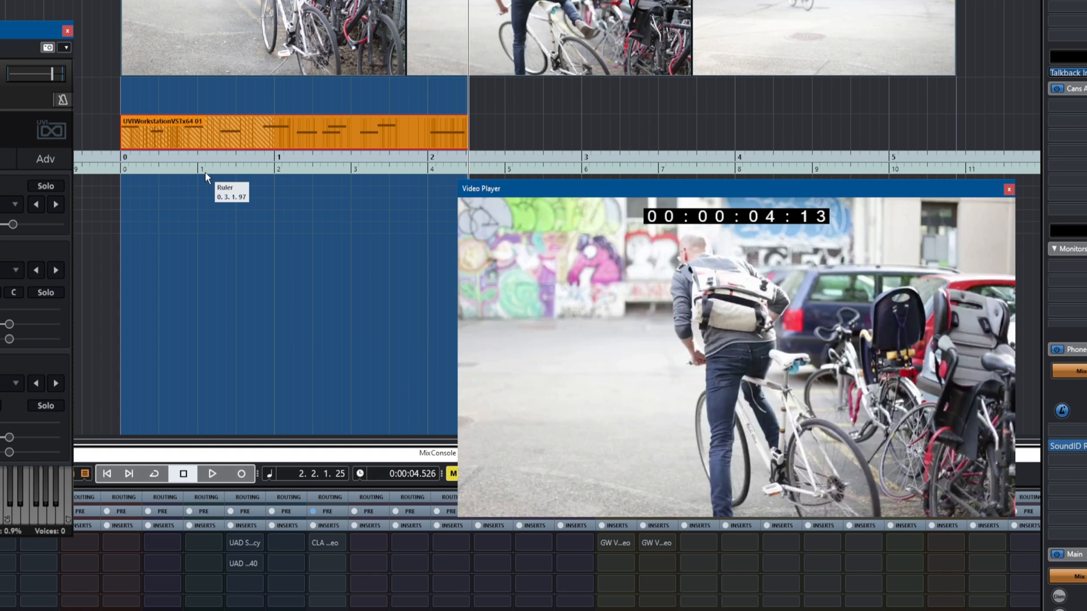
Step: Play the footstep part from the project start with the Video Player moved nearer the track, and return to zero
key("KP_Decimal")
key("space")
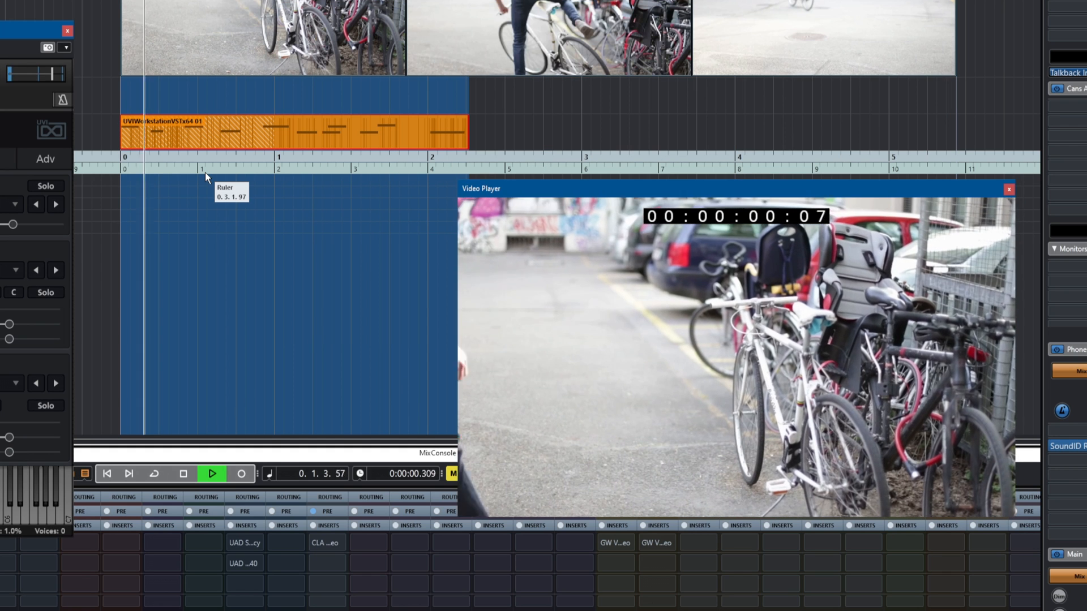
left_click_drag(673, 190, 563, 106)
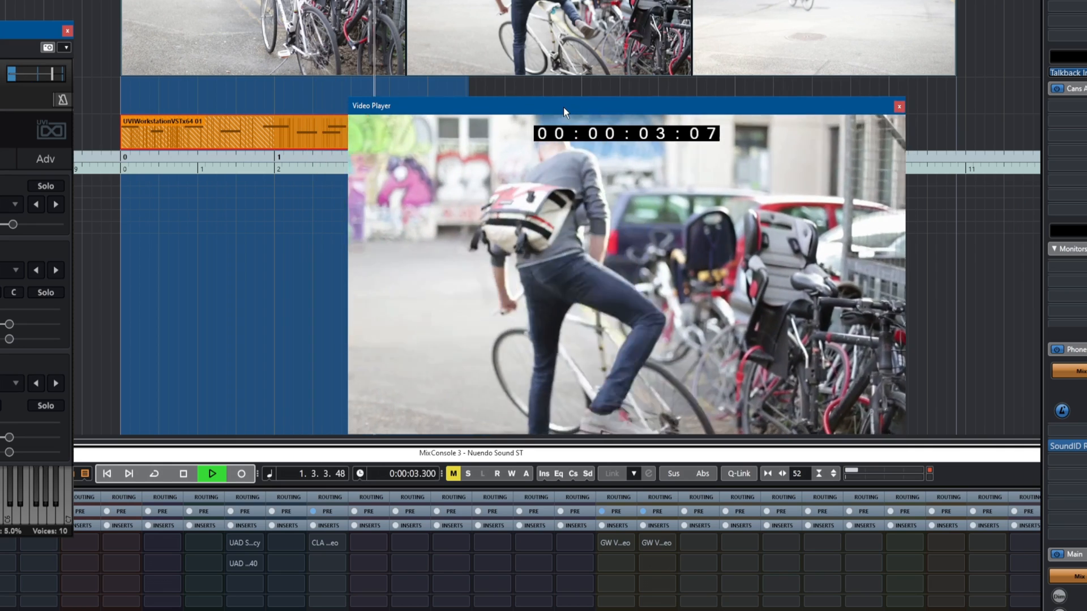
key("KP_Decimal")
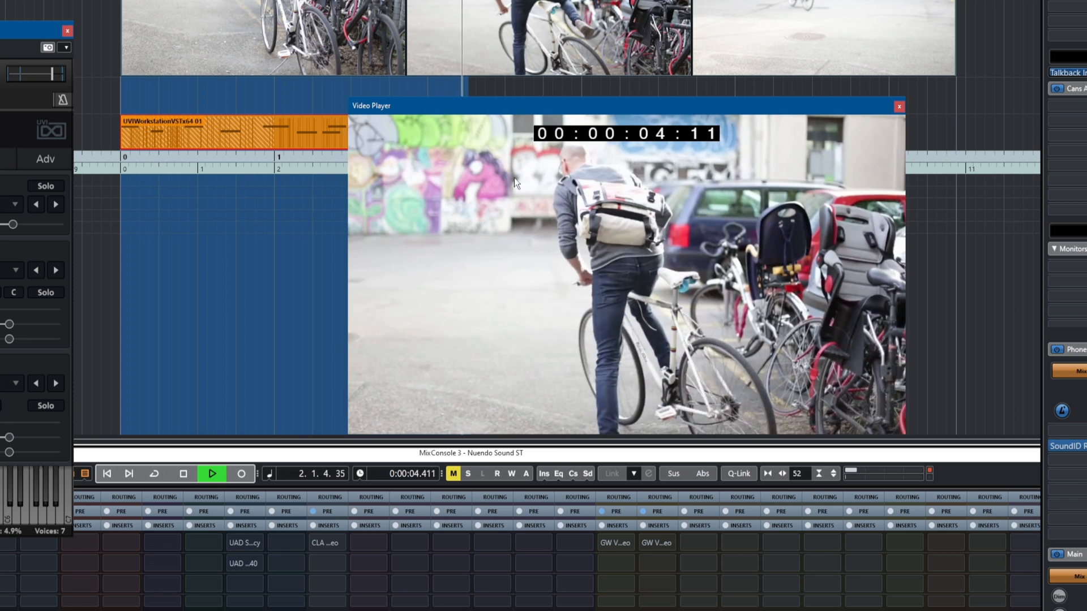
key("space")
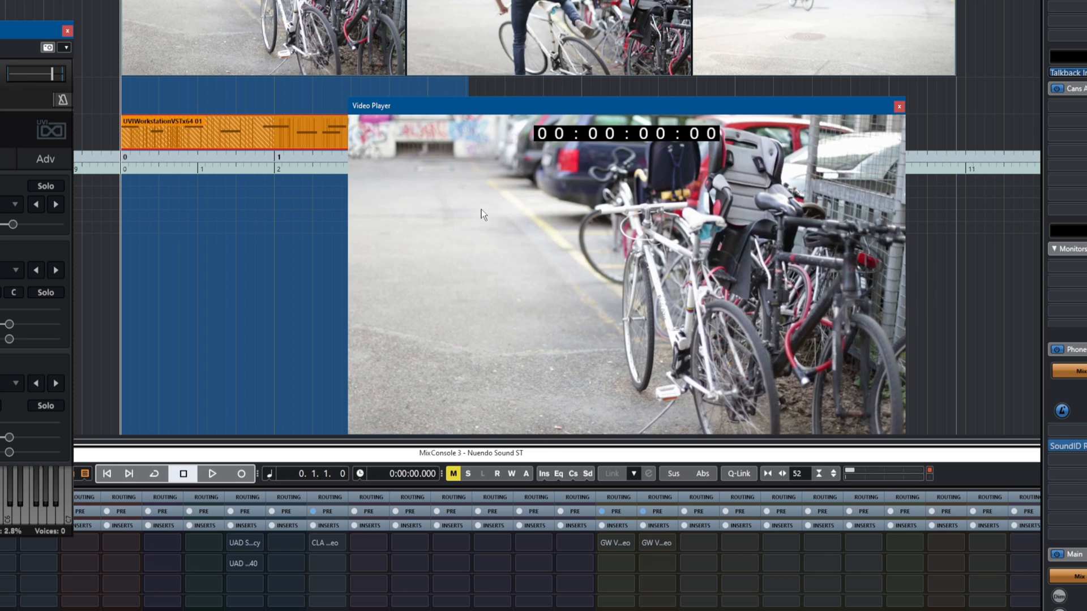
Step: Replay the footsteps with the picture once more, turn on cycle mode and start looped playback
key("space")
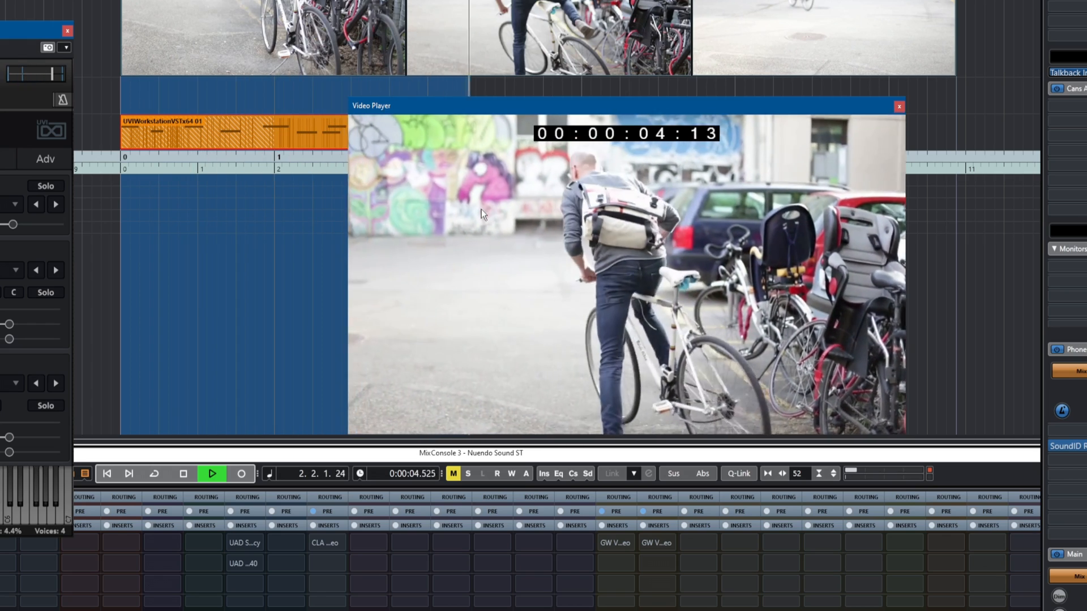
key("space")
key("KP_Divide")
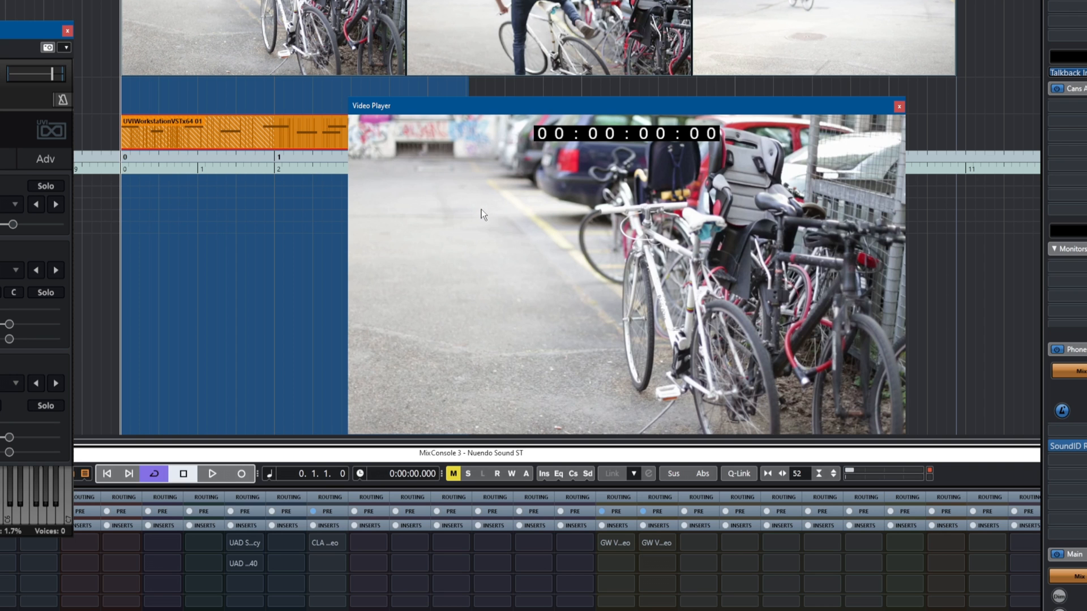
key("space")
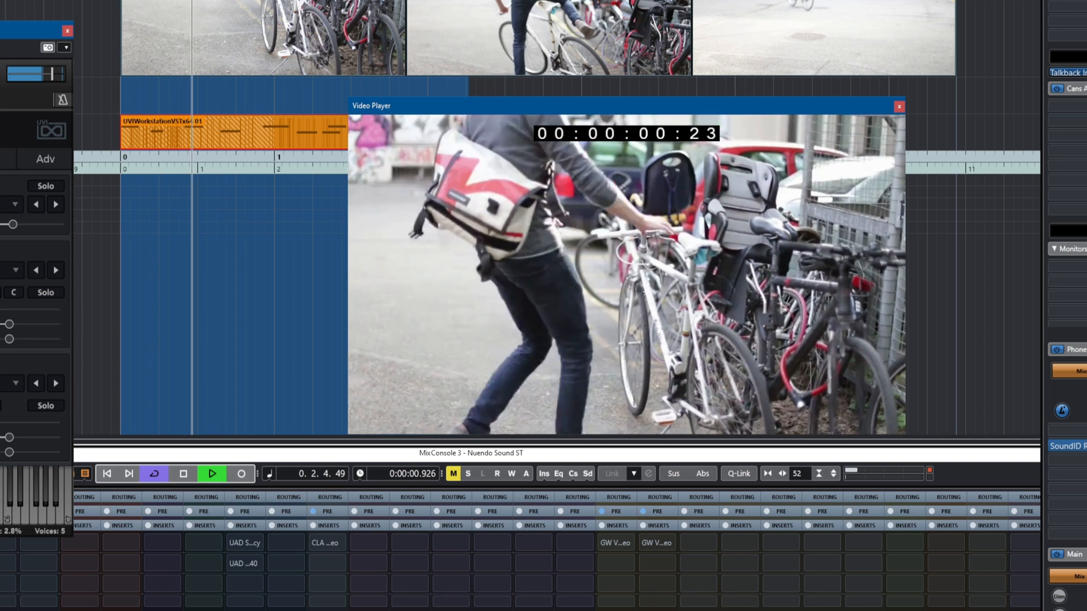
Step: Adjust the Concrete floor's dirt volume in Walker during looped playback, close the instrument window and reposition the Video Player
left_click_drag(1, 31, 175, 56)
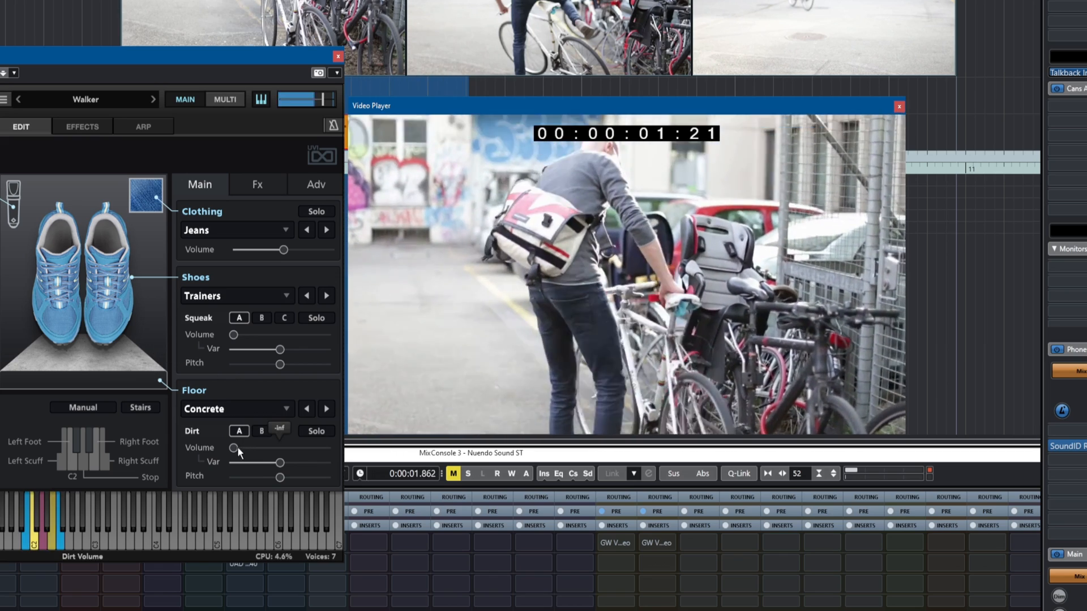
left_click_drag(236, 446, 245, 446)
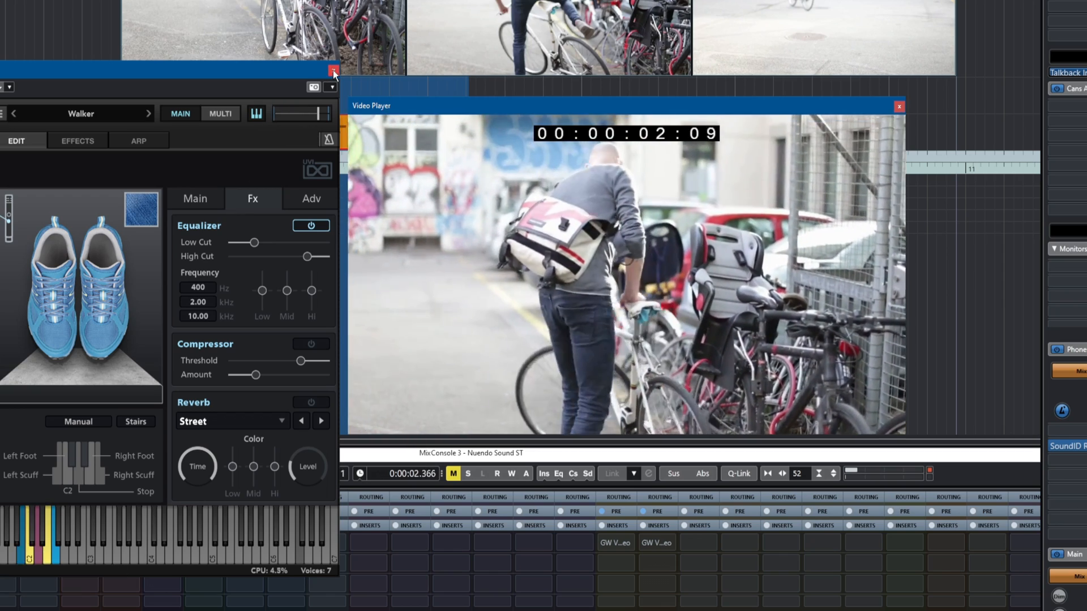
left_click(334, 71)
left_click_drag(496, 104, 432, 101)
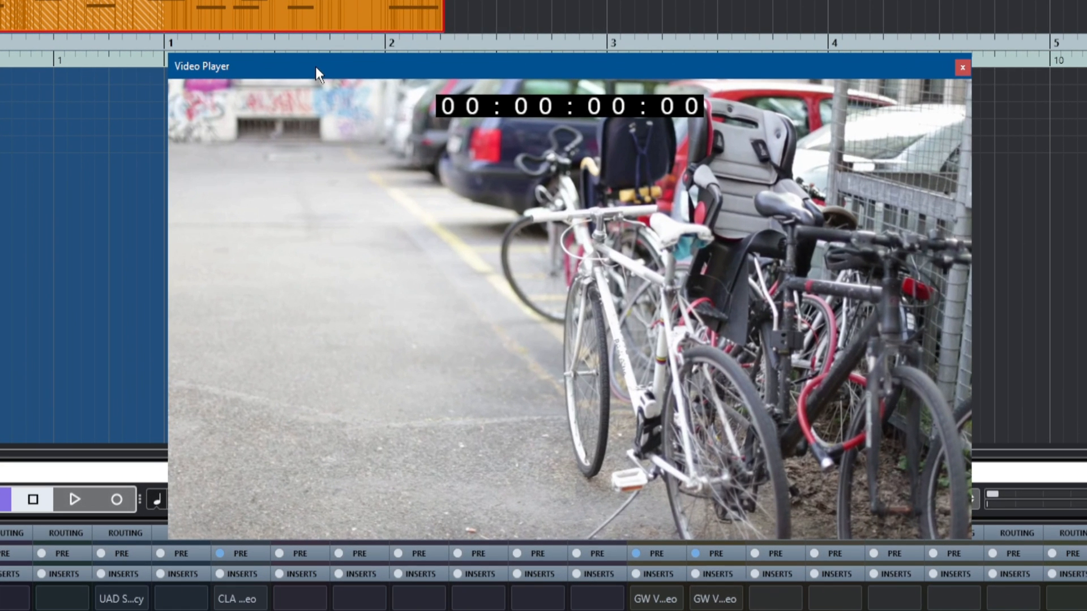
Step: Open Render Selection for the footstep part and examine its tail mode, bit depth and file path options
key("alt+r")
left_click_drag(433, 16, 429, 43)
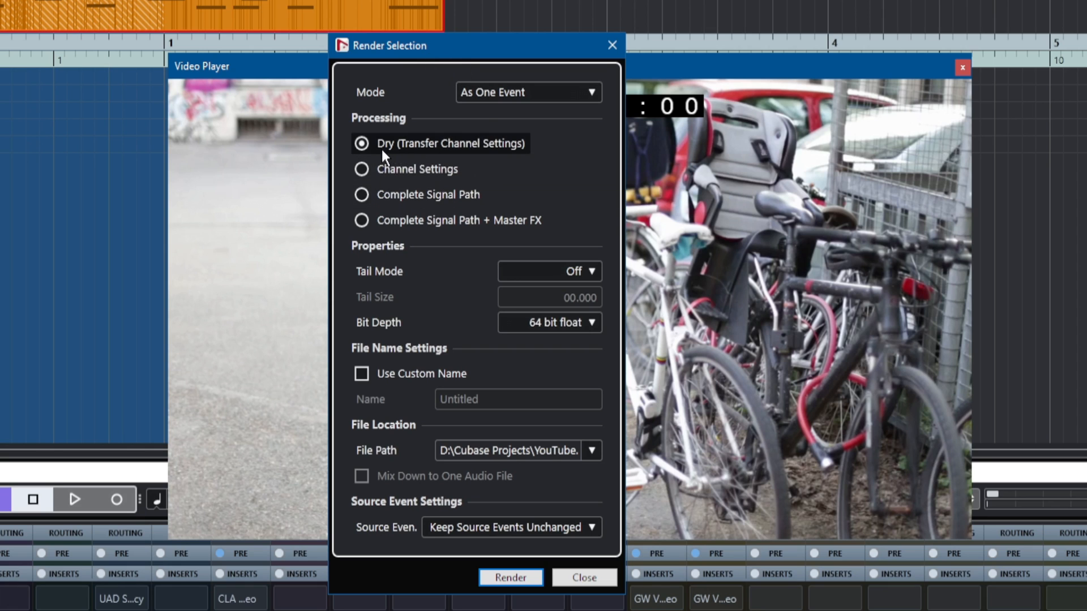
mouse_move(486, 153)
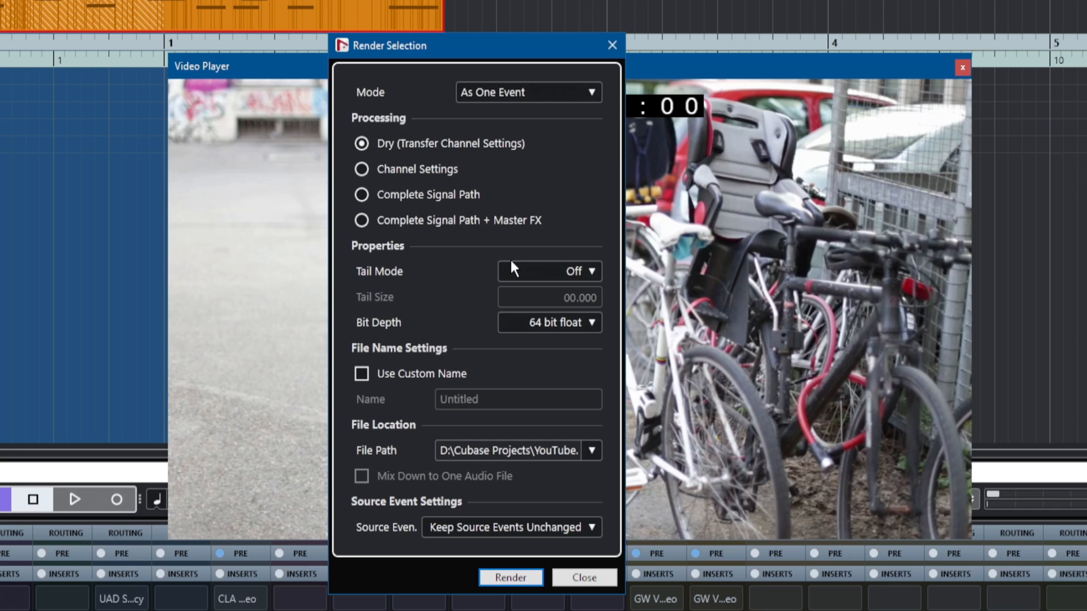
left_click(570, 271)
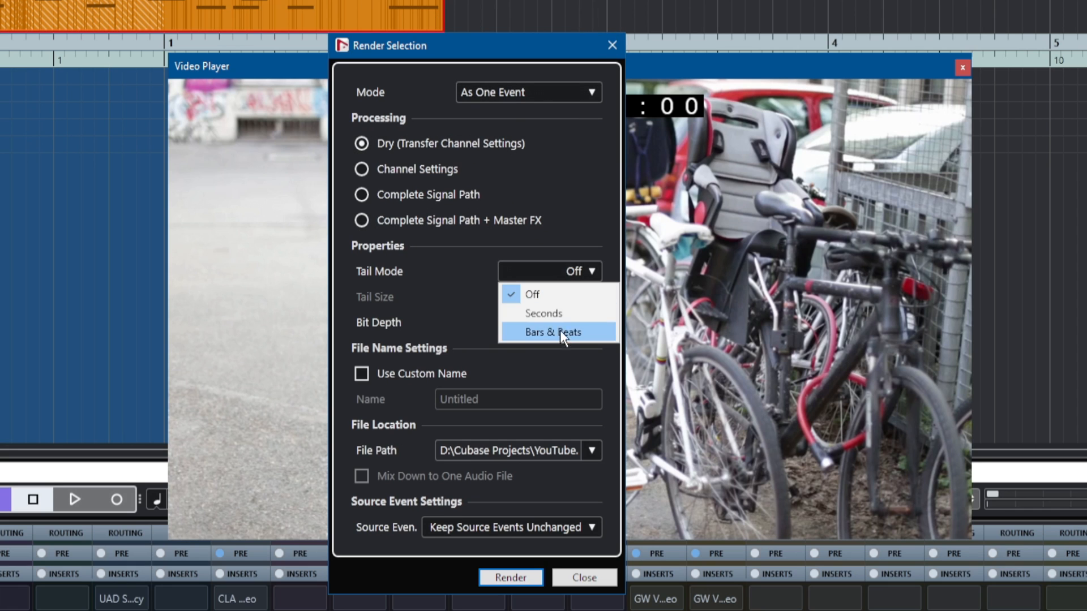
left_click(447, 277)
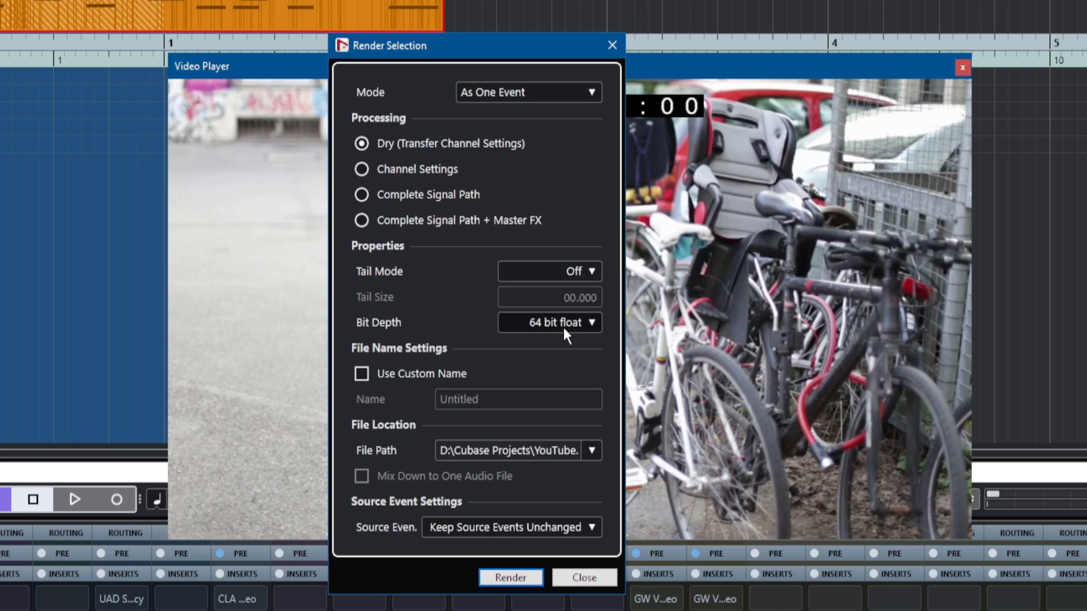
left_click(543, 325)
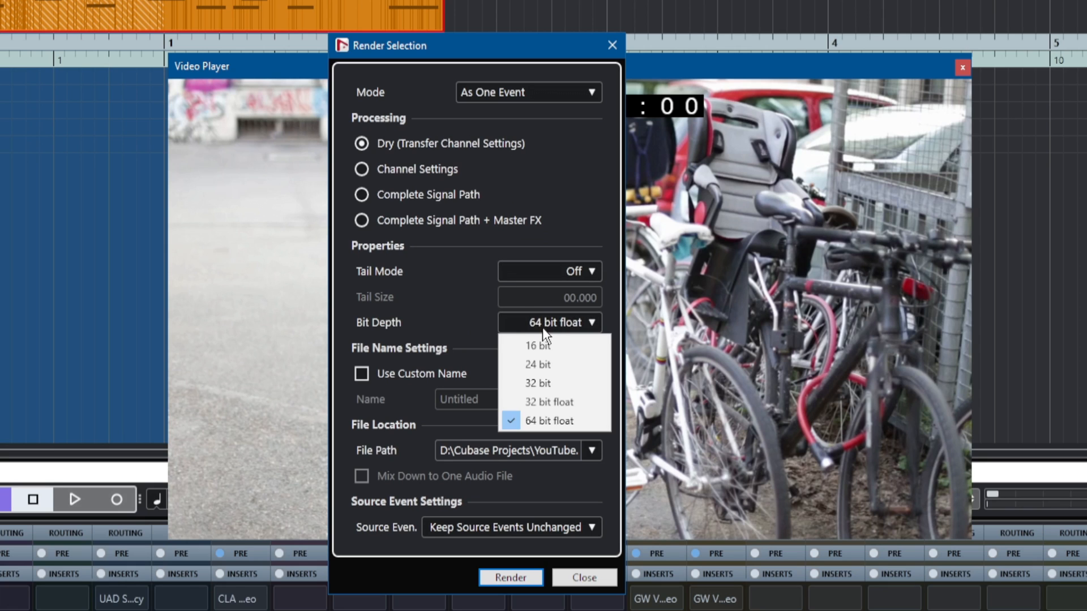
left_click(482, 320)
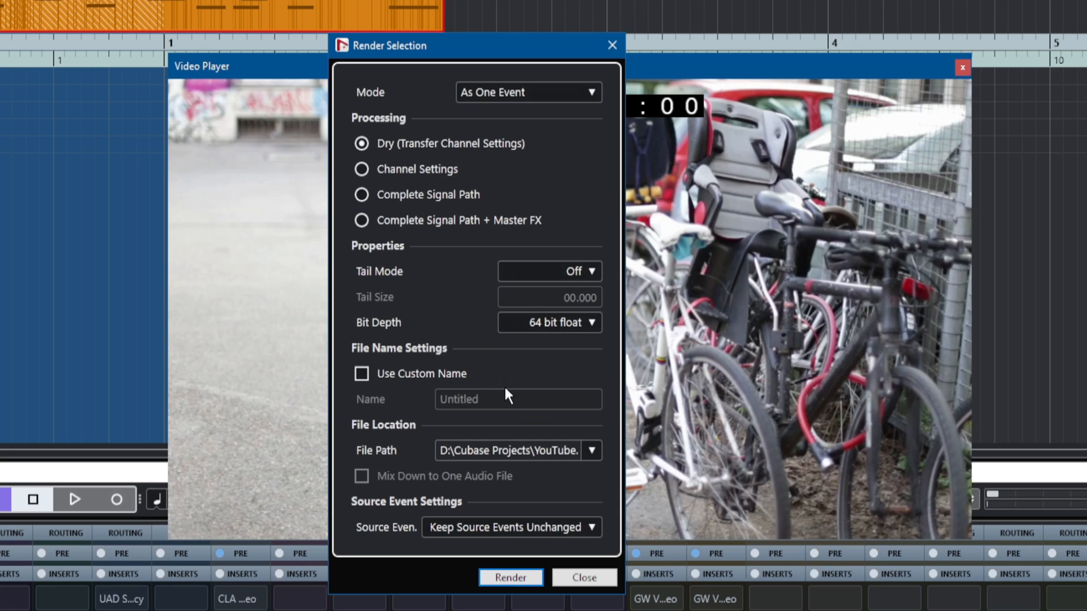
left_click(595, 448)
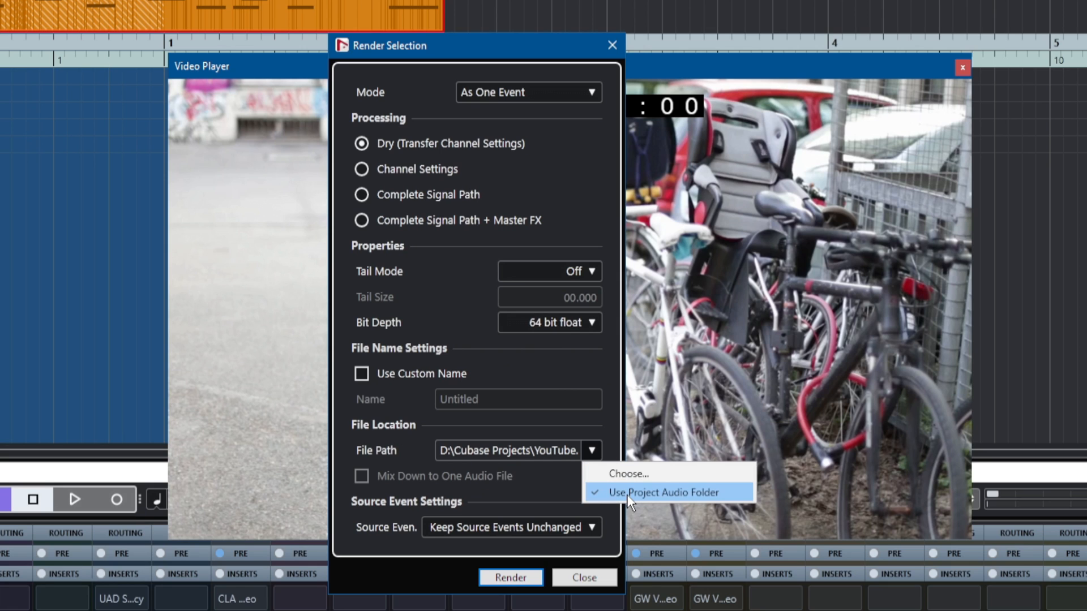
left_click(471, 328)
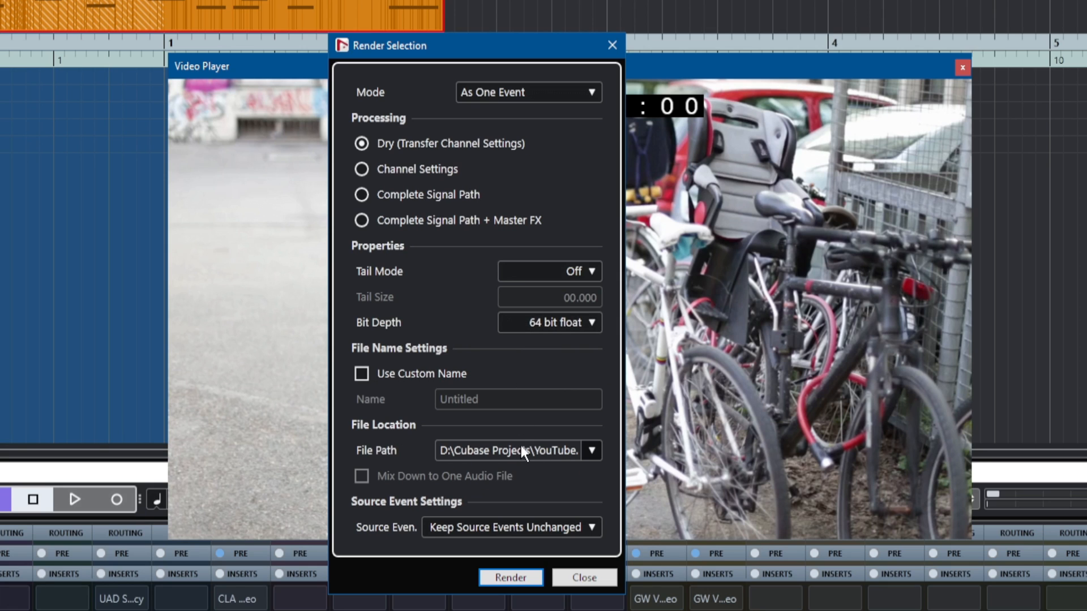
Step: Choose Mute Source Events and render the footstep part dry as one audio event
left_click(487, 527)
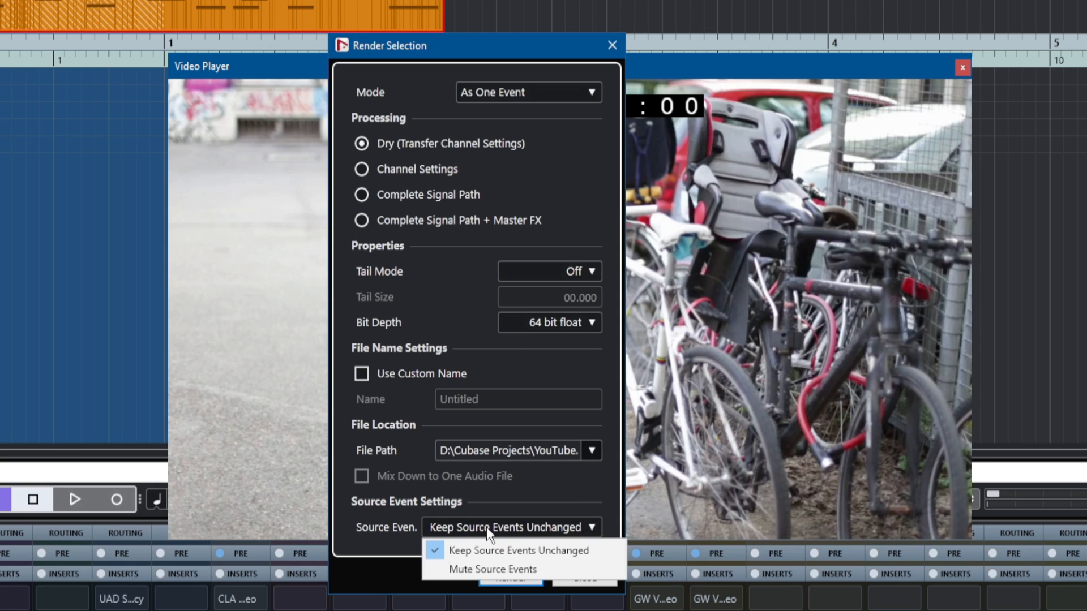
left_click(490, 565)
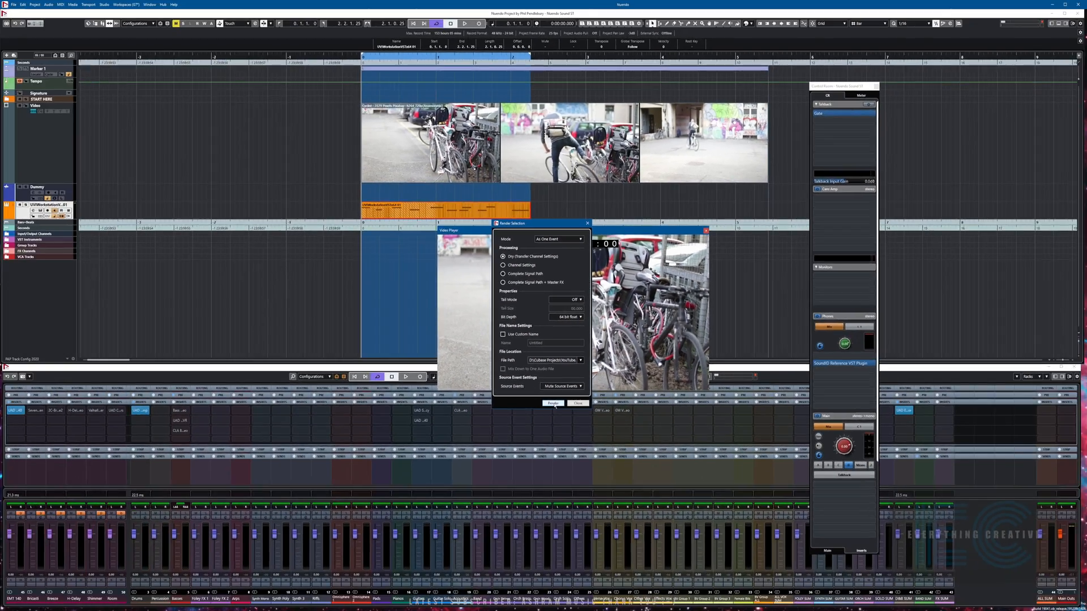
left_click(553, 404)
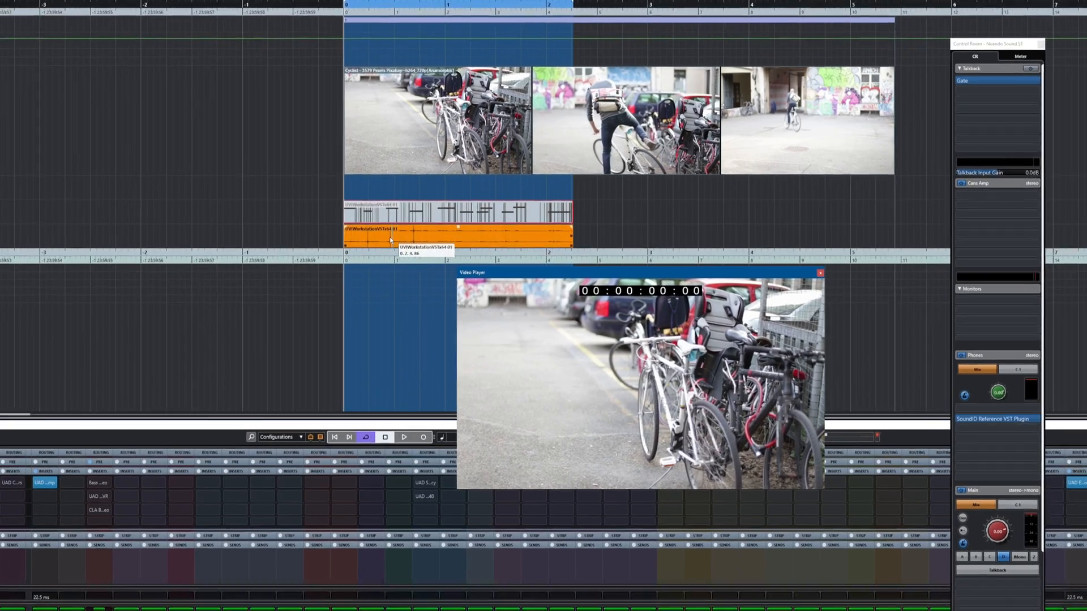
Step: Adjust the start of the rendered footstep audio event with a short fade-in
left_click(363, 227)
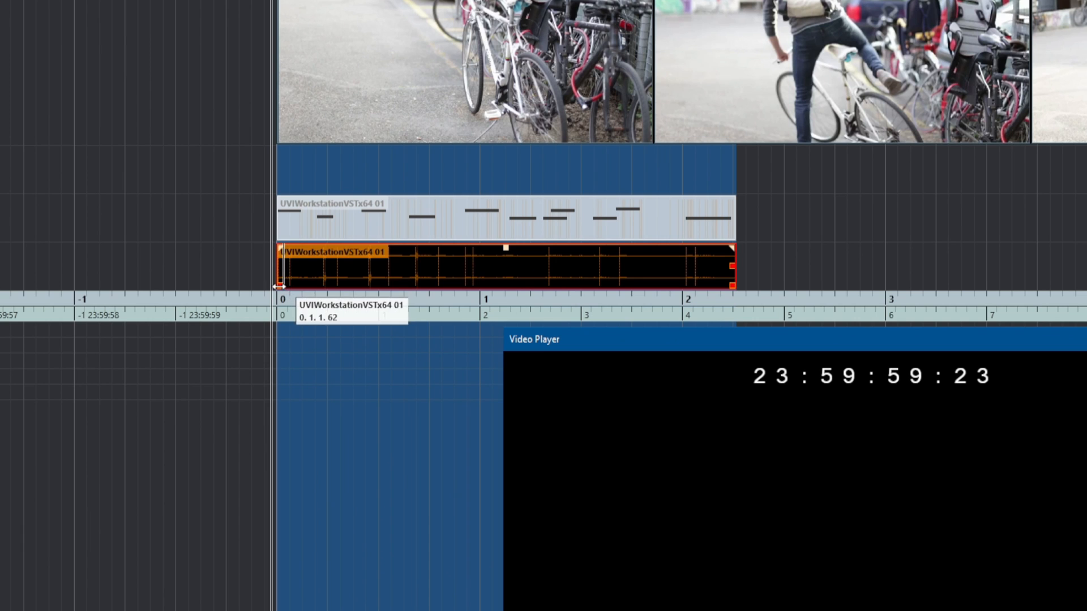
mouse_move(279, 287)
left_mouse_down()
mouse_move(543, 286)
mouse_move(273, 269)
left_mouse_up()
left_click(763, 282)
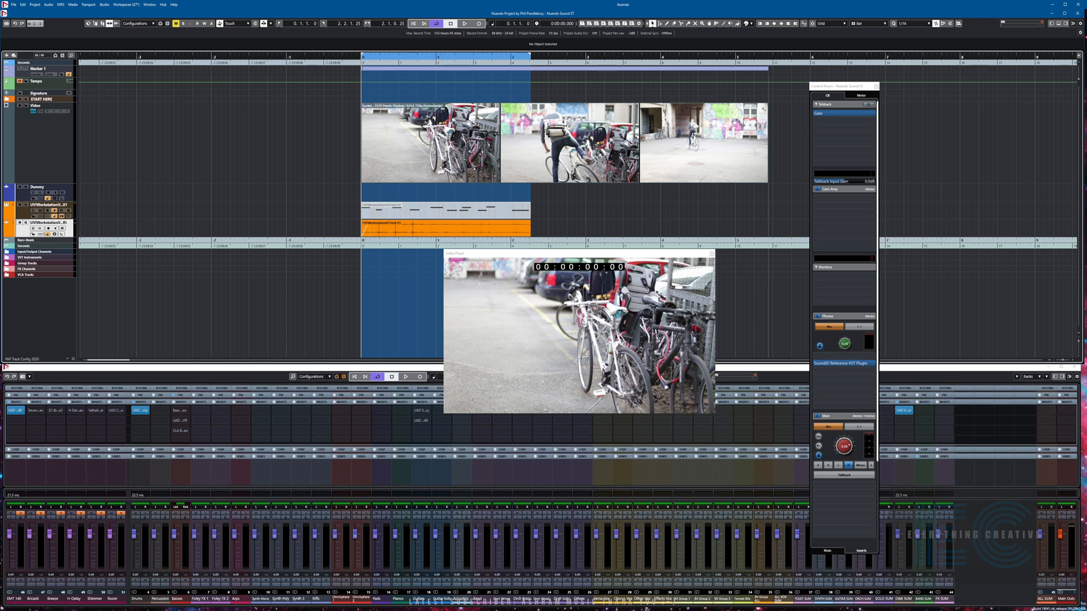
Step: Open MediaBay, close the Video Player, browse the Steinberg office sound library's results and close MediaBay
mouse_move(573, 610)
key("F5")
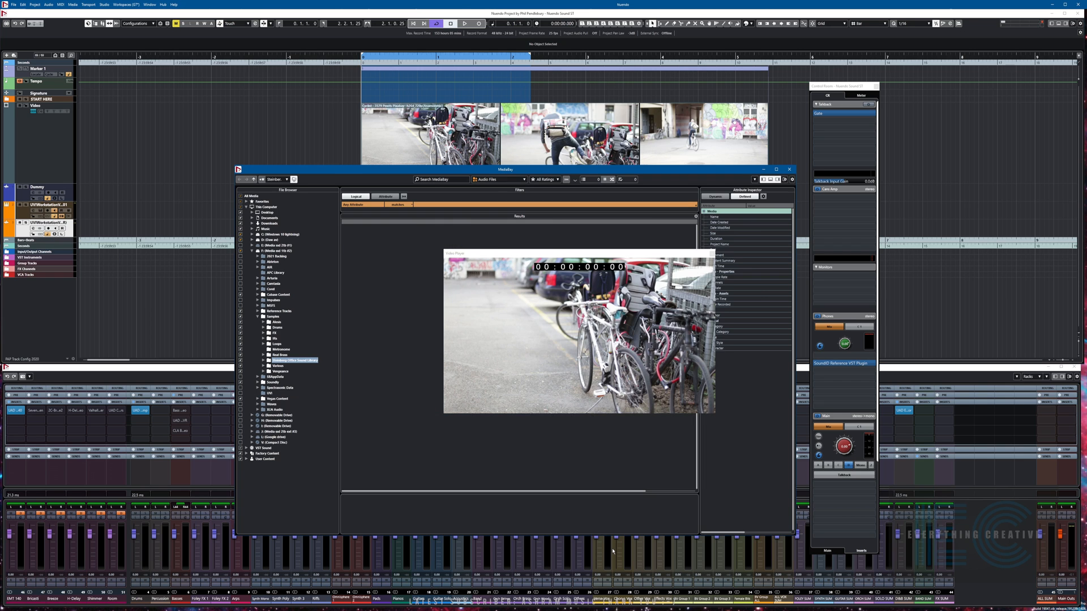
left_click(713, 253)
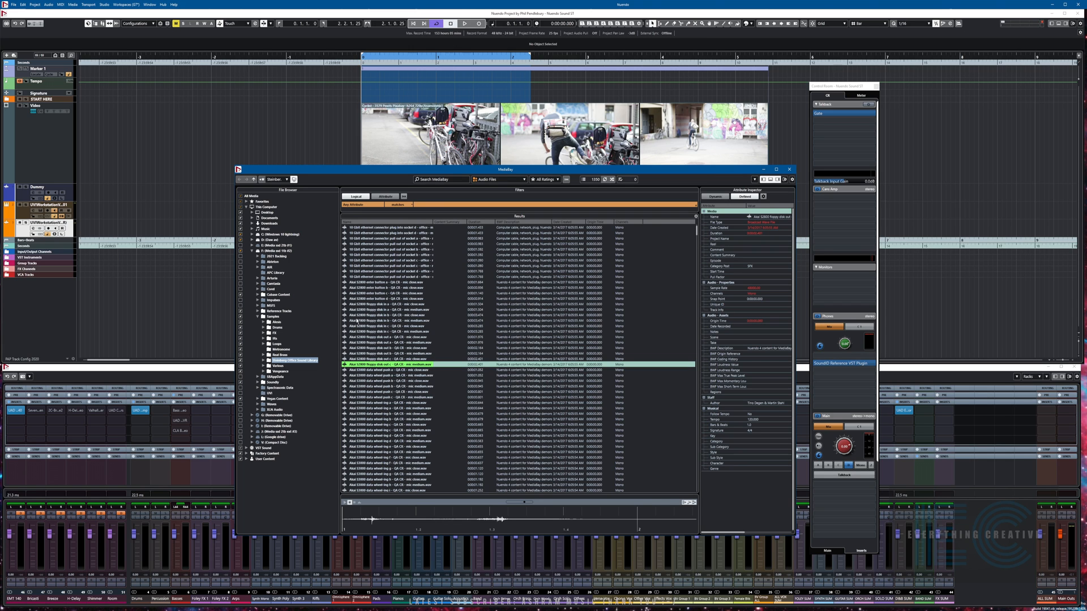
scroll(375, 300, "up", 2)
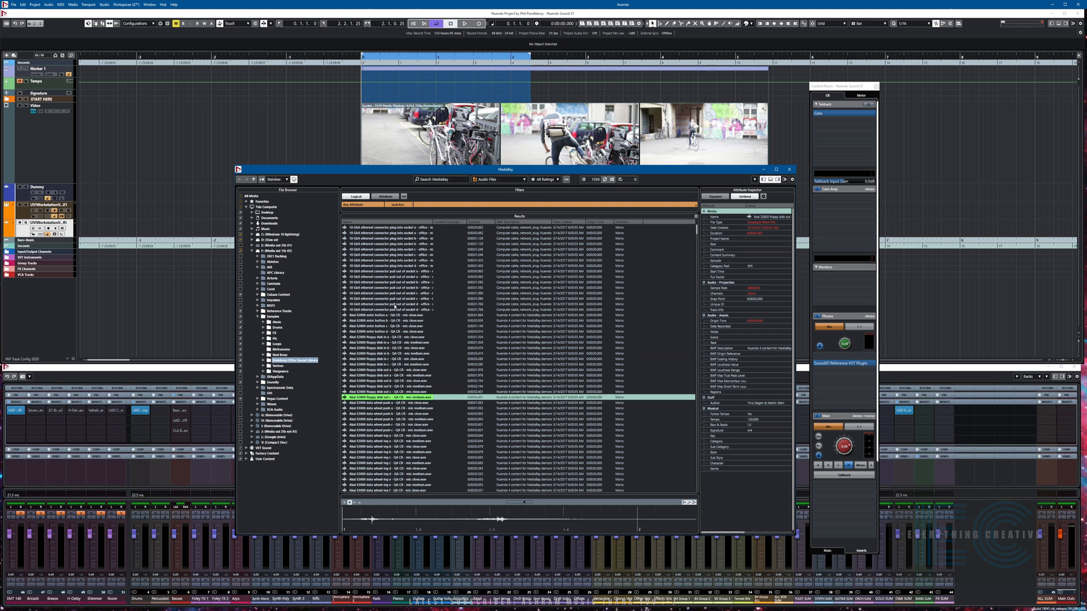
scroll(379, 306, "down", 10)
left_click(384, 336)
key("F5")
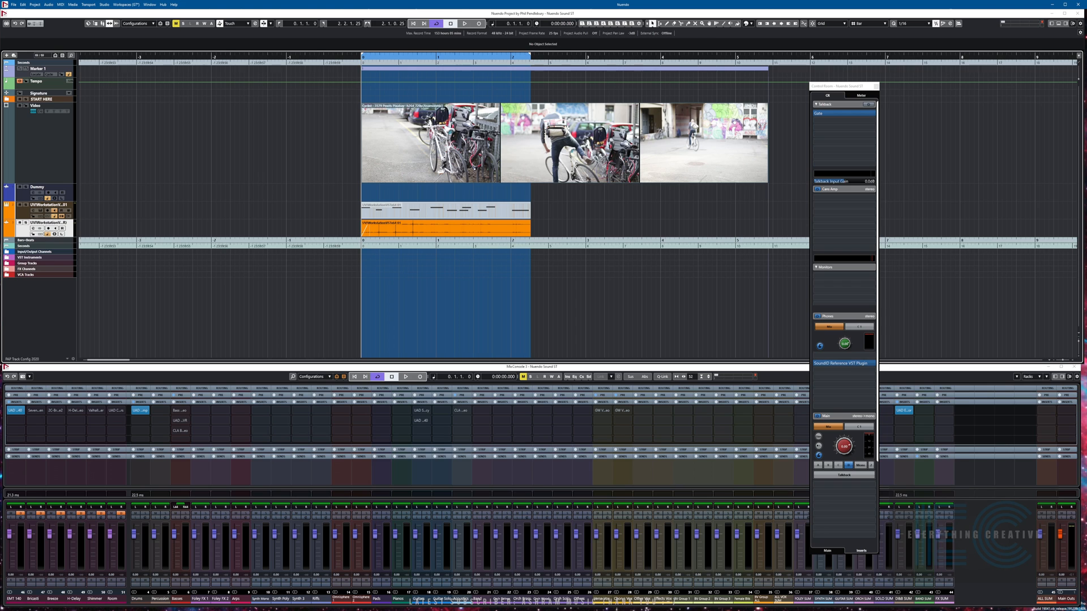
Step: Switch to Soundly, select the opening range of the road bike POV "Shoes, Click On" sound's waveform and audition it
mouse_move(572, 610)
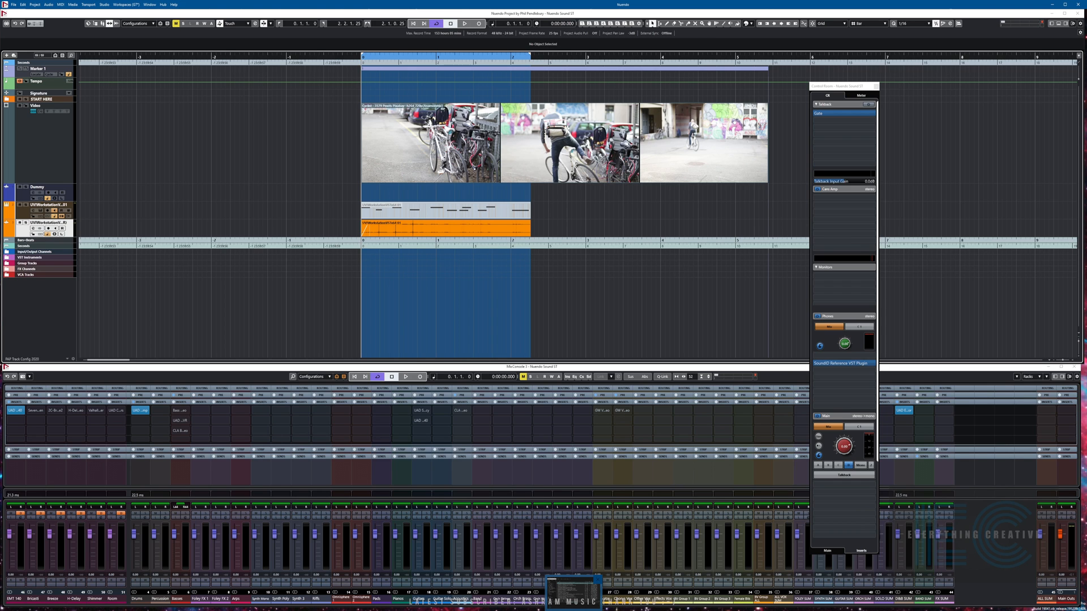
left_click(573, 589)
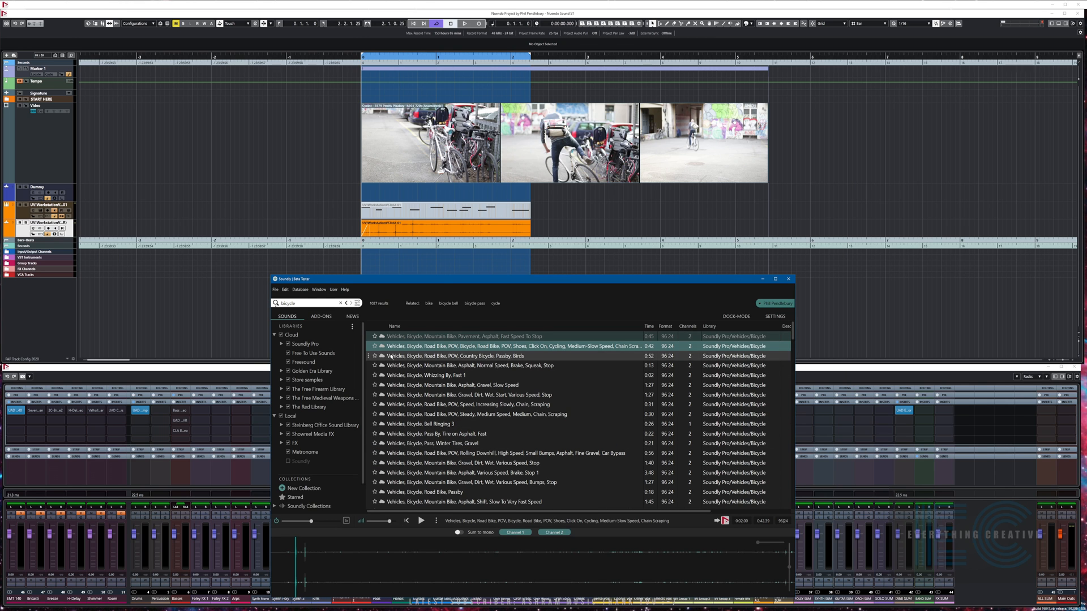
left_click_drag(441, 281, 439, 279)
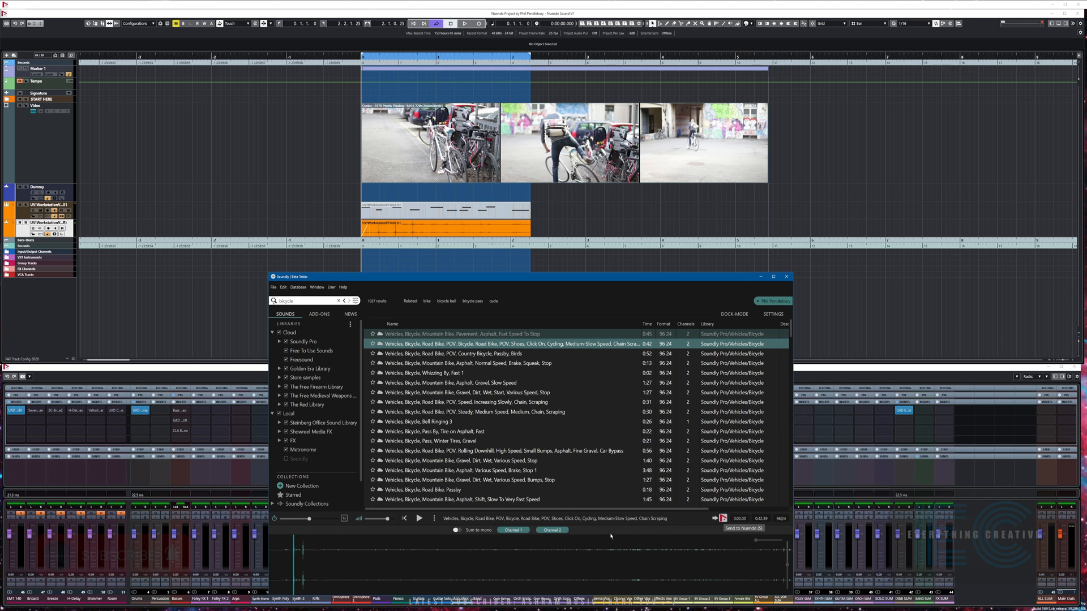
left_click_drag(293, 567, 398, 568)
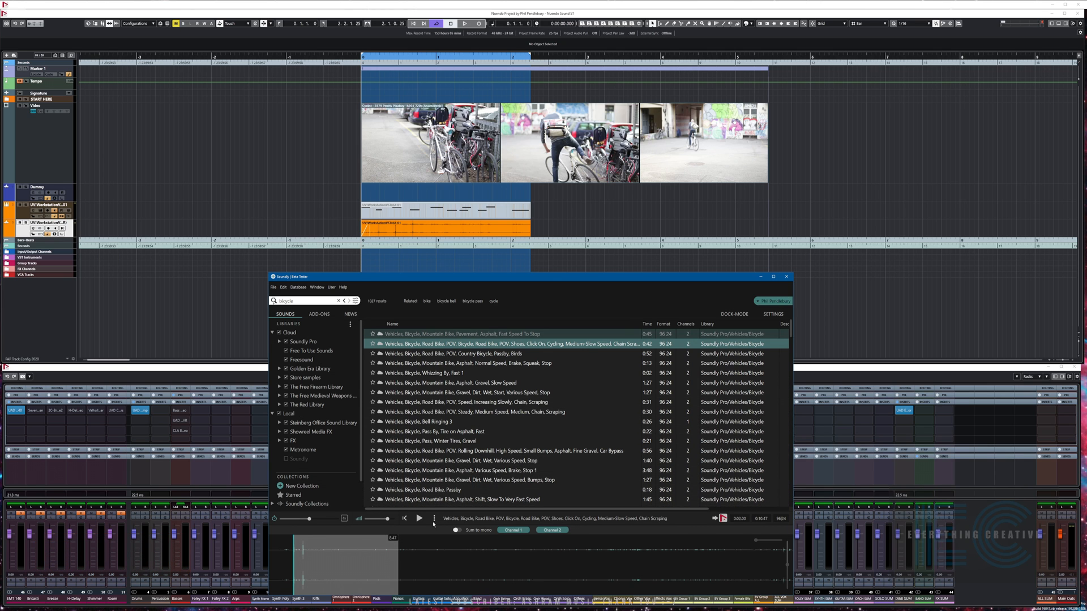
right_click(378, 554)
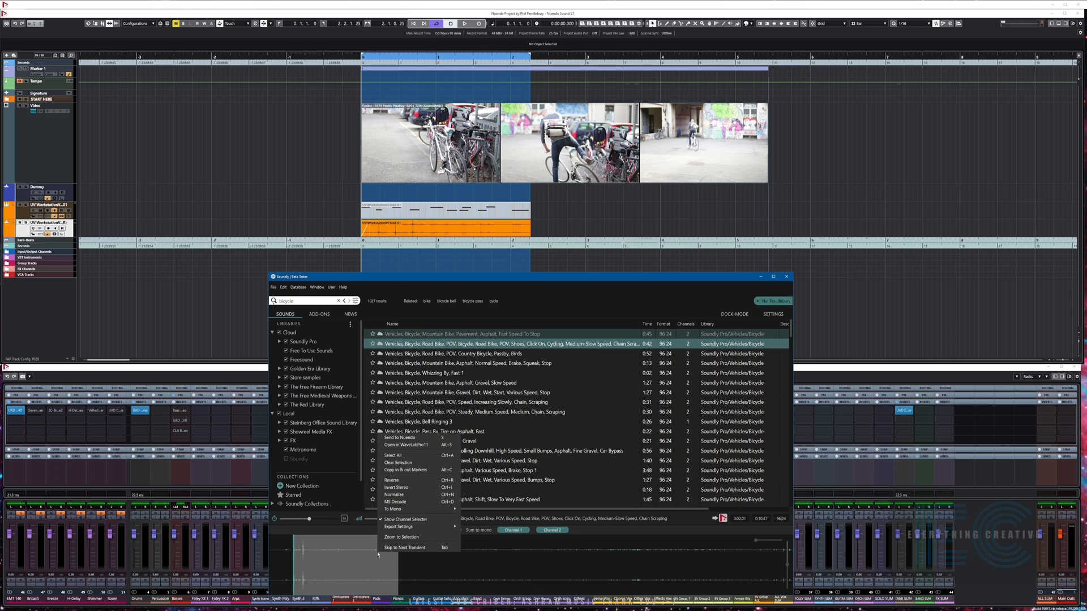
left_click(346, 570)
left_click(419, 520)
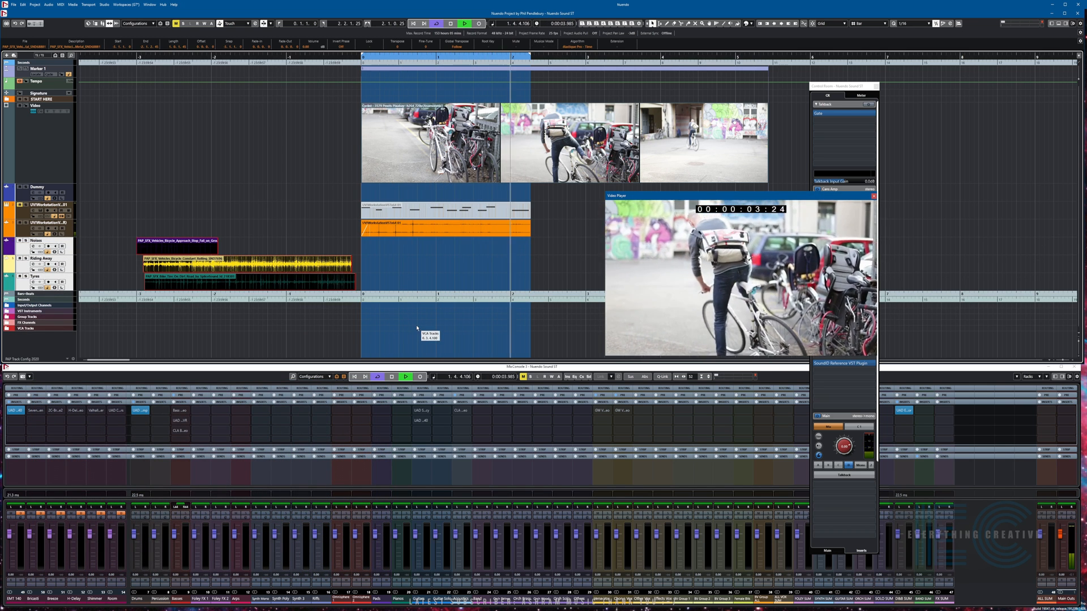
Step: Try the bicycle approach/stop/fall clip from the Noises track beneath the footsteps and play it against the video
key("space")
left_click(180, 251)
left_click_drag(191, 250, 436, 248)
left_click(442, 276)
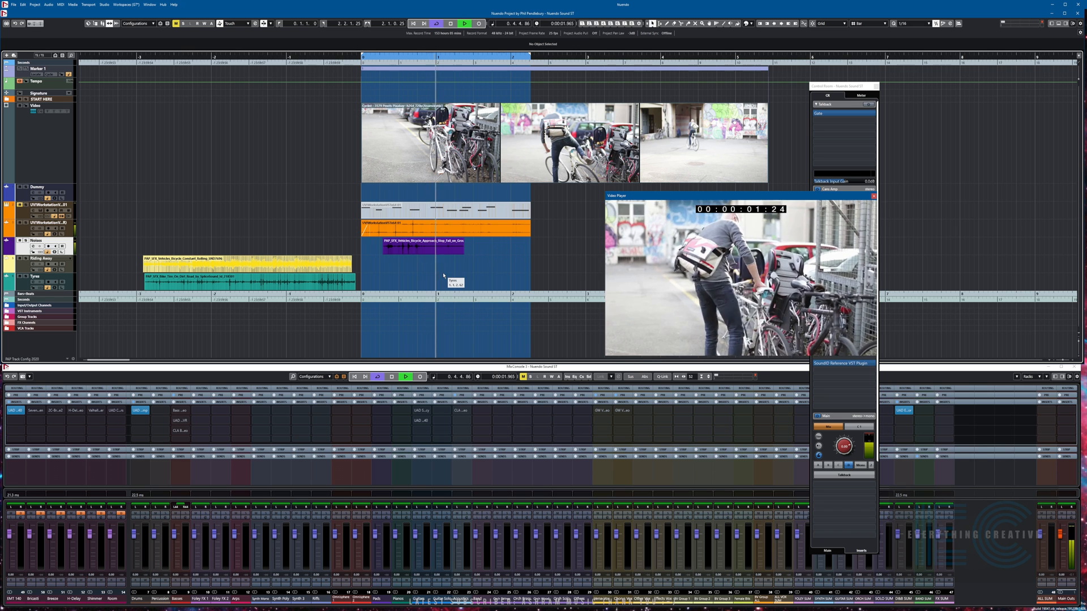
Step: Move the bicycle approach clip on the Noises track ahead of the project start, beginning at about 23:59:57:22
left_click_drag(415, 249, 315, 249)
key("space")
key("space")
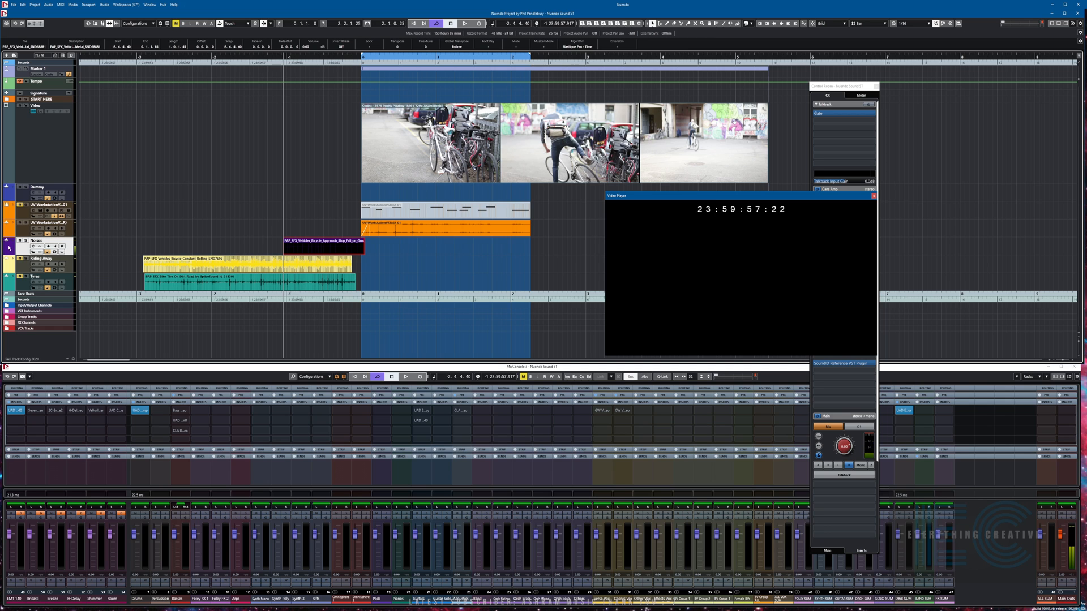
Step: Recolour the Noises track light green and audition its clip
left_click(9, 247)
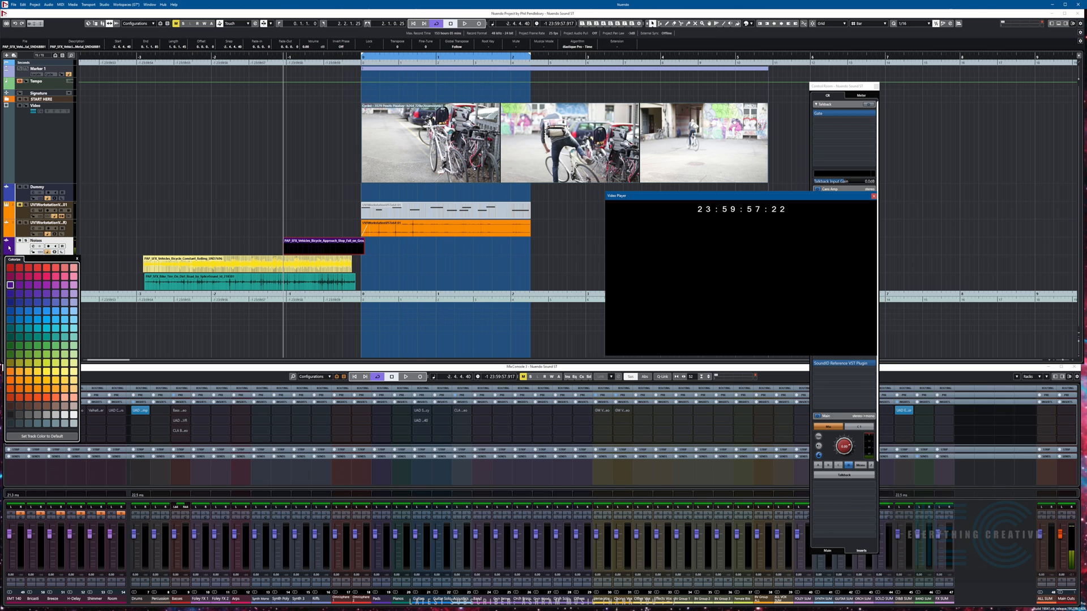
left_click(53, 355)
left_click(272, 223)
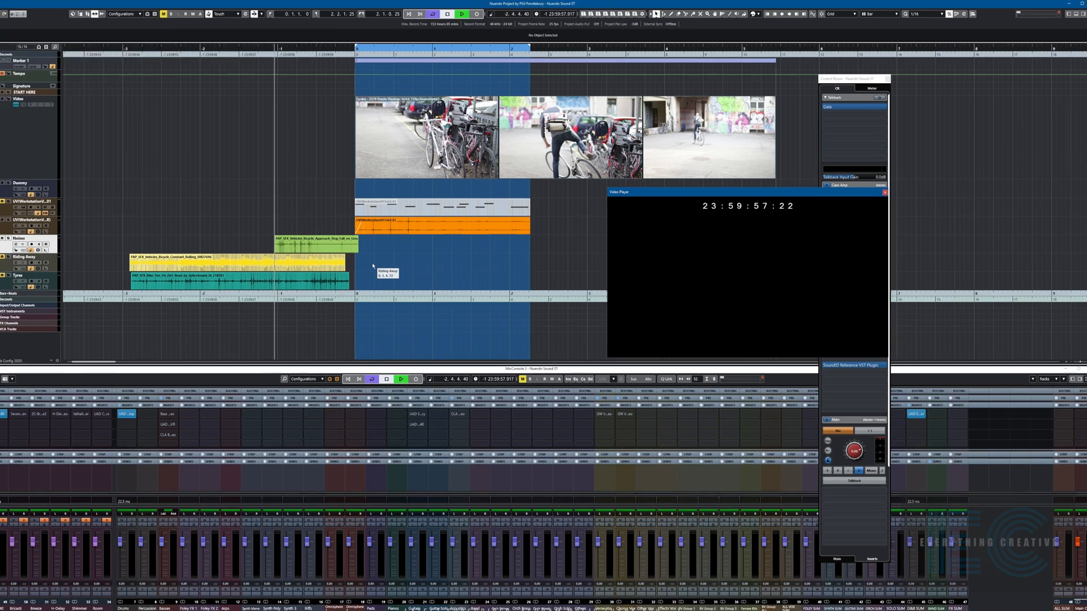
key("space")
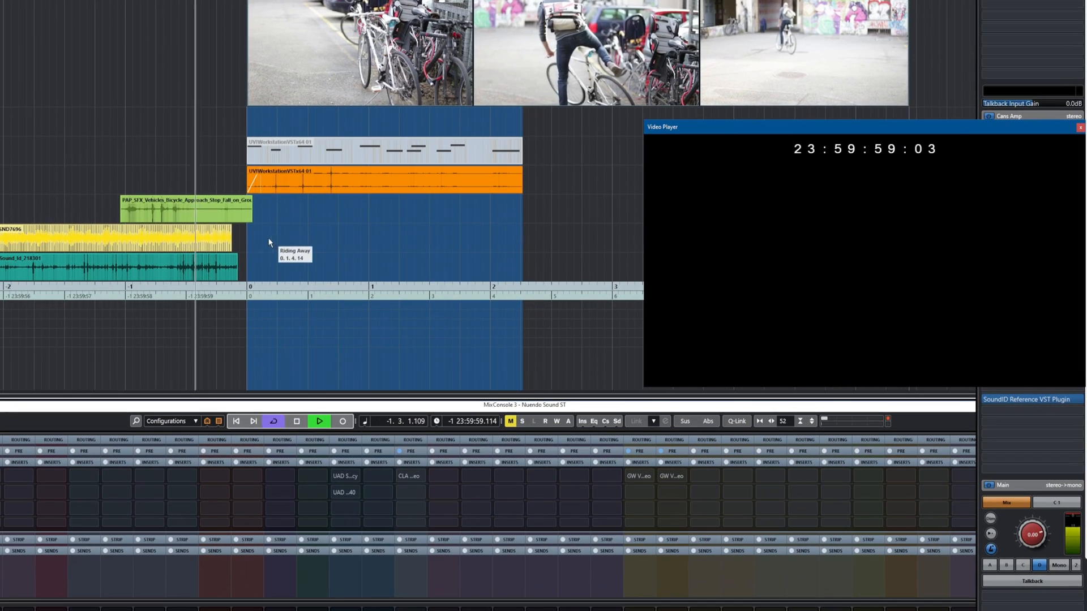
key("space")
Step: Split the Noises clip after its first sound, shift the remainder to start at 23:59:58:10 and audition it
right_click(262, 240)
left_click(186, 218)
left_click(139, 218)
key("1")
left_click_drag(155, 213, 167, 213)
key("space")
key("space")
Step: Audition the remaining Noises clip and split it at about -1.2.3.6 and again just after the following short sound
right_click(178, 219)
left_click(221, 219)
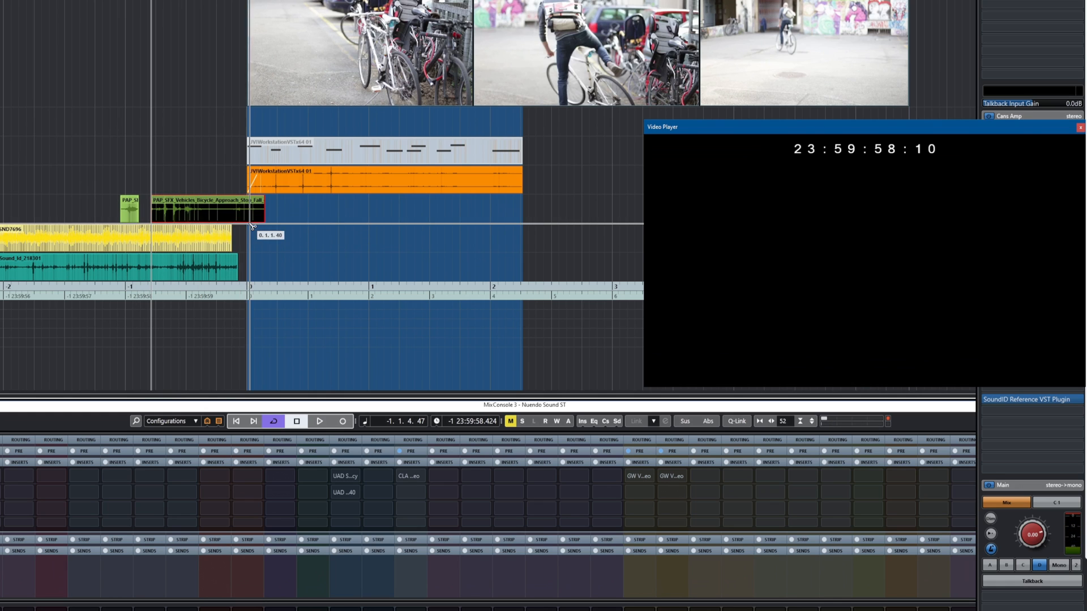
key("space")
key("space")
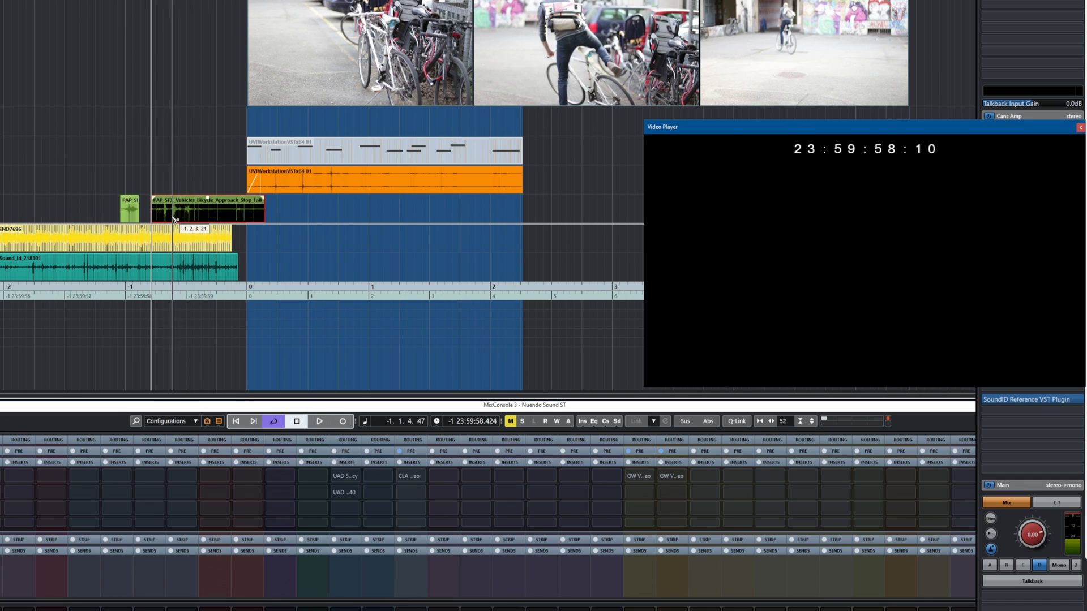
left_click(173, 219)
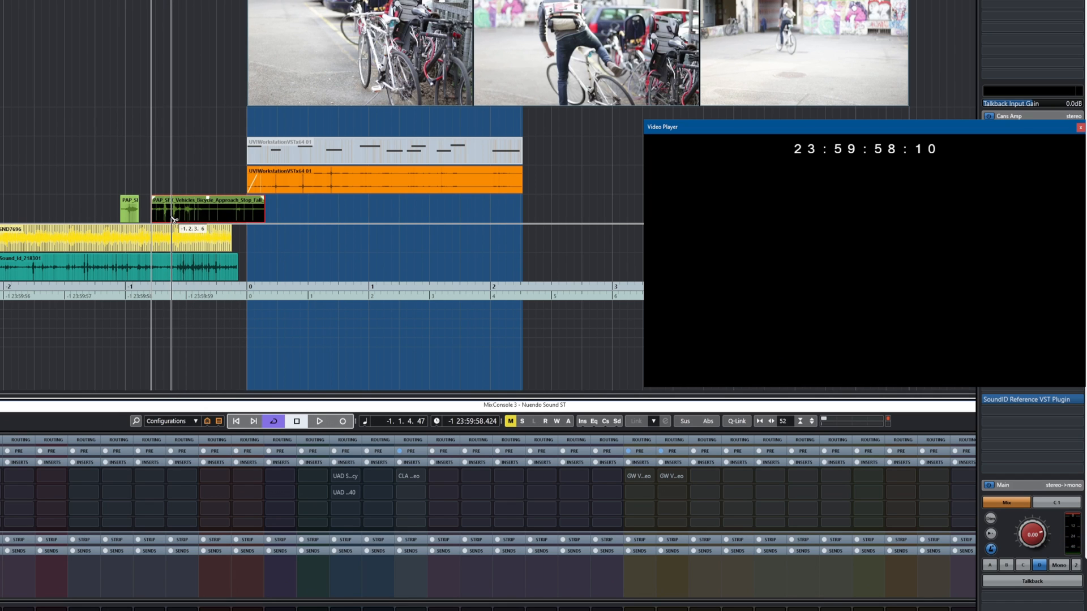
left_click(185, 219)
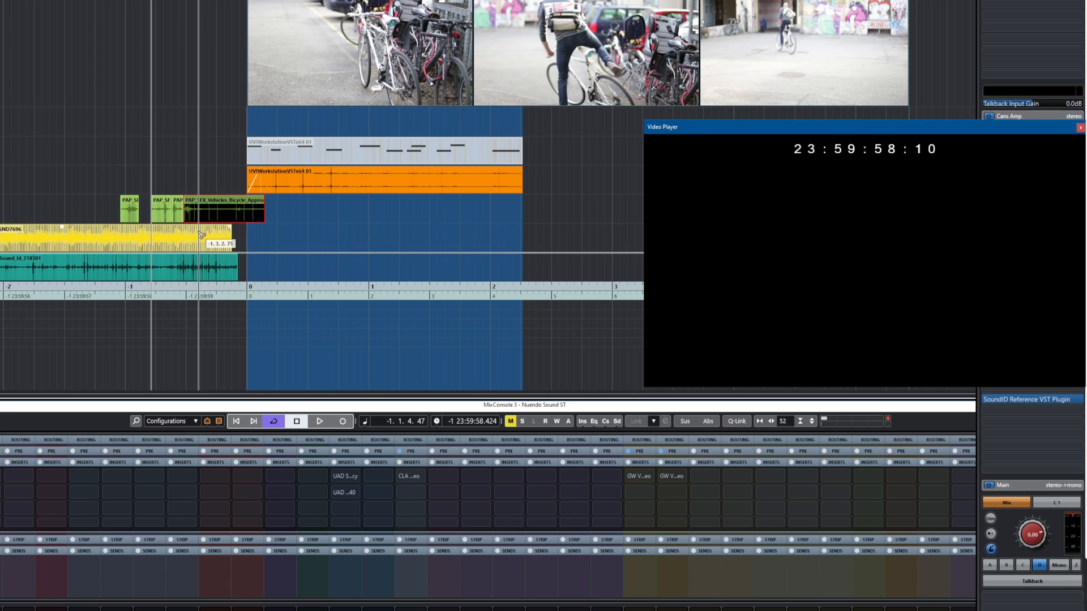
Step: Shift the last Noises clip slightly later so it separates from the preceding short sounds, and audition it
right_click(207, 212)
left_click(207, 214)
left_click_drag(199, 213, 213, 215)
key("space")
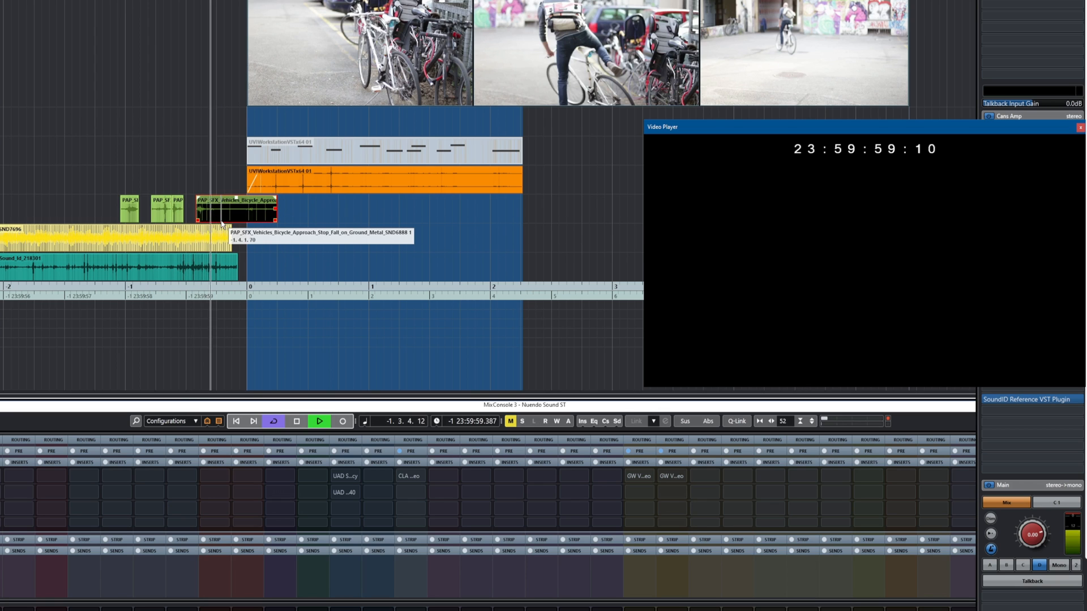
key("space")
key("space")
key("space")
Step: Try the last Noises clip ahead of the short sounds, starting at 23:59:56:03, and audition it
left_click_drag(221, 219, 38, 220)
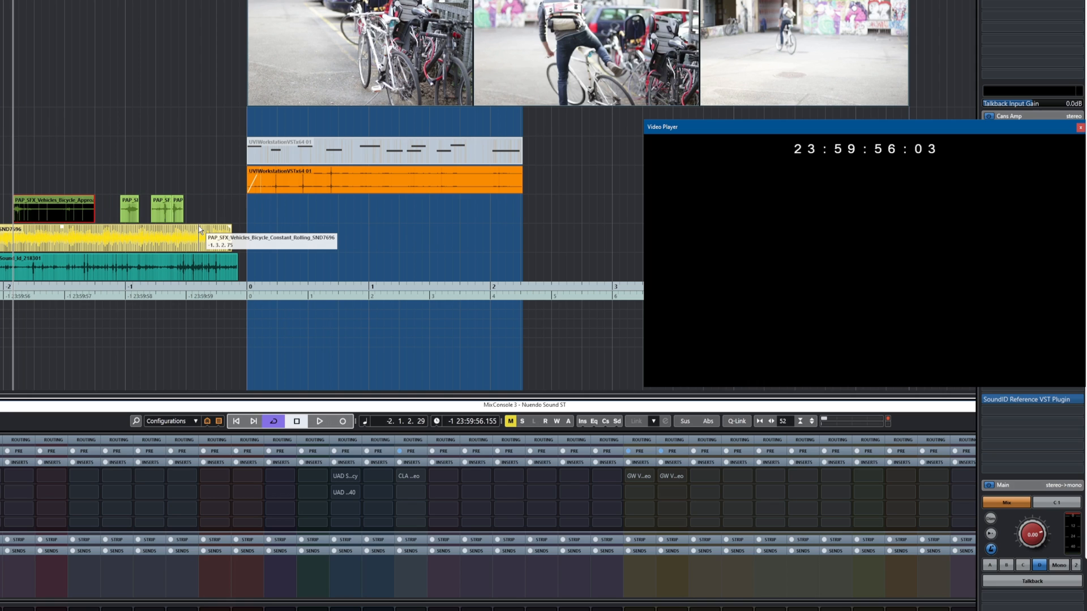
key("space")
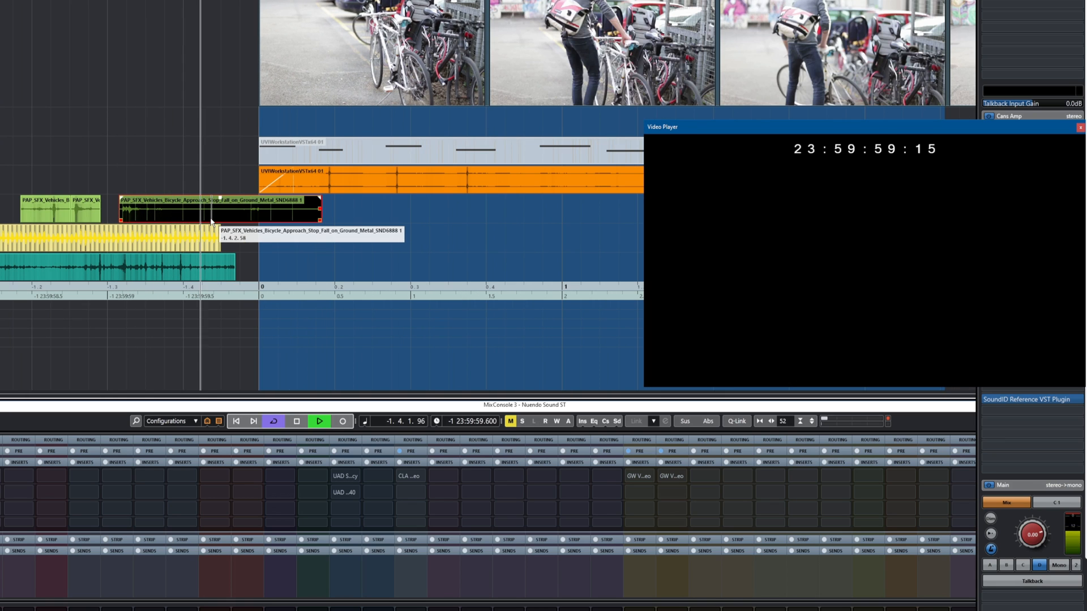
key("space")
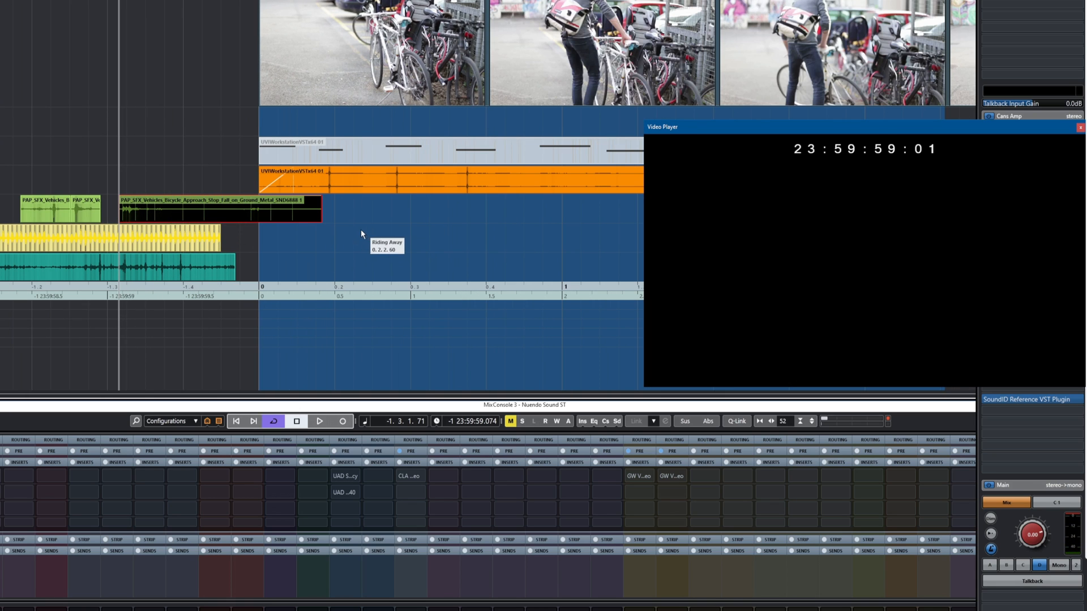
Step: Place the bicycle approach clip on the Noises track at about 1.7 s, with fades at both ends, and play it to picture
left_click_drag(218, 215, 569, 207)
key("space")
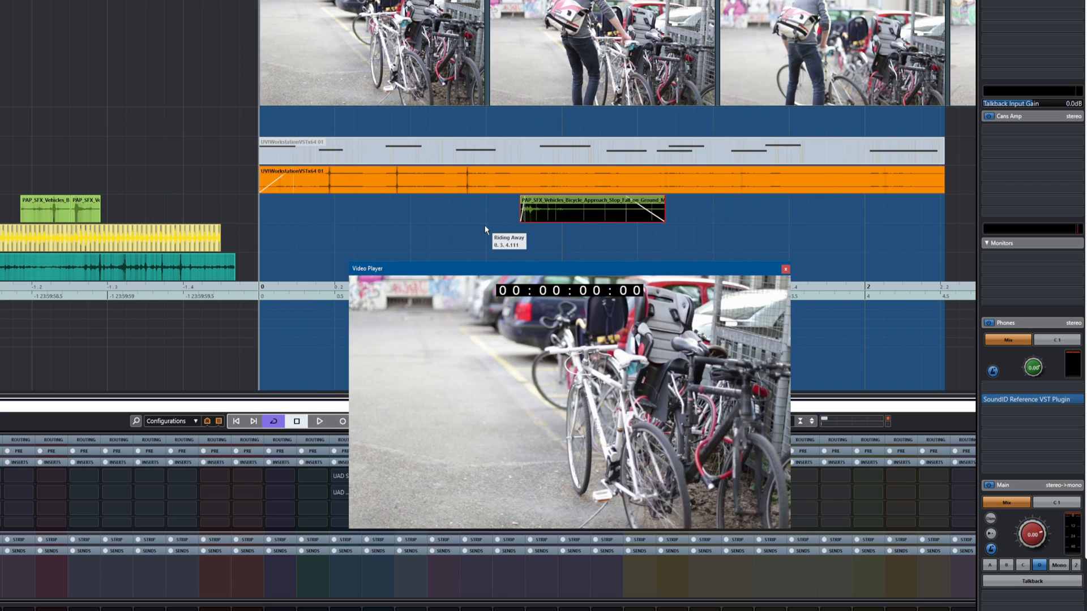
key("space")
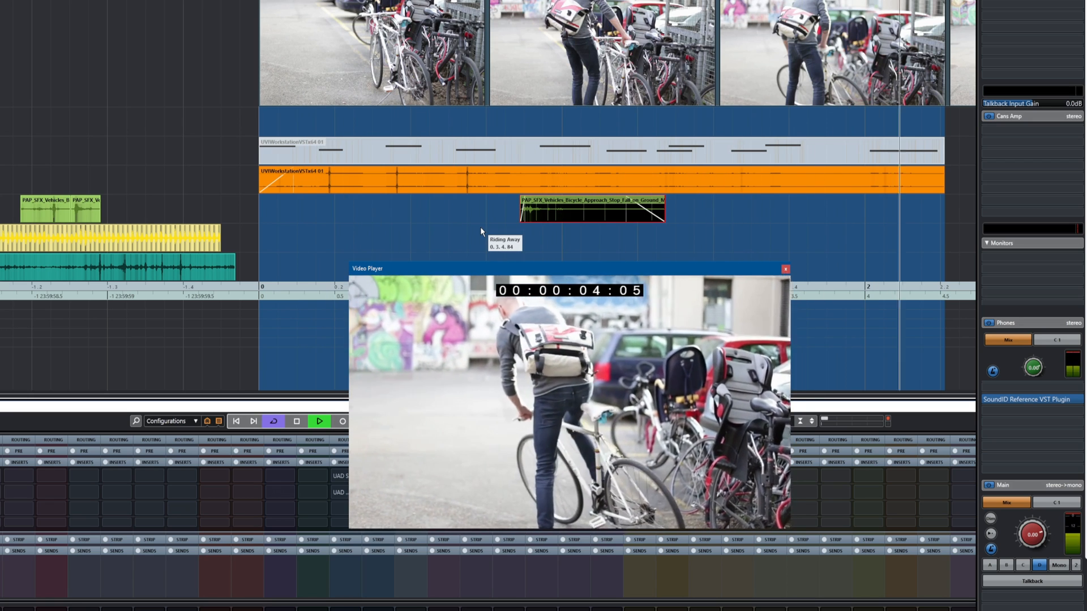
key("space")
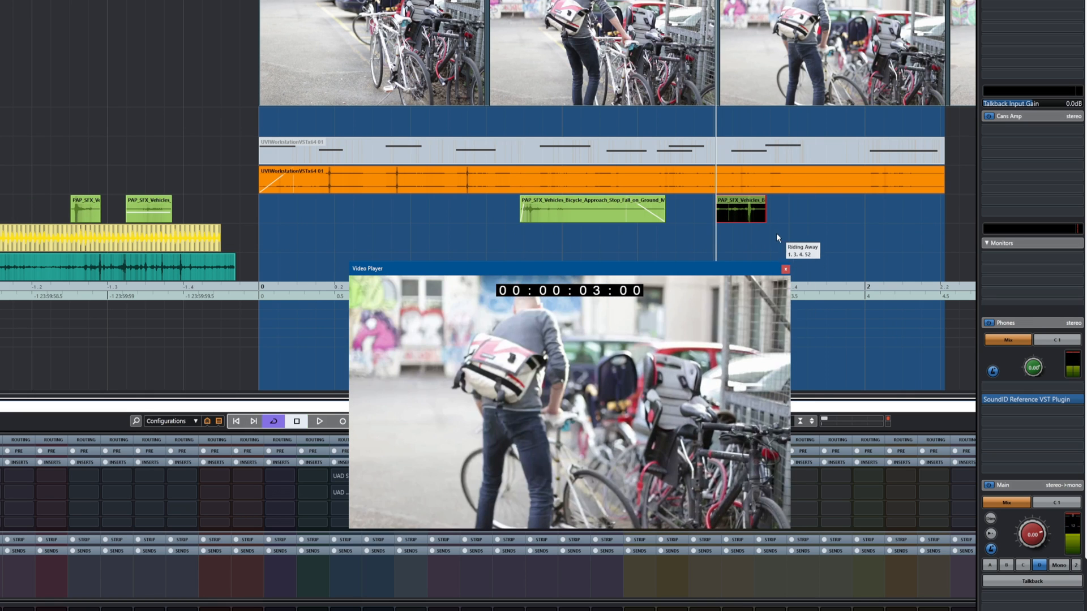
Step: Audition the next short Noises clip, reposition it to start at 00:00:03:20 and play it against the picture
key("space")
key("space")
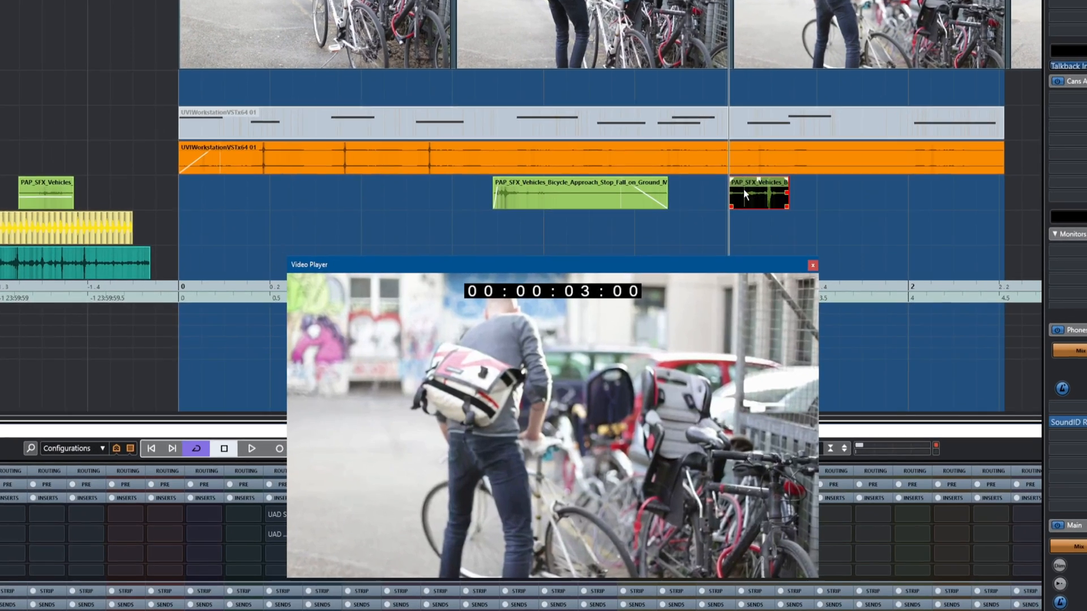
left_click_drag(743, 191, 963, 186)
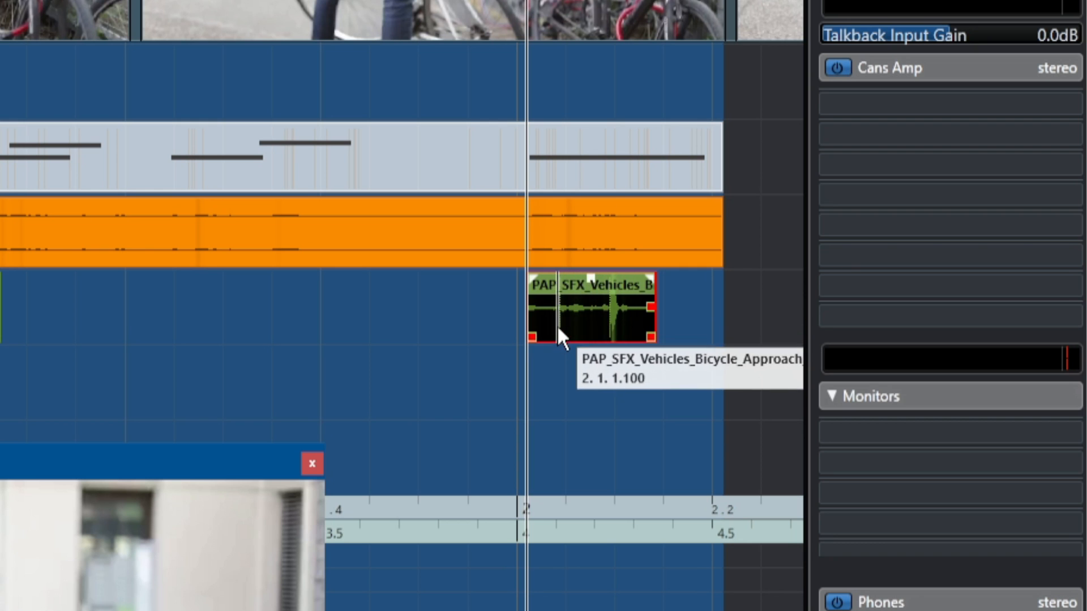
left_click_drag(529, 335, 456, 347)
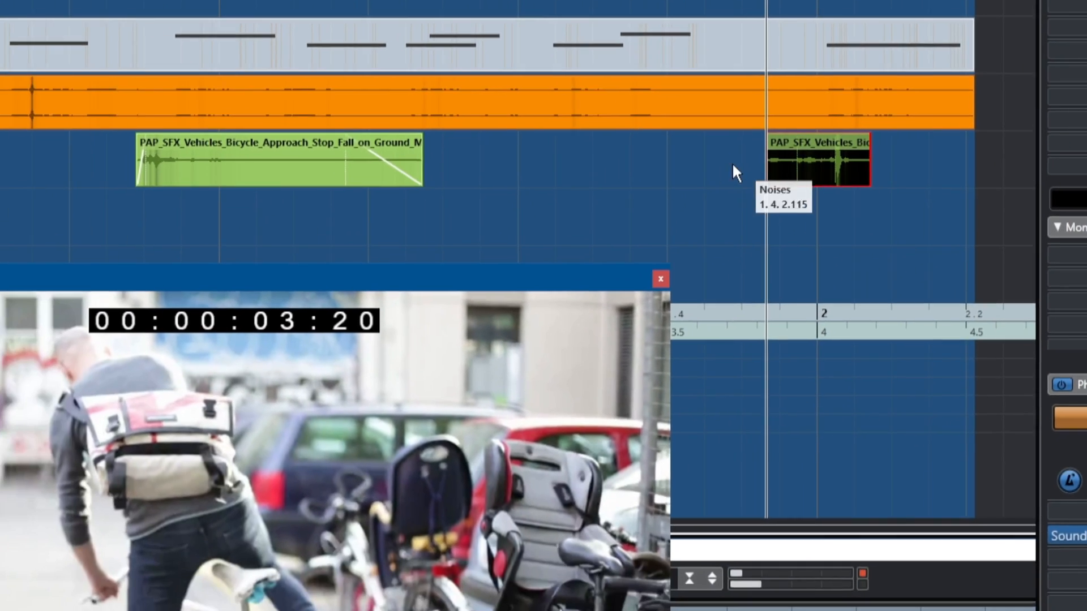
key("space")
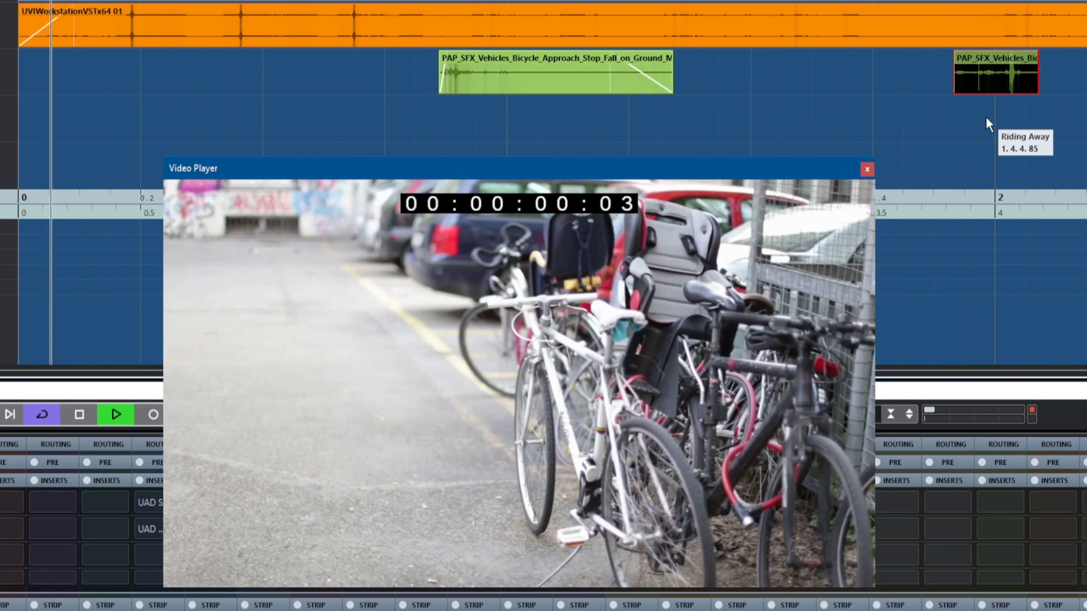
key("space")
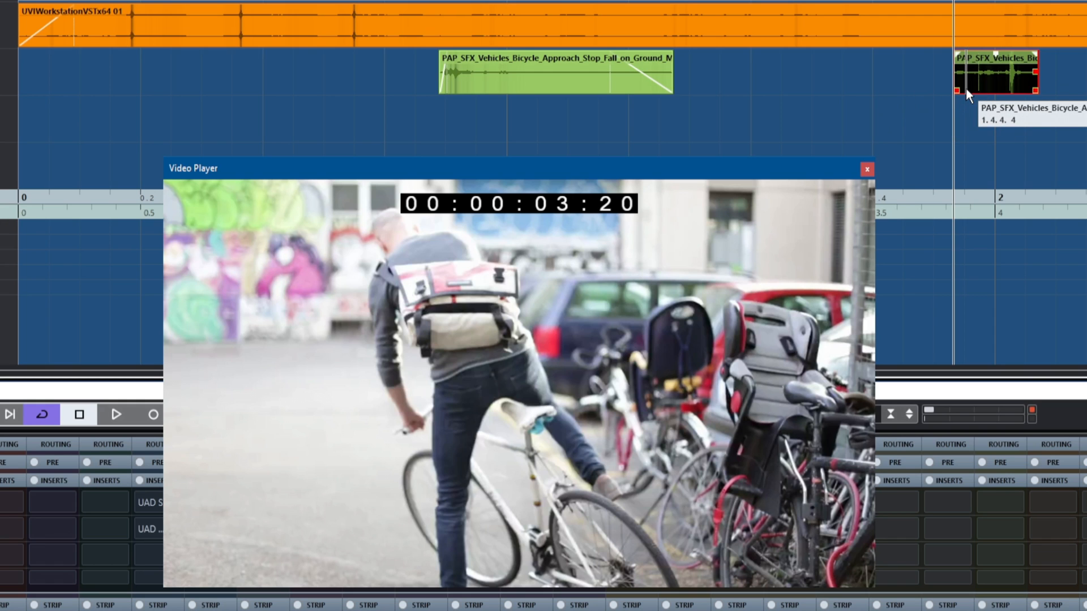
Step: Open the short Noises clip for sample editing and set its snap point just before the loudest transient, around 2.1.1.60
key("F8")
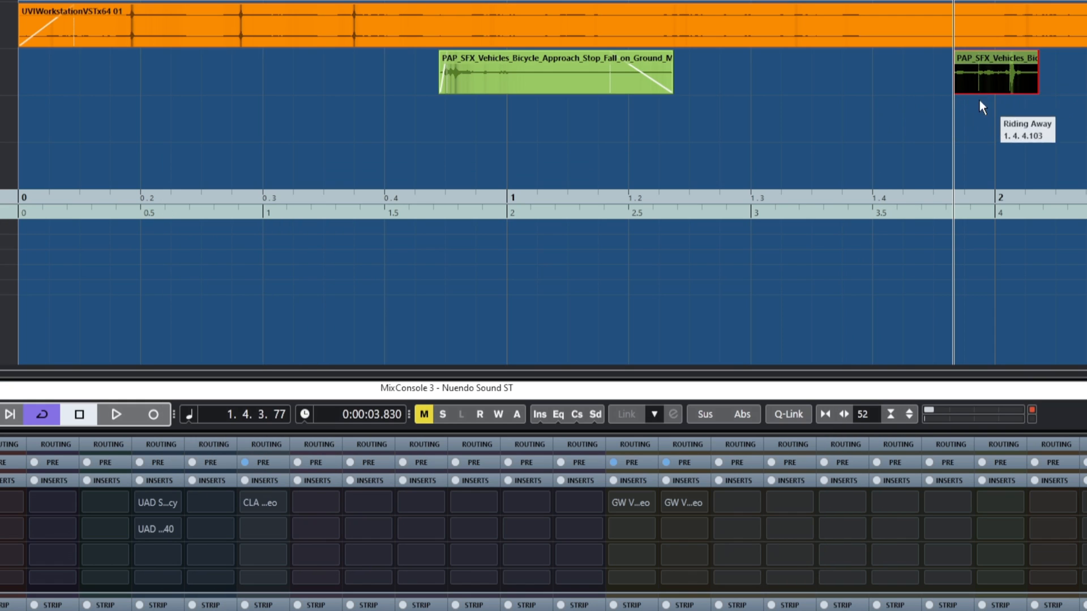
key("F8")
double_click(994, 73)
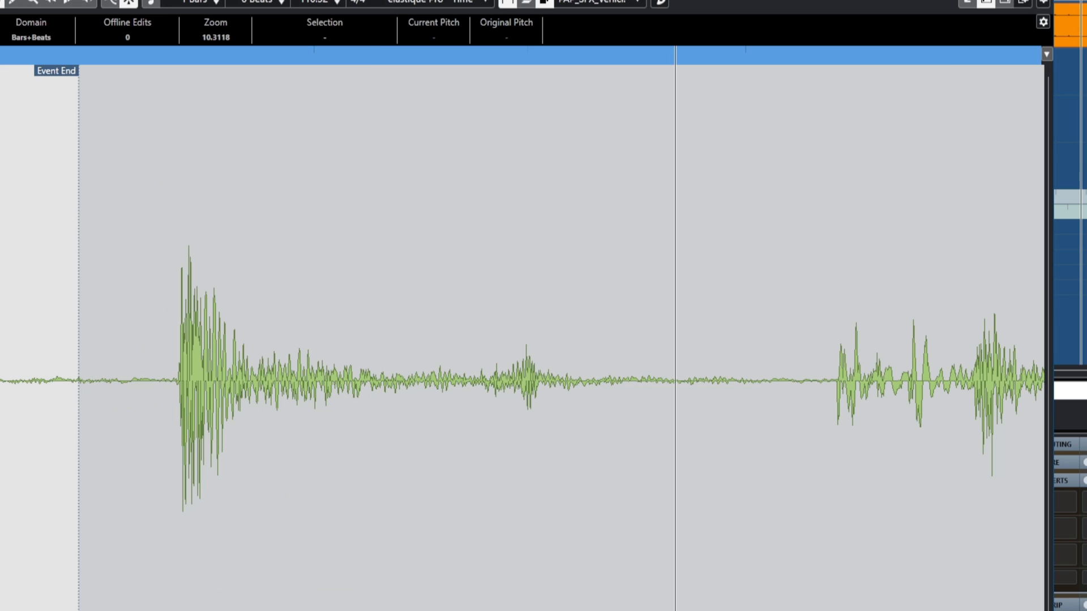
scroll(522, 338, "left", 10)
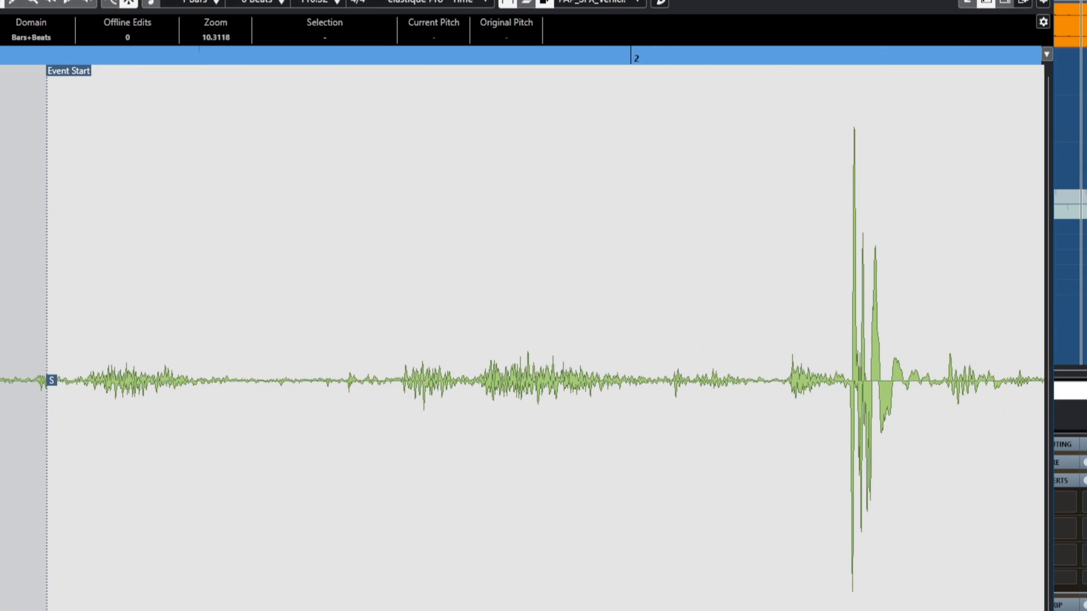
scroll(524, 337, "right", 2)
left_click_drag(13, 381, 815, 380)
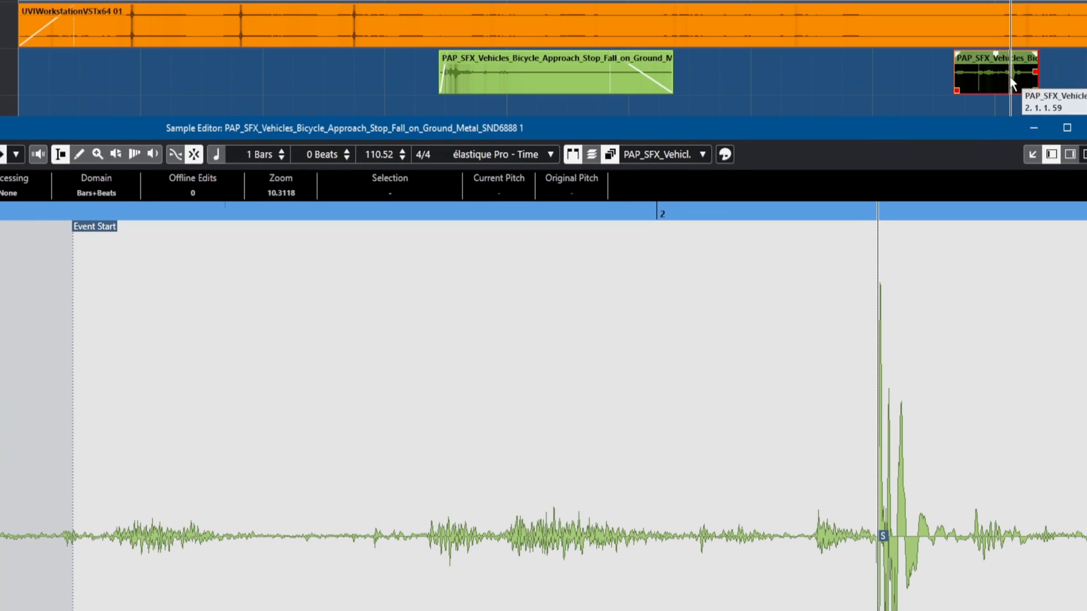
mouse_move(884, 542)
left_mouse_down()
mouse_move(449, 534)
mouse_move(885, 541)
mouse_move(519, 536)
mouse_move(192, 507)
mouse_move(830, 548)
mouse_move(393, 546)
mouse_move(883, 562)
left_mouse_up()
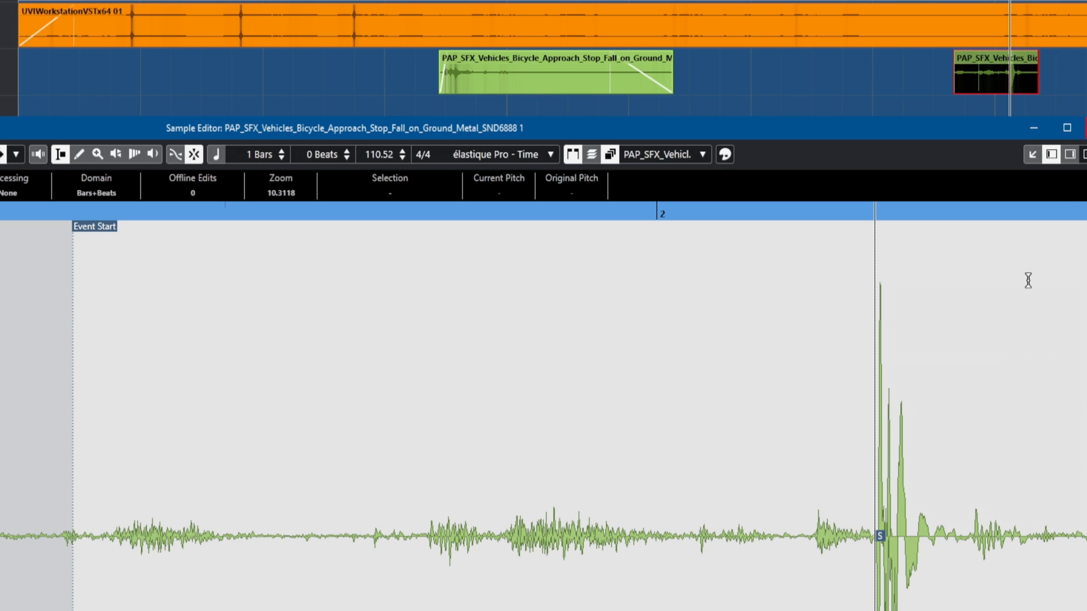
left_click(1086, 128)
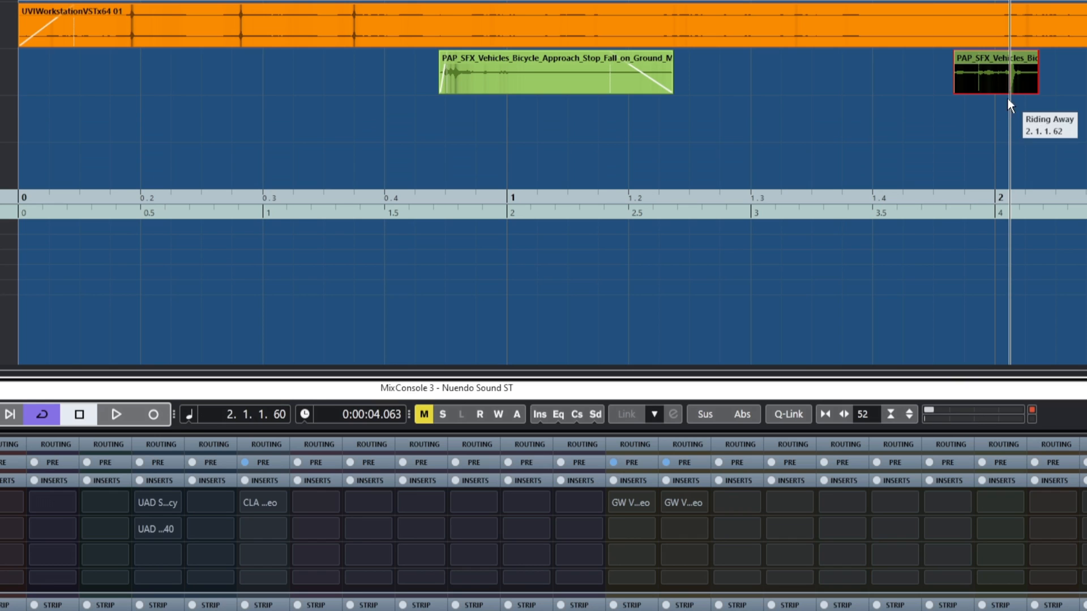
Step: Reposition the short Noises clip by its snap point so the loud transient lands on the picture frame at 00:00:04:05
left_click(985, 81)
left_click_drag(985, 79, 762, 175)
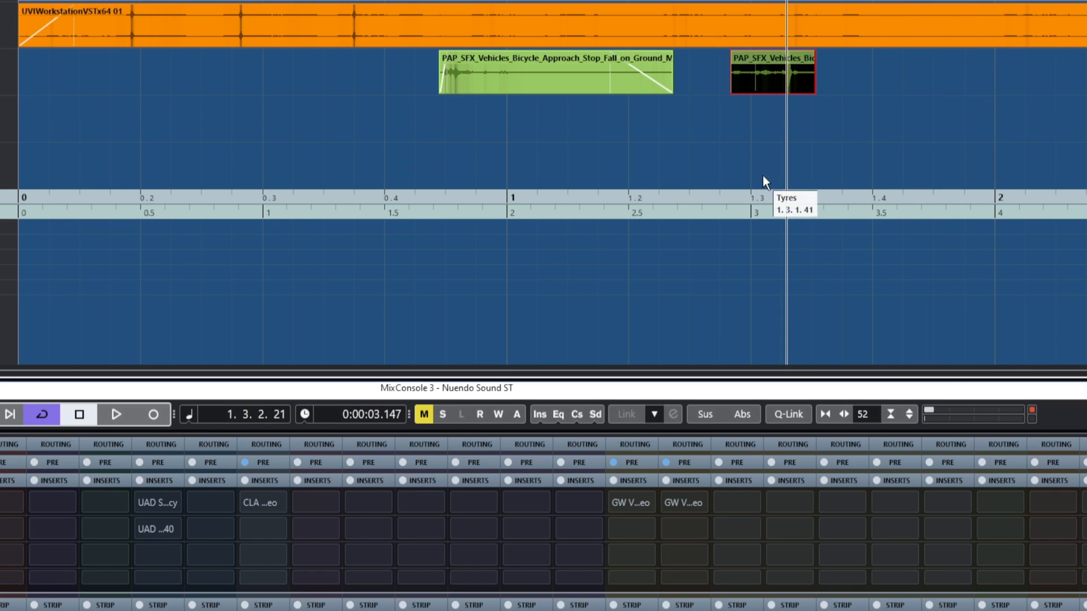
key("F8")
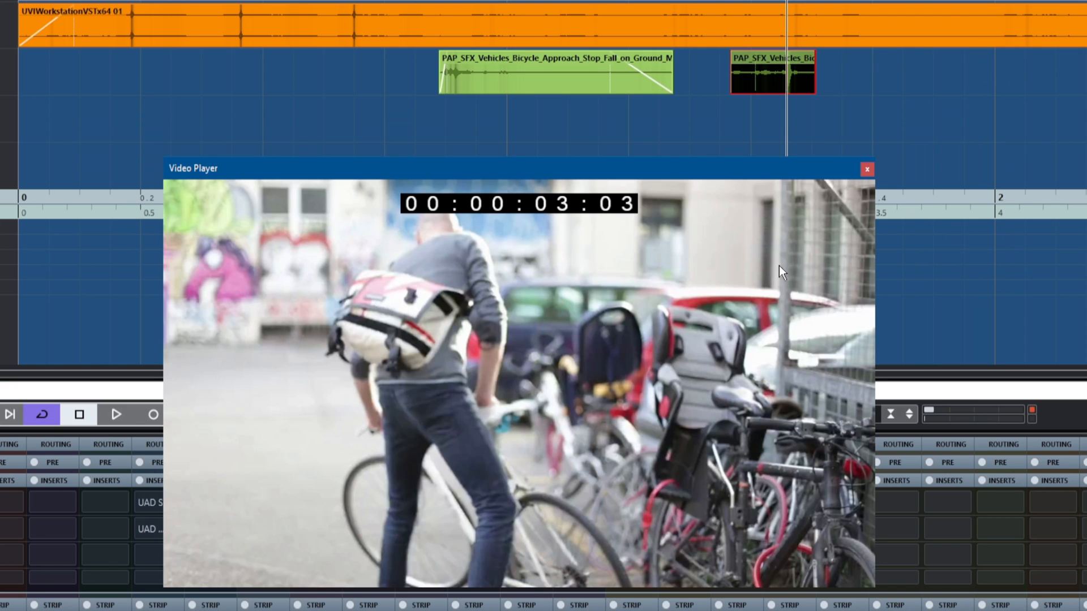
left_click_drag(755, 81, 1017, 91)
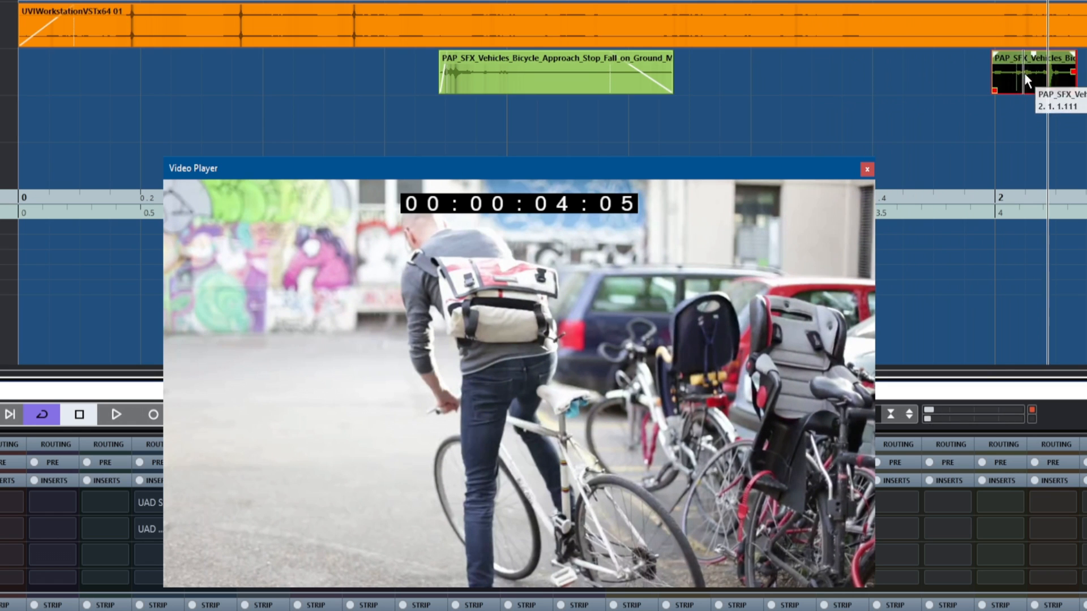
Step: Lower the volume of the short Noises clip at 00:00:04:05 and play the sequence back against the picture
left_click_drag(1035, 55, 1037, 70)
key("space")
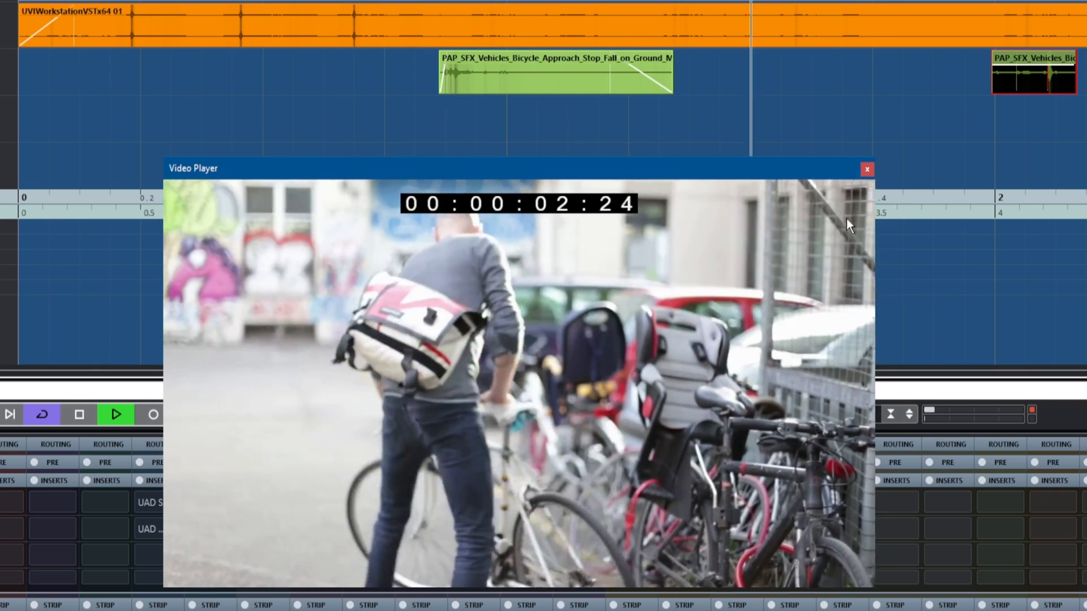
key("space")
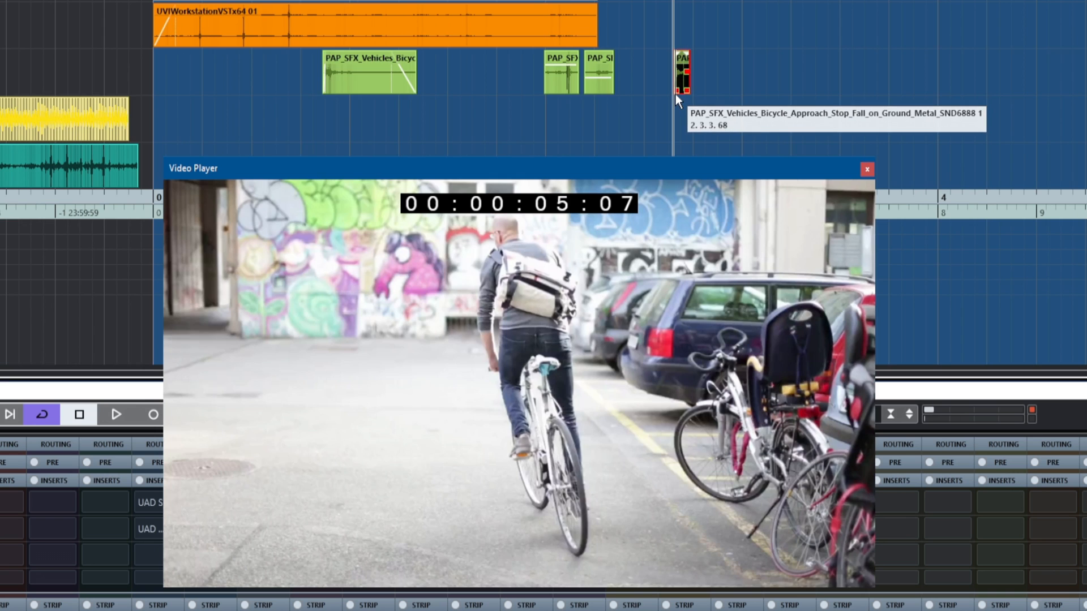
Step: Extend the start of the last short Noises clip back to 00:00:05:06 and lower its clip volume
left_click_drag(674, 93, 670, 90)
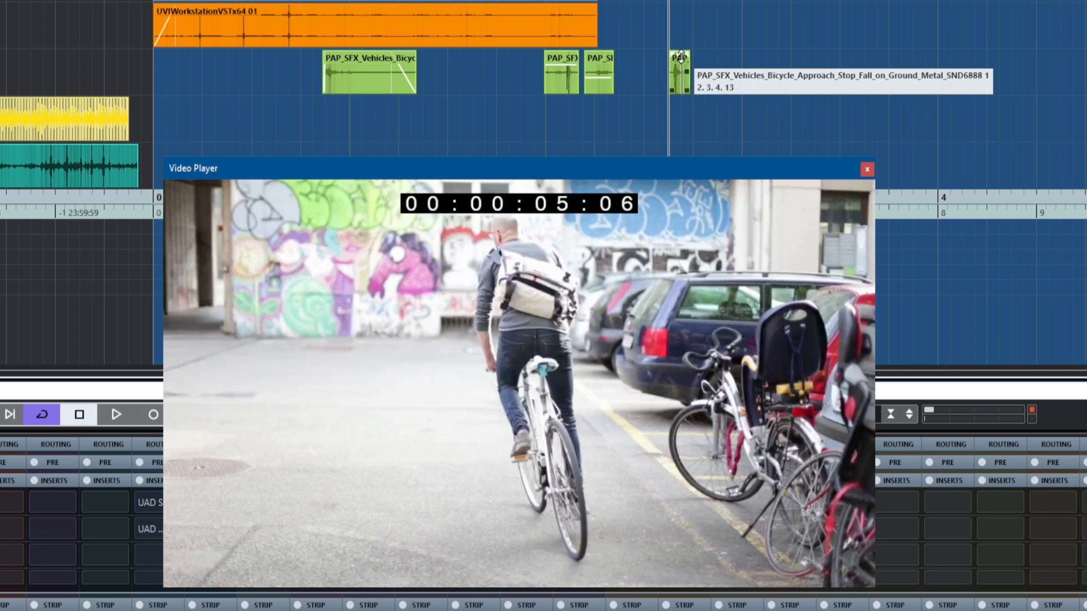
left_click_drag(679, 52, 680, 79)
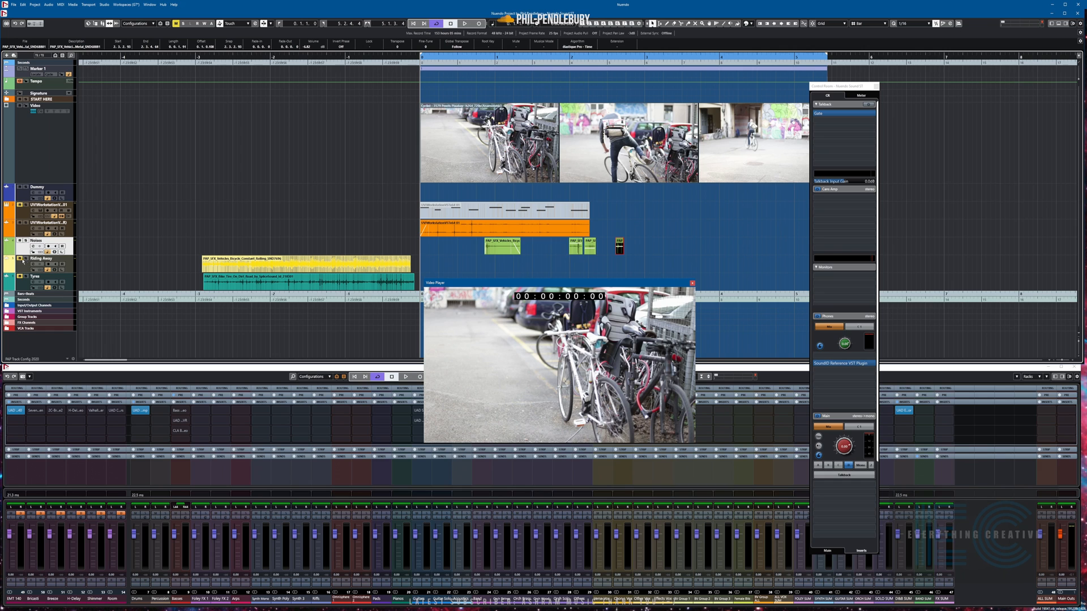
left_click(209, 57)
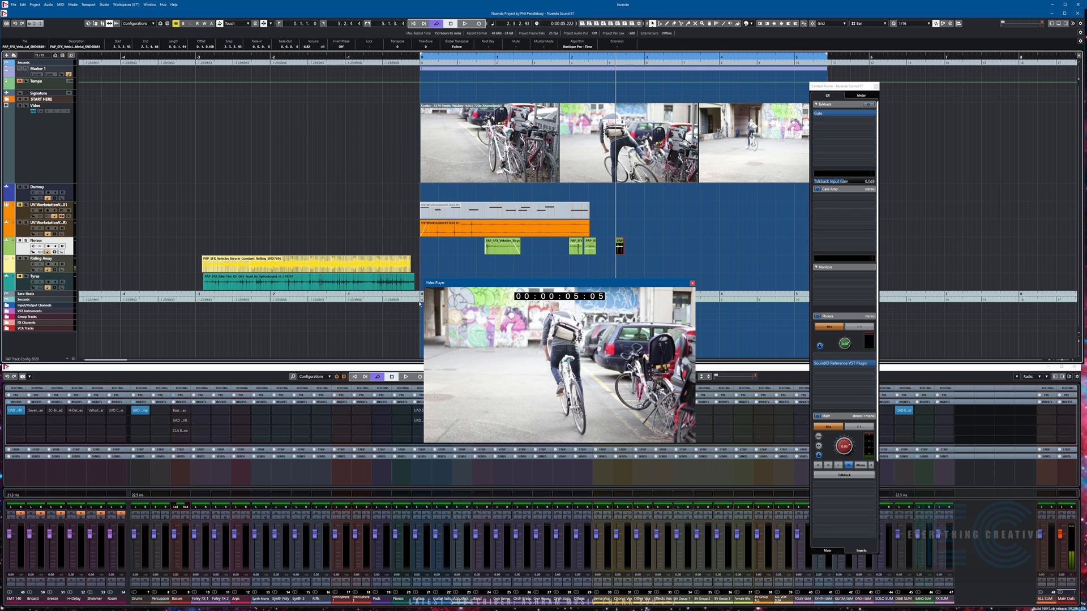
Step: Move the Riding Away clip to start at 00:00:04:20, play it to picture and lower its clip volume
left_click_drag(351, 270, 751, 272)
key("space")
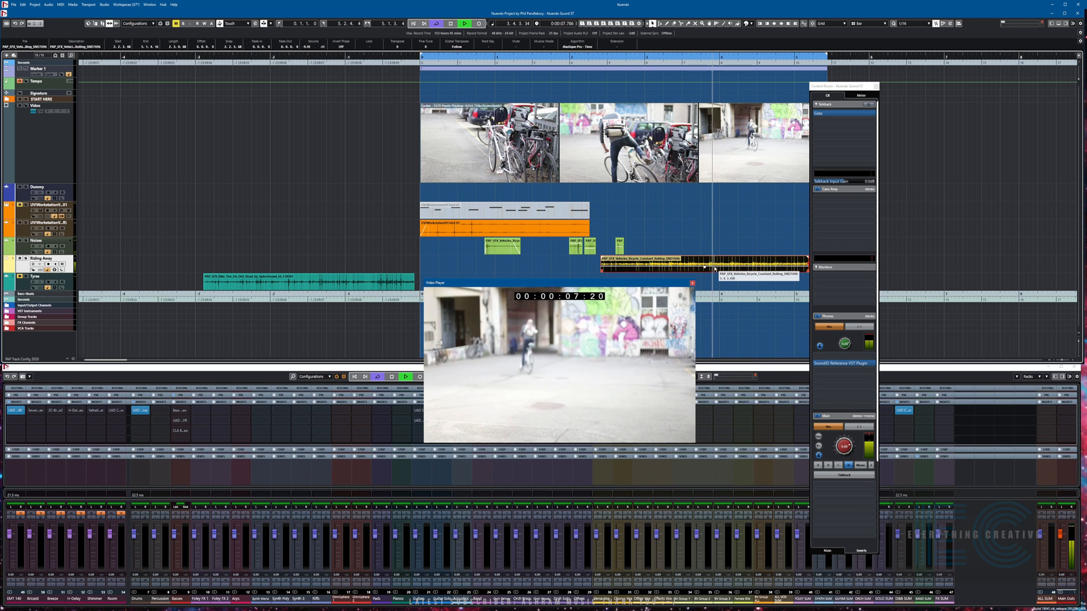
left_click_drag(704, 267, 704, 270)
key("space")
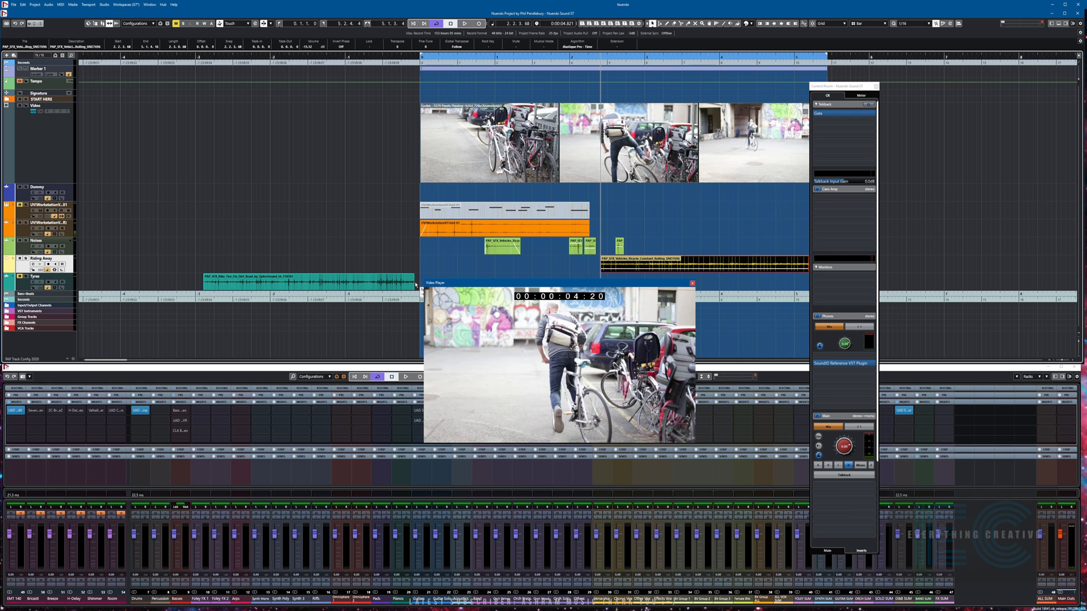
Step: Audition the Tyres clip, move it to start at about 4.6 s beneath the Riding Away clip and lower its volume
key("Home")
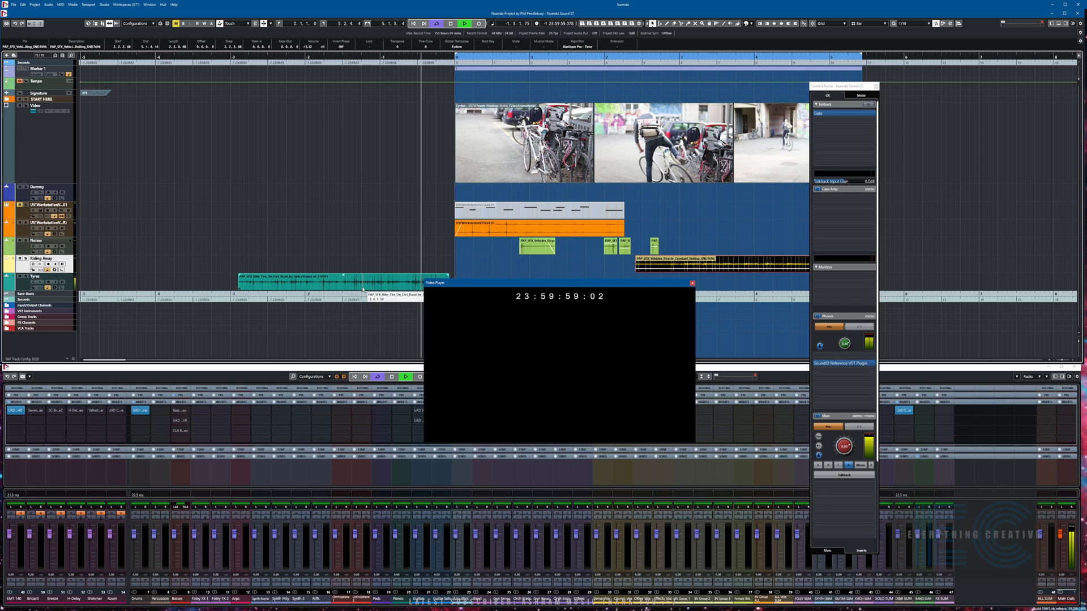
left_click_drag(360, 287, 743, 282)
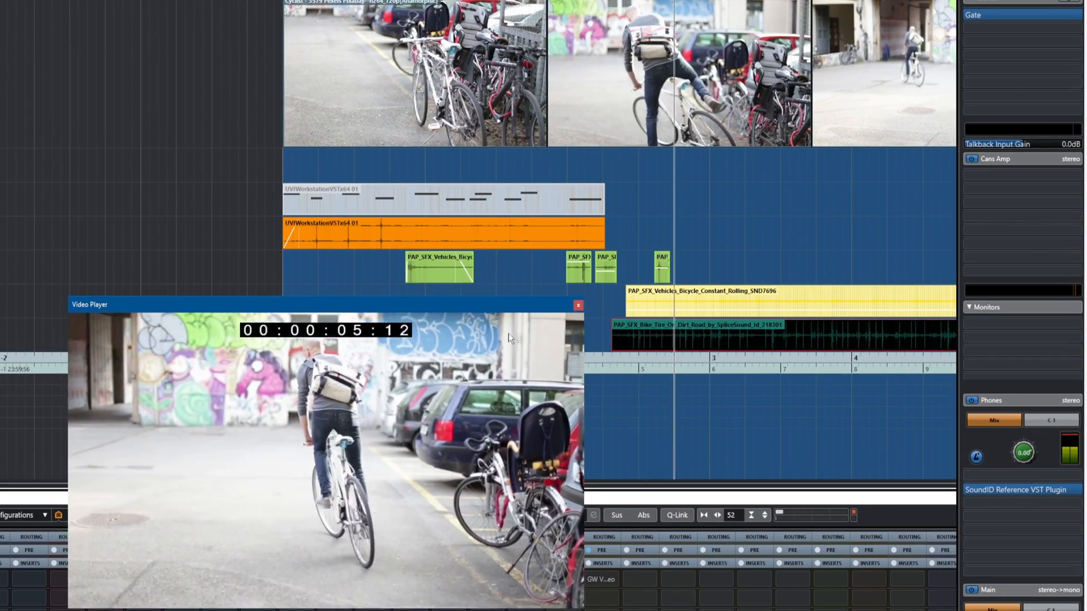
left_click_drag(811, 322, 811, 326)
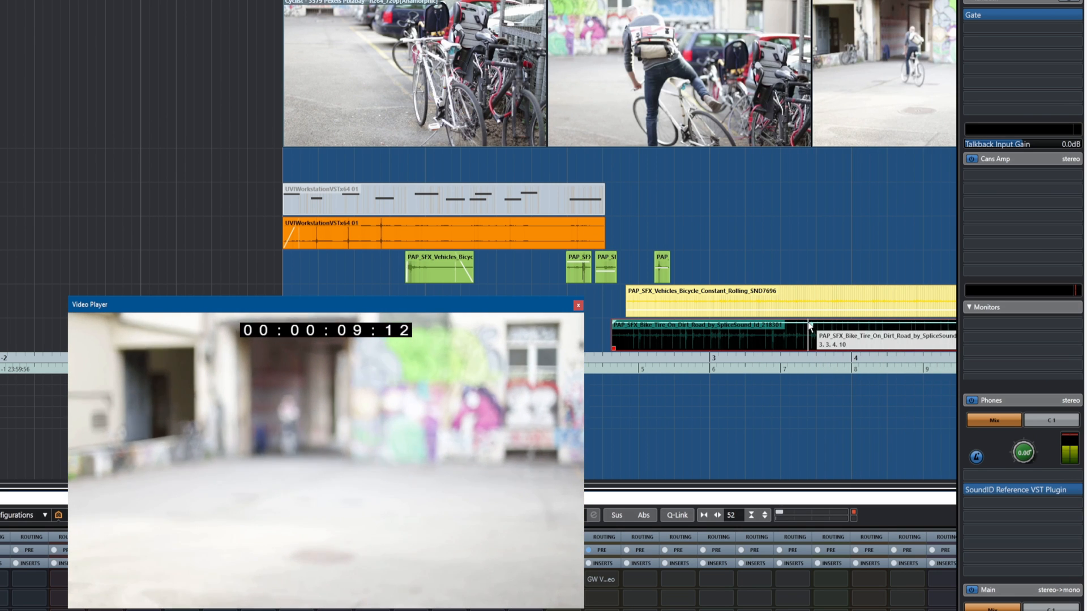
key("space")
key("KP_Subtract")
key("KP_1")
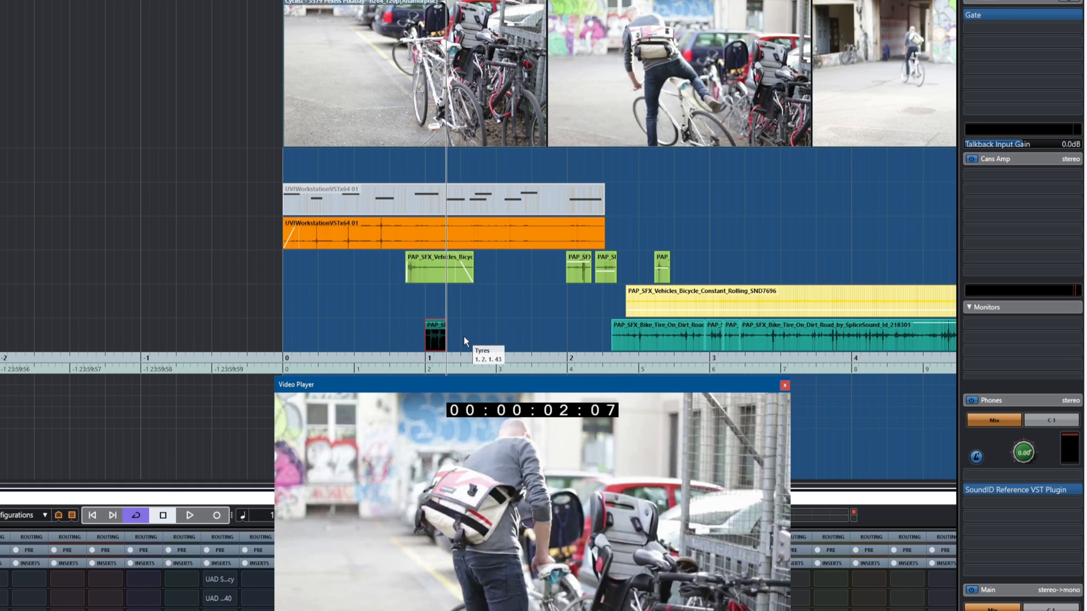
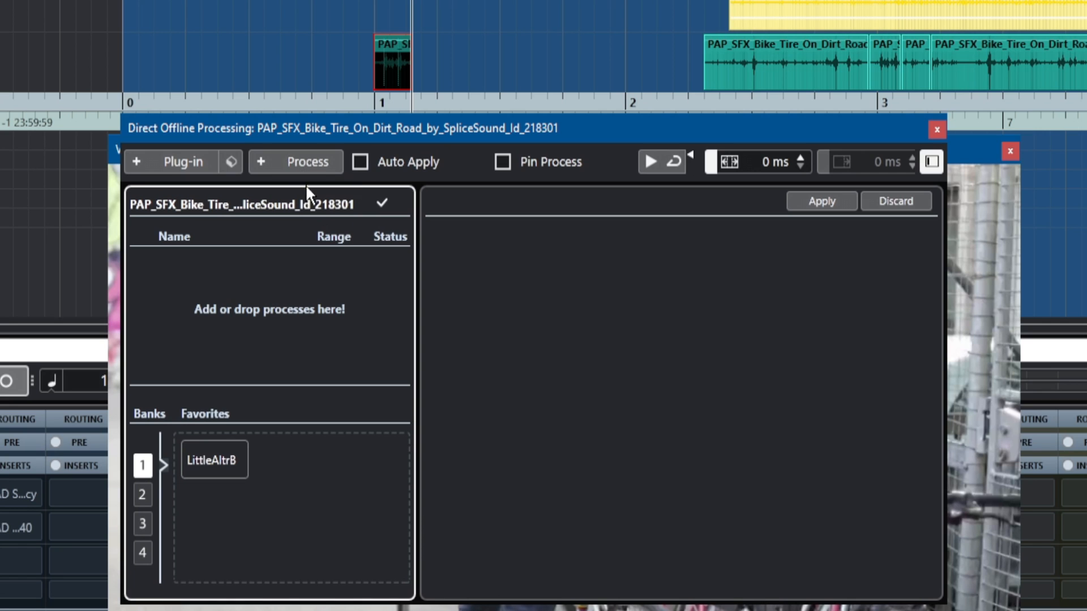
Step: Reverse the short bike tyre clip at bar 1 with Direct Offline Processing and check the favorites in banks 1 and 2
left_click(262, 163)
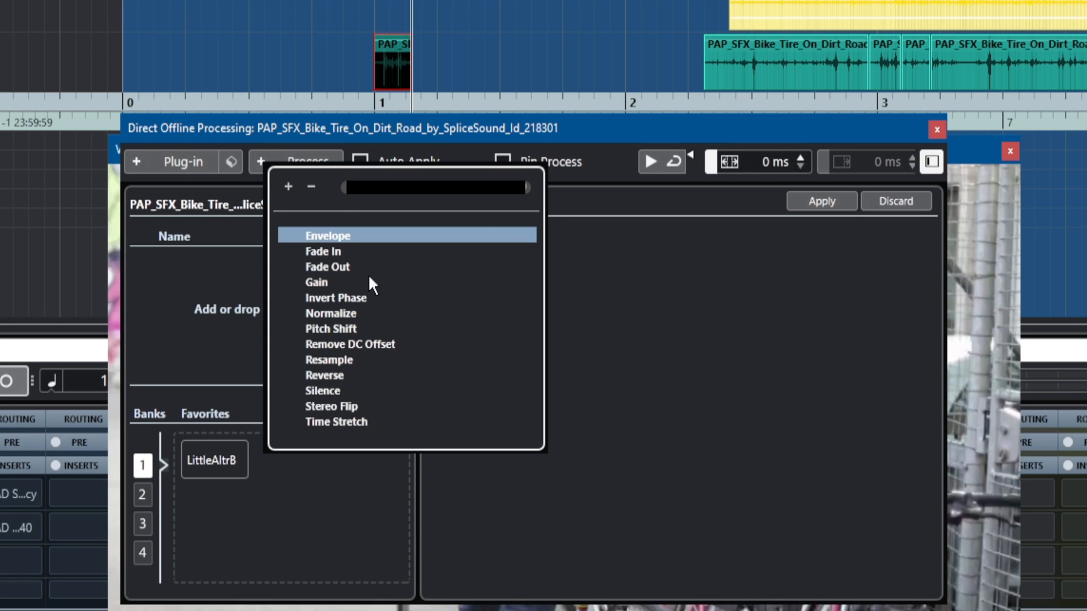
left_click(338, 375)
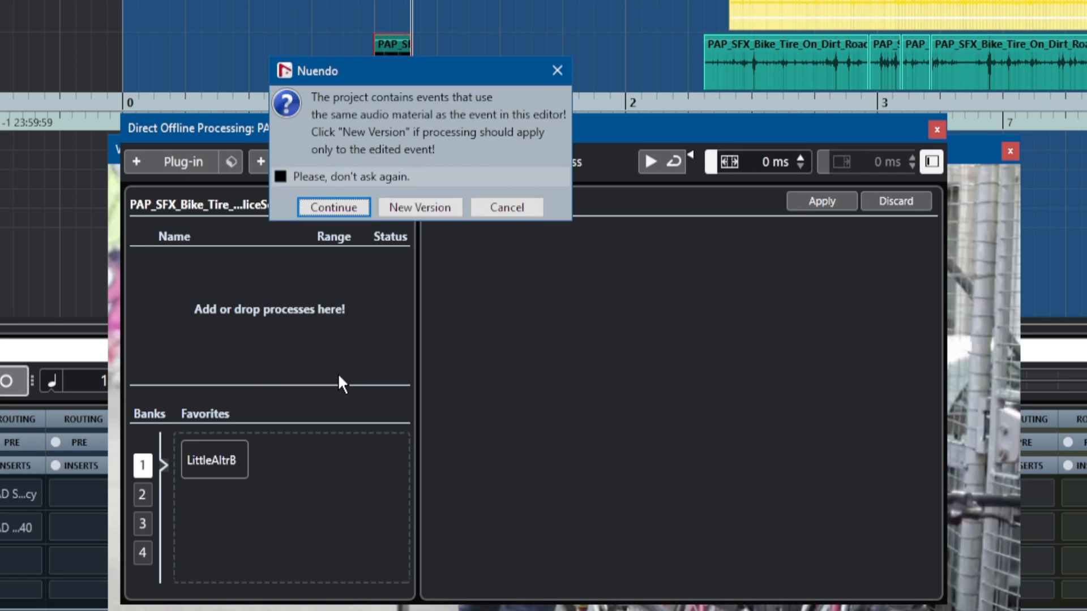
key("Return")
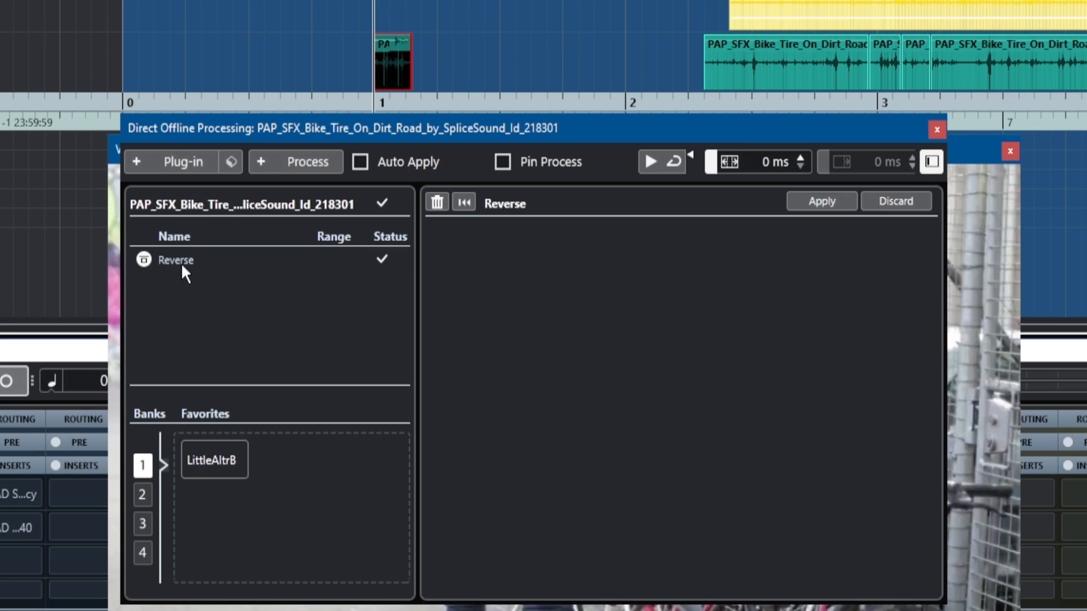
left_click(143, 499)
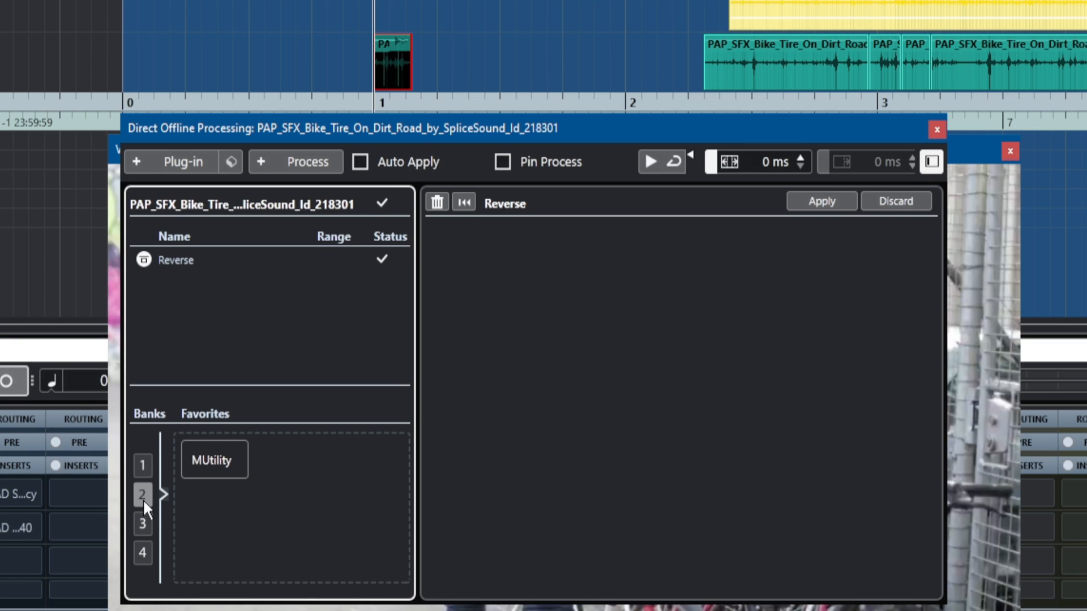
left_click(143, 469)
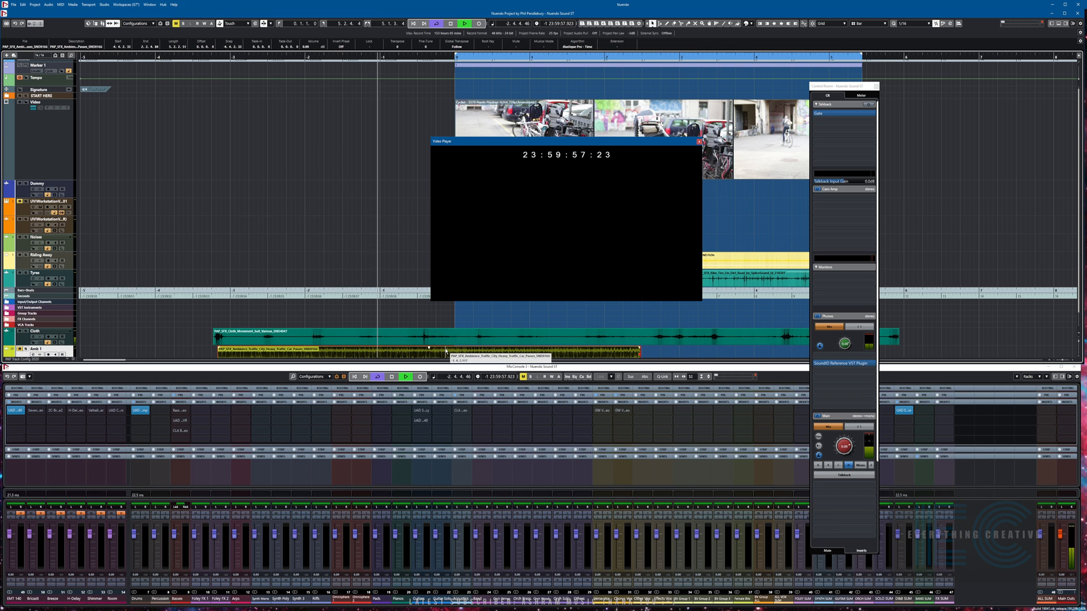
Step: Stop playback and split the Cloth_Movement_Suit clip on the Cloth track into short pieces around each individual rustle
key("space")
right_click(406, 318)
left_click(439, 319)
left_click(262, 341)
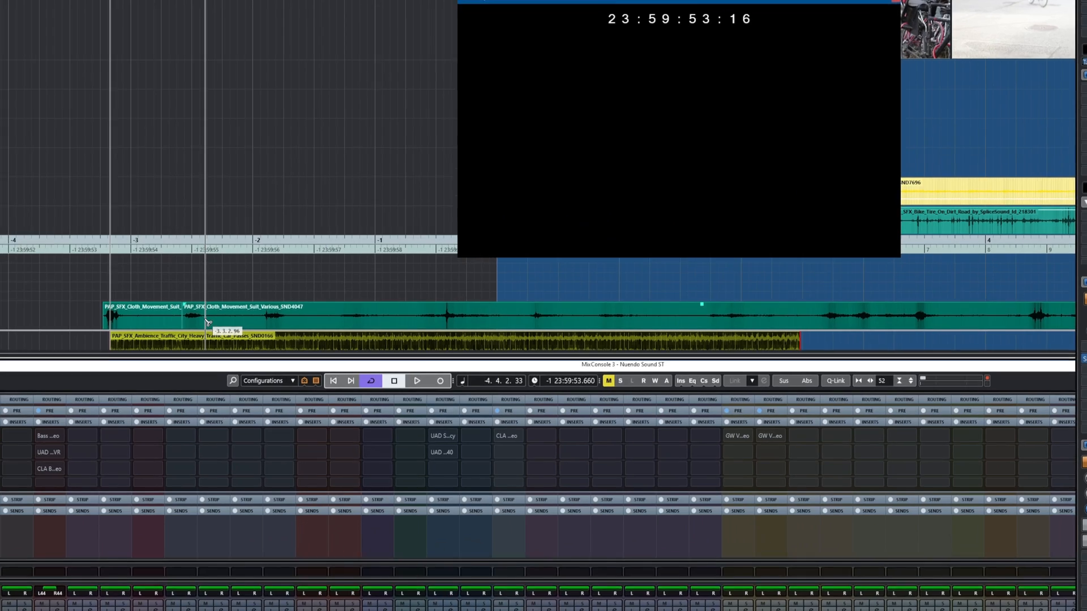
left_click(276, 341)
left_click(221, 305)
left_click(253, 305)
left_click(321, 305)
left_click(381, 304)
left_click(429, 304)
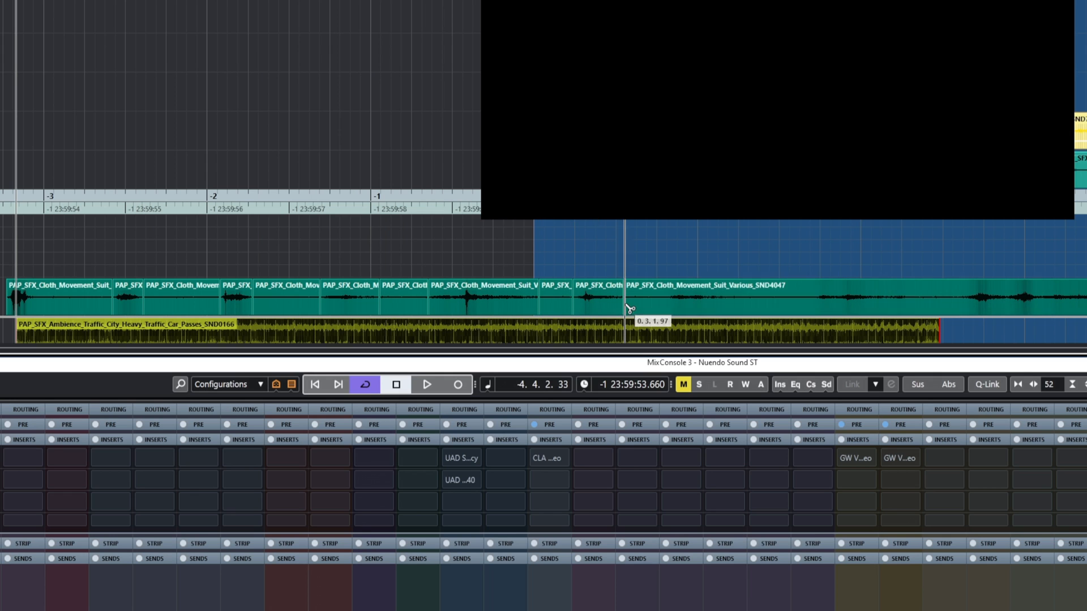
left_click(726, 306)
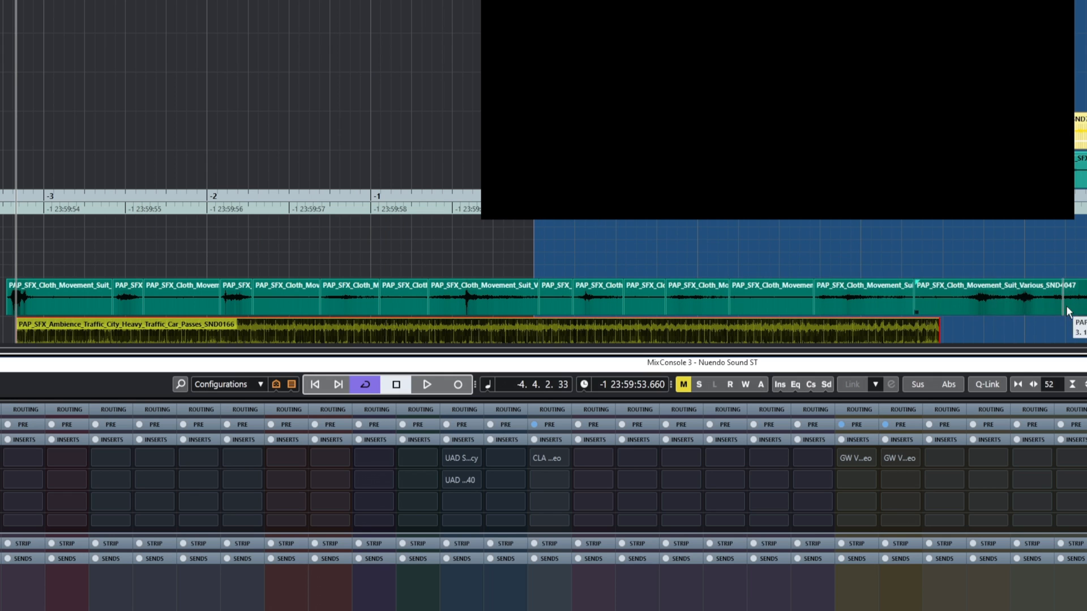
Step: Delete the long remainder and the quiet in-between pieces on the Cloth track, keeping only the cloth rustles
left_click(1048, 310)
key("Delete")
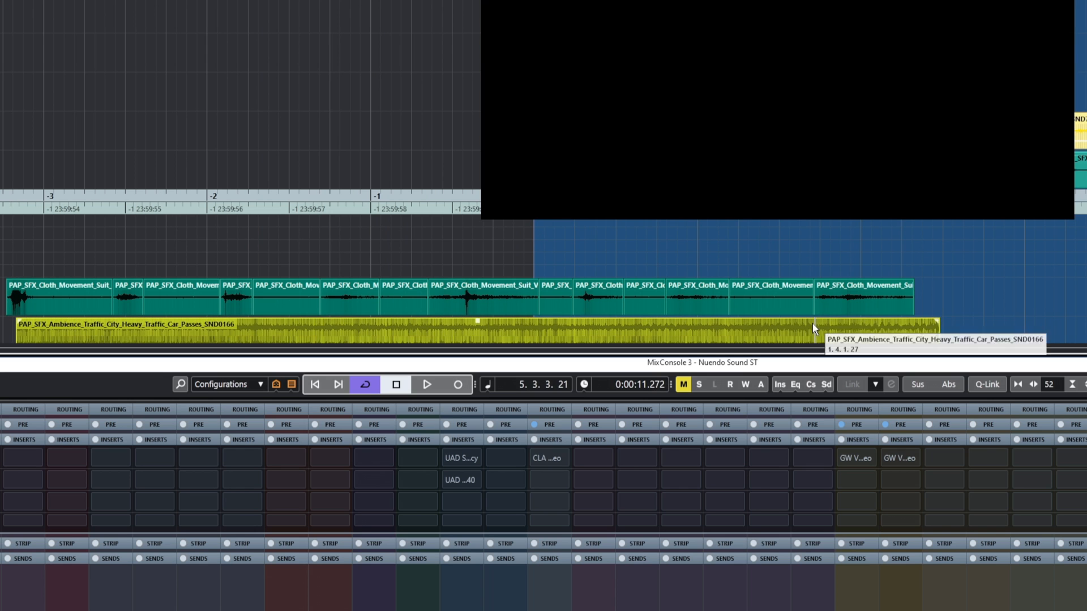
left_click(770, 296)
key("Delete")
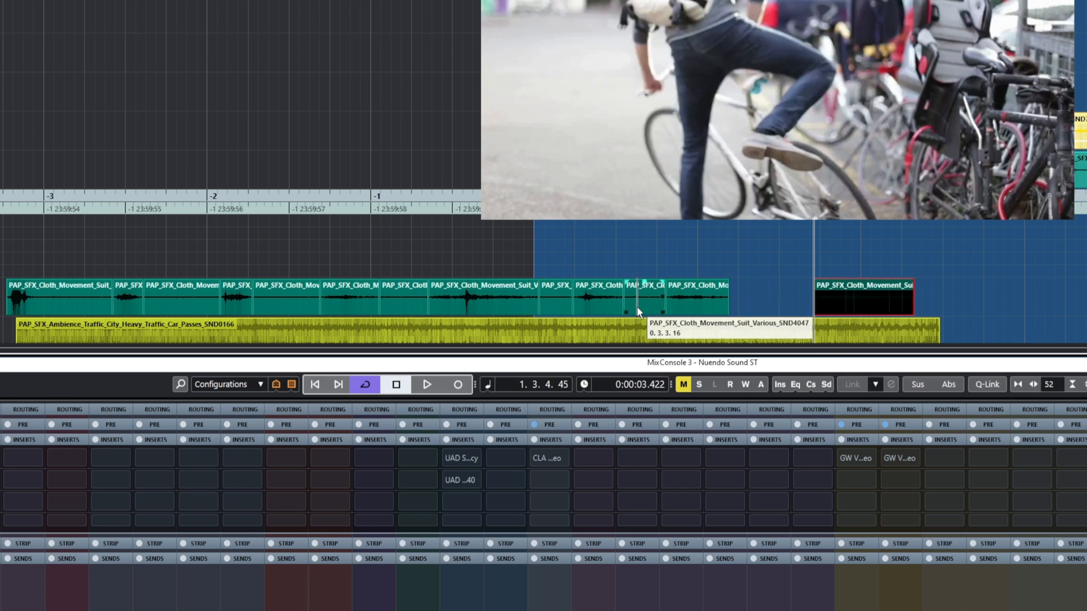
left_click(637, 307)
key("Delete")
left_click(552, 302)
key("Delete")
left_click(401, 297)
key("Delete")
left_click(281, 299)
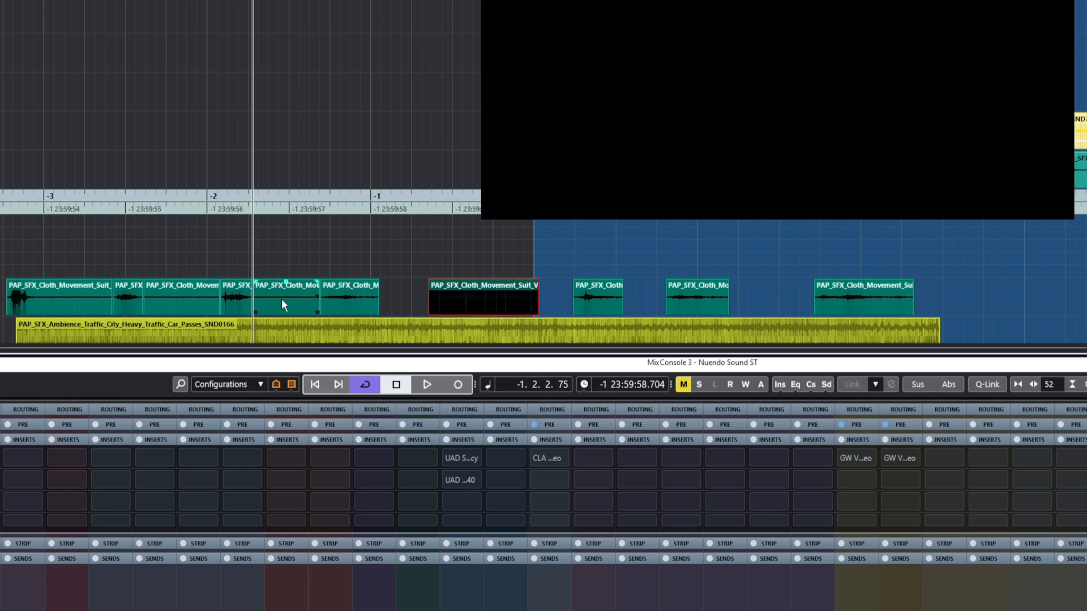
key("Delete")
left_click(178, 301)
key("Delete")
Step: Move the remaining cloth rustle clips earlier so they sit close together after the first one on the Cloth track
left_click(61, 303)
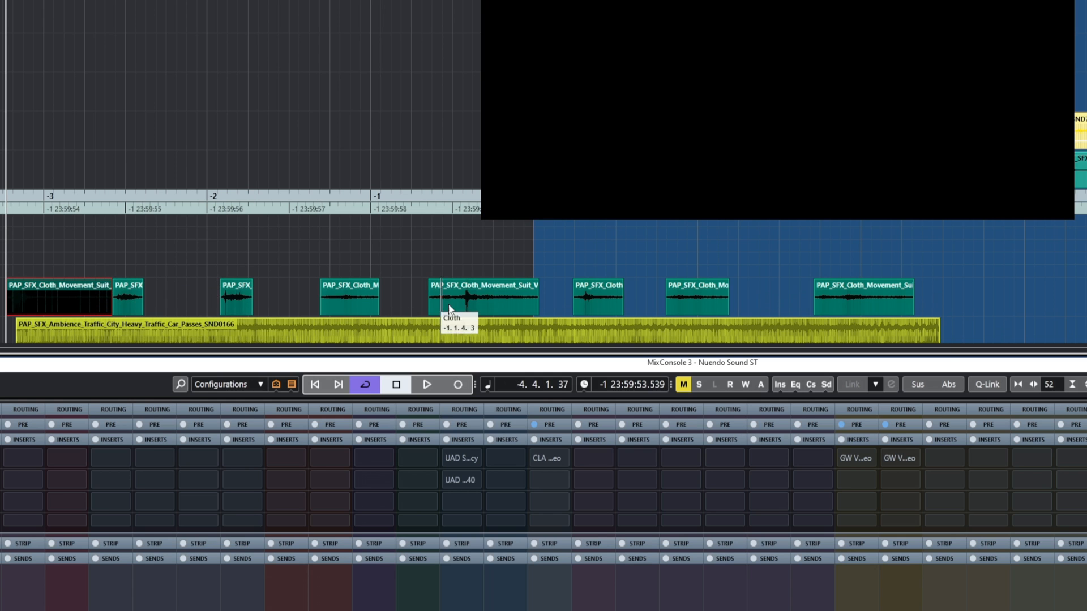
left_click_drag(240, 299, 170, 303)
left_click(351, 309)
left_click_drag(351, 309, 227, 305)
left_click_drag(456, 303, 286, 310)
left_click_drag(595, 304, 403, 308)
left_click_drag(693, 302, 464, 304)
left_click_drag(814, 311, 506, 310)
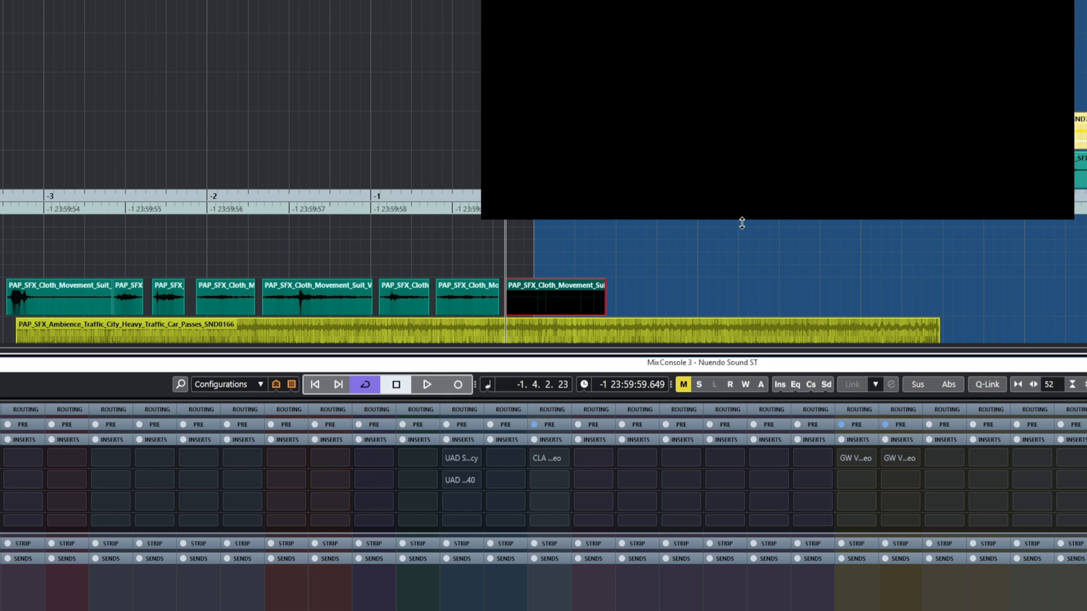
Step: Audition the cloth clips and place two of them at about 3.1 s and 4.9 s to match the cyclist's movements
key("Home")
key("space")
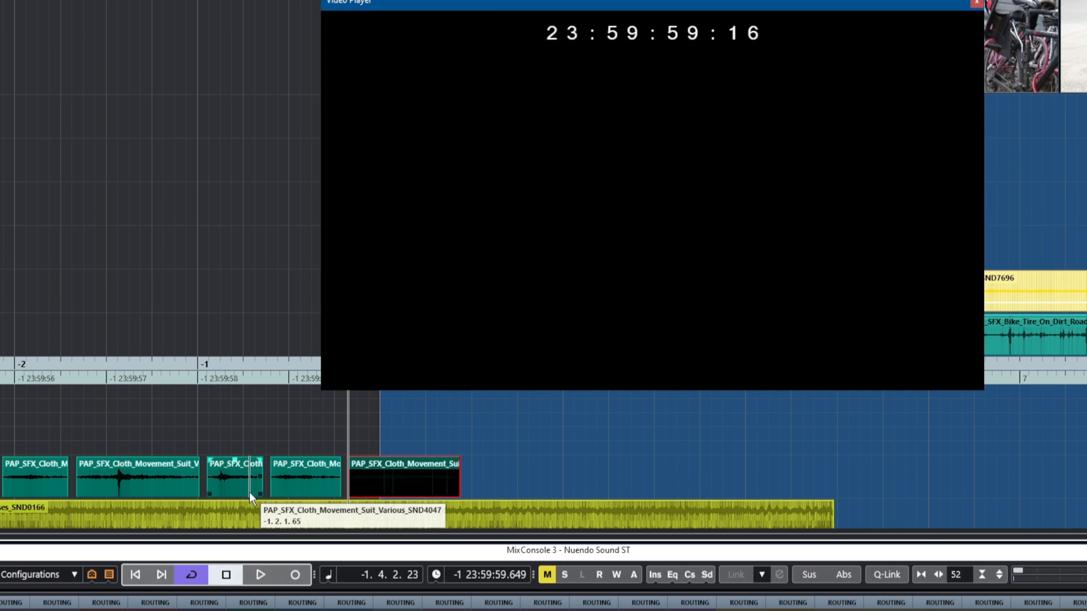
key("KP_Subtract")
key("space")
key("space")
left_click_drag(297, 487, 695, 481)
left_click_drag(430, 485, 338, 484)
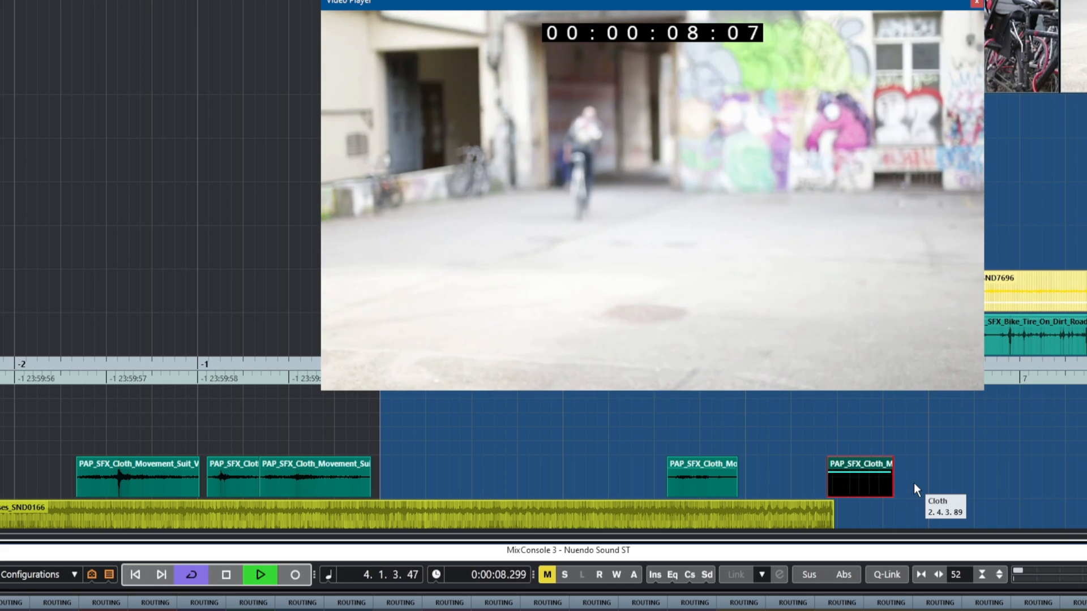
key("space")
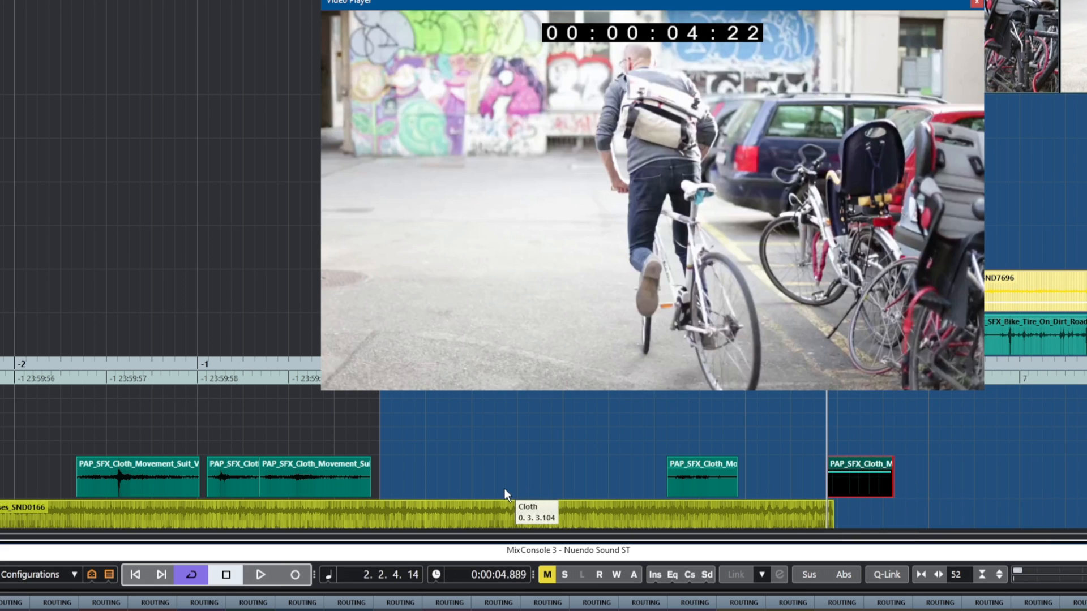
Step: Move the city traffic ambience clip to start at the beginning of the video, play it and bring up the MixConsole
left_click(293, 467)
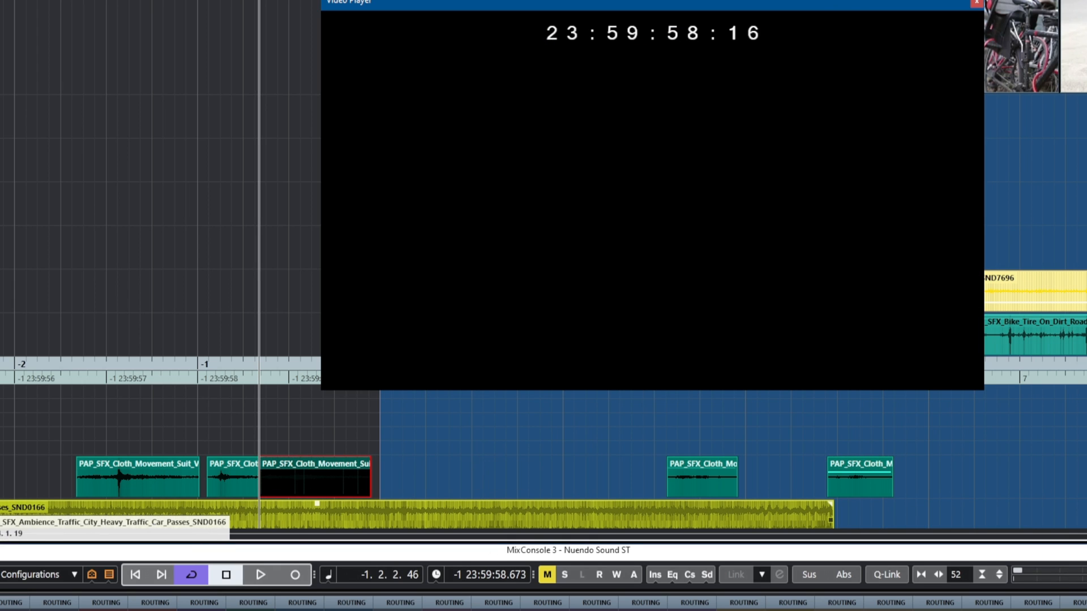
left_click_drag(43, 504, 624, 485)
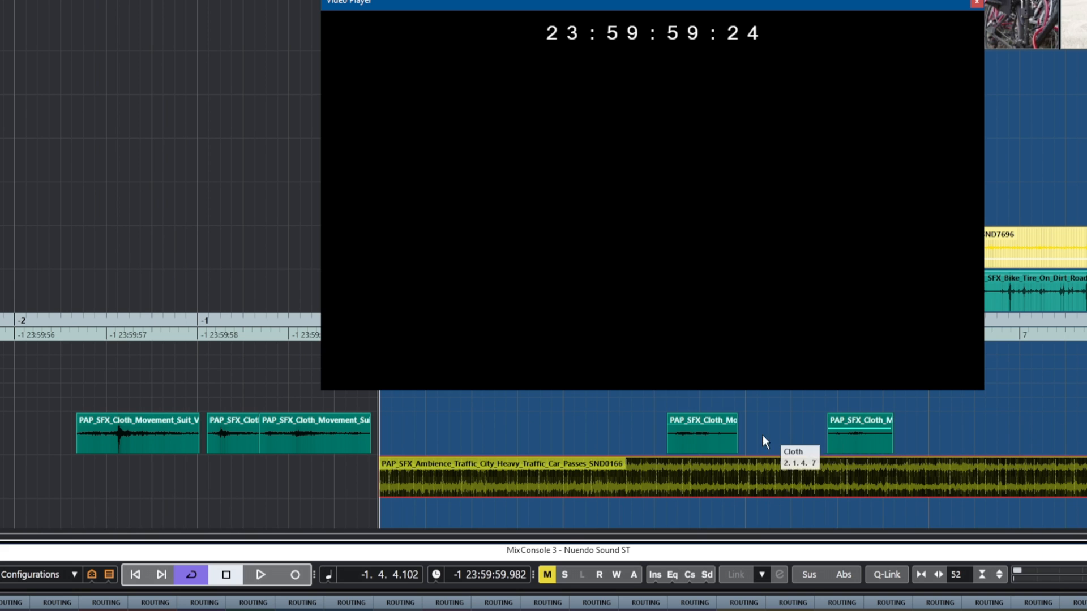
key("space")
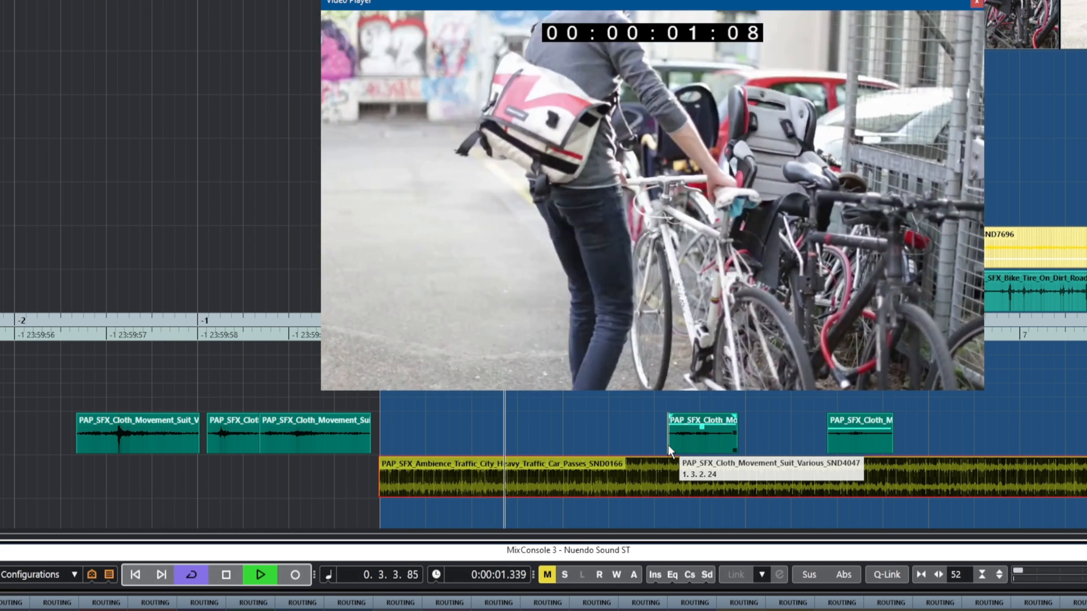
key("space")
key("F3")
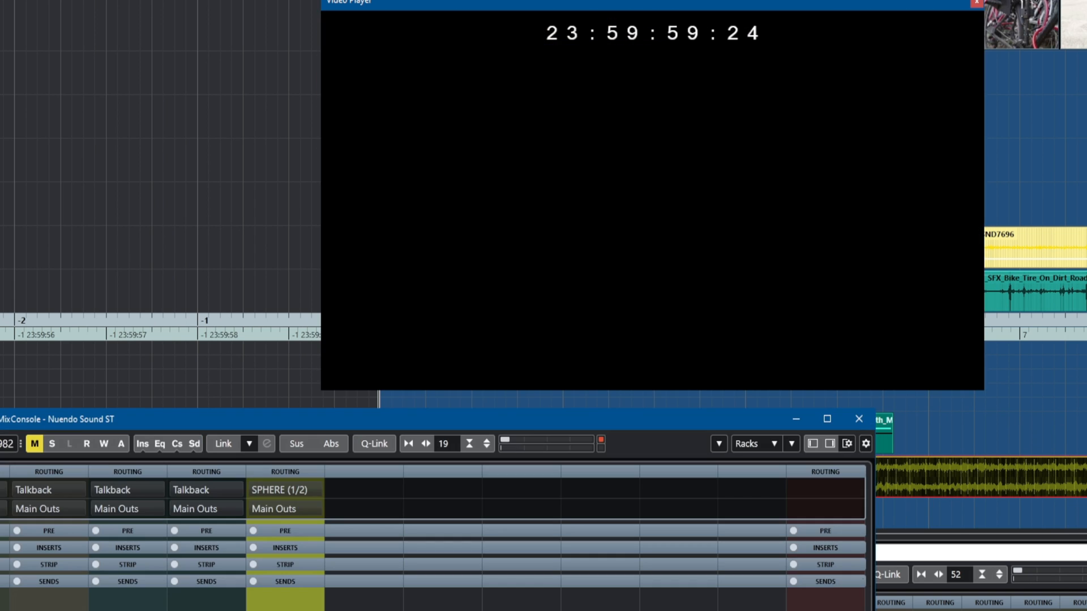
key("F3")
Step: Lower the traffic ambience clip's volume, add a short fade-in at its start and play the sequence back
left_click_drag(895, 460, 895, 493)
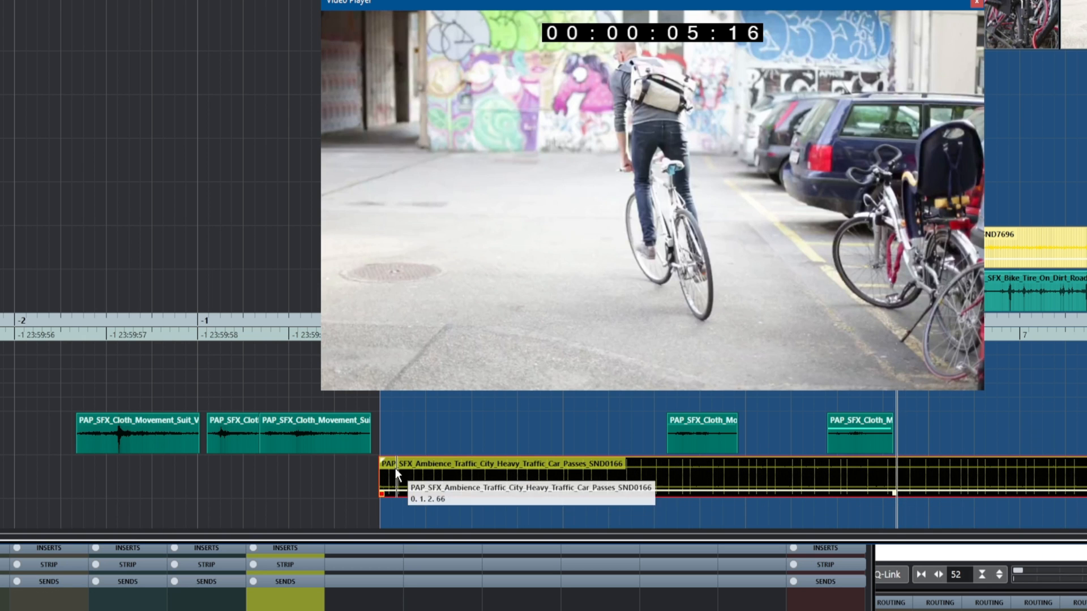
left_click_drag(382, 459, 422, 459)
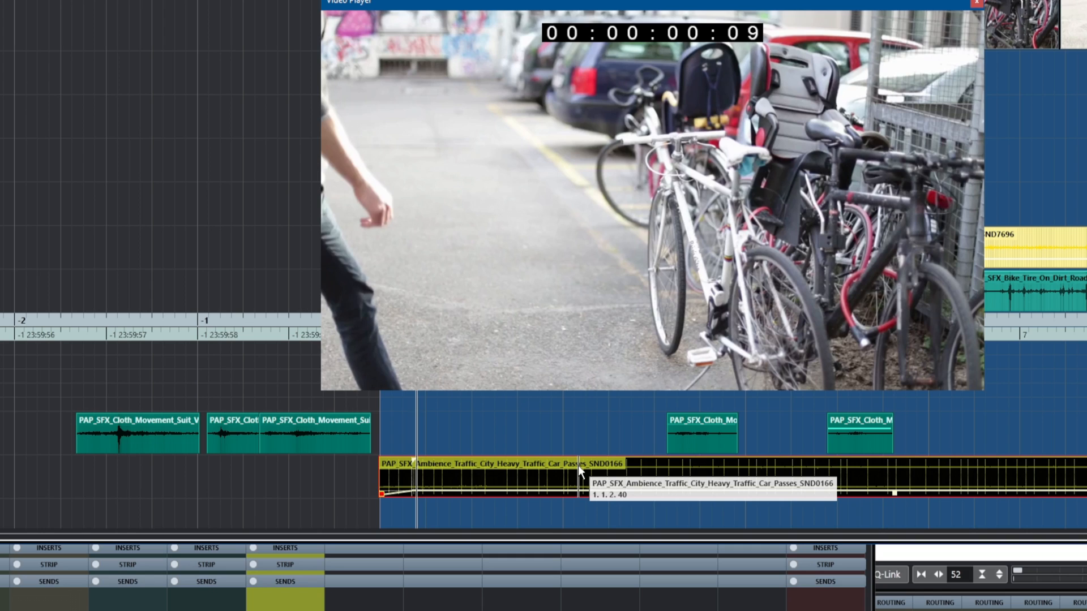
key("space")
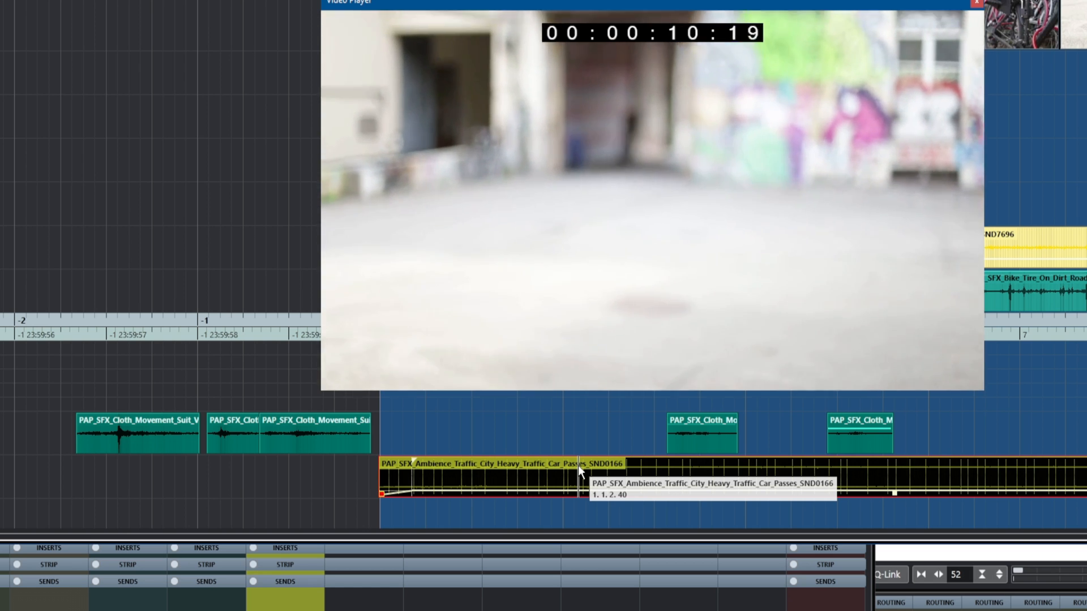
key("space")
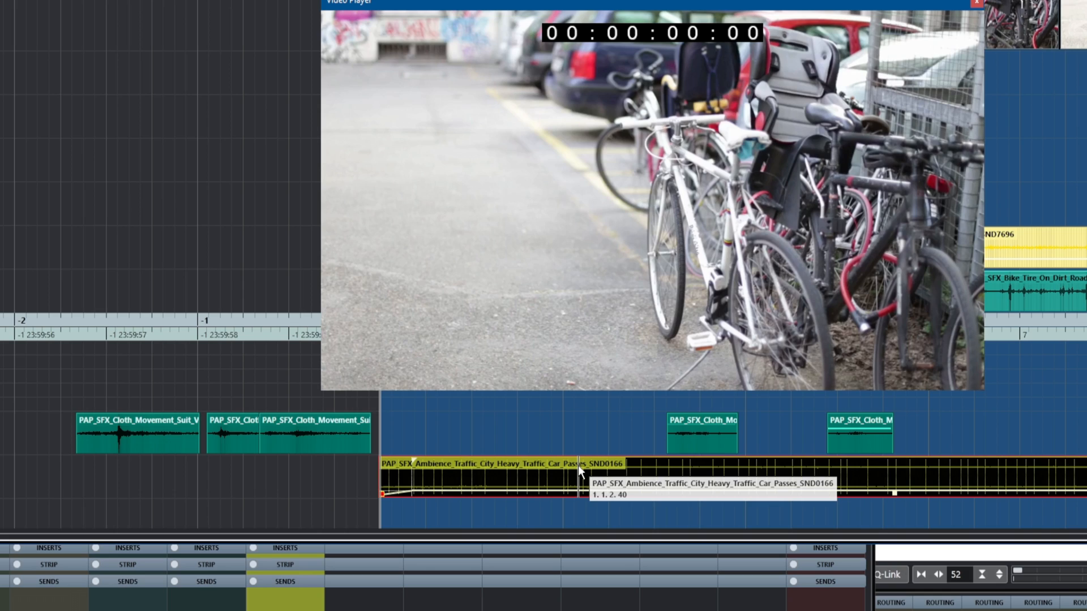
Step: Nudge the first placed cloth clip slightly earlier to start at 00:00:03:01 and check it against the picture
key("space")
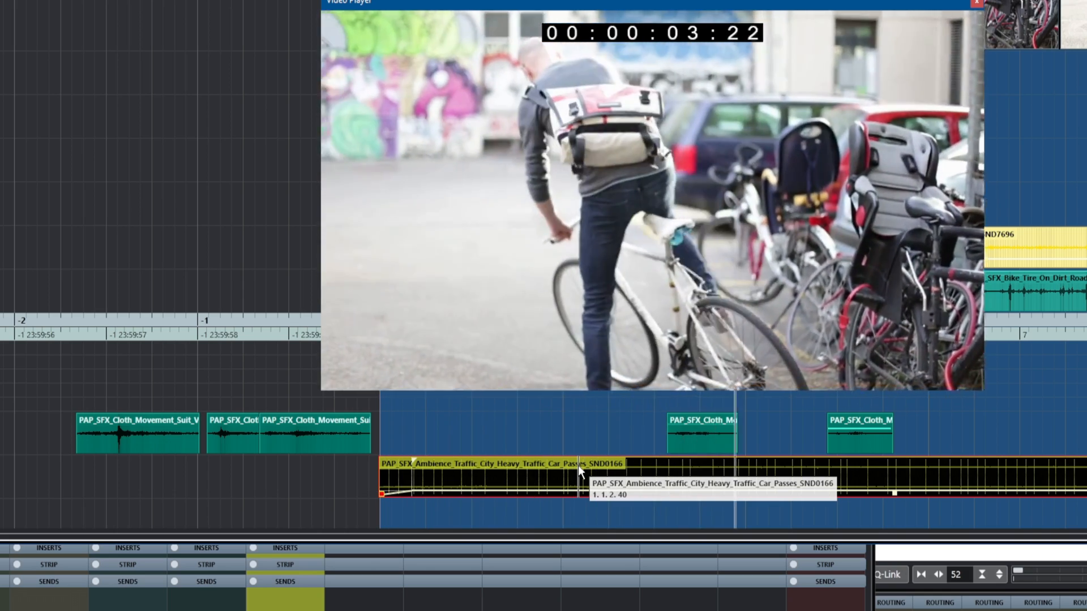
left_click_drag(690, 433, 683, 433)
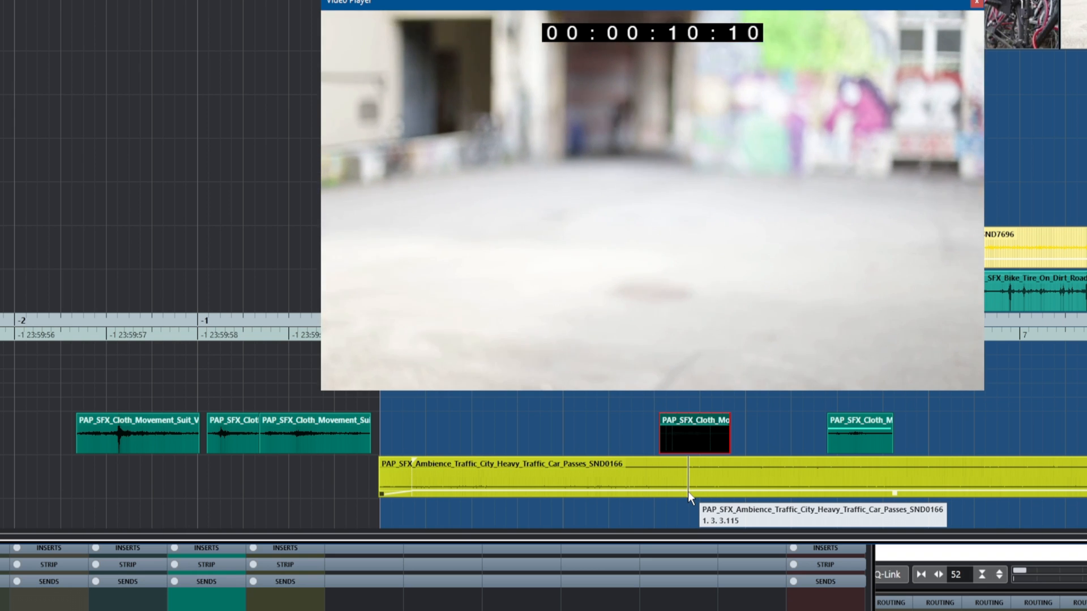
key("space")
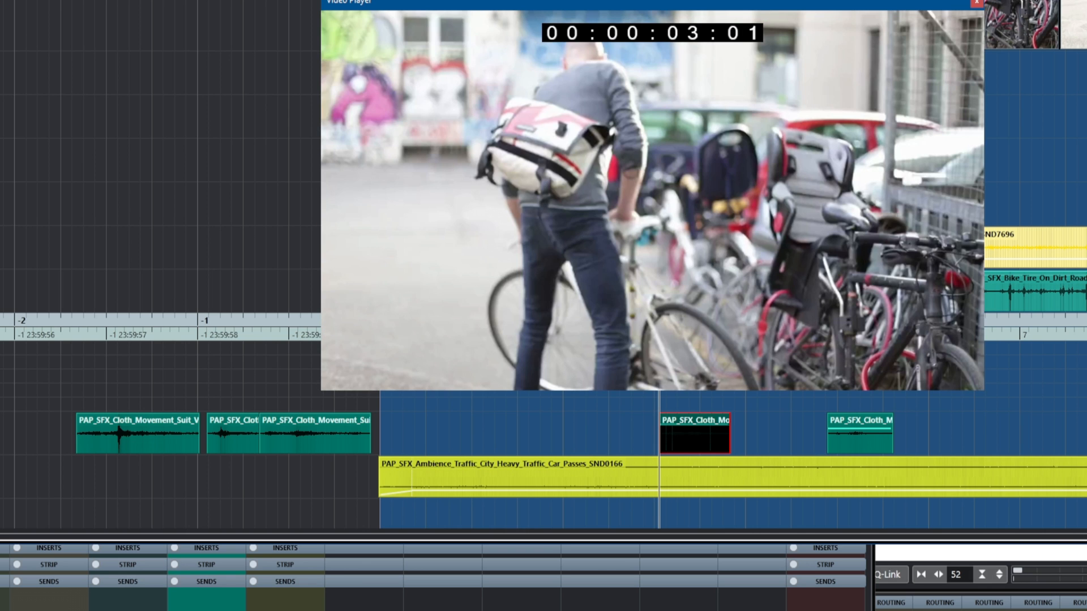
Step: Enable automation read and write on the Riding Away and Tyres channels and record falling fader moves on both during playback from the start
key("Home")
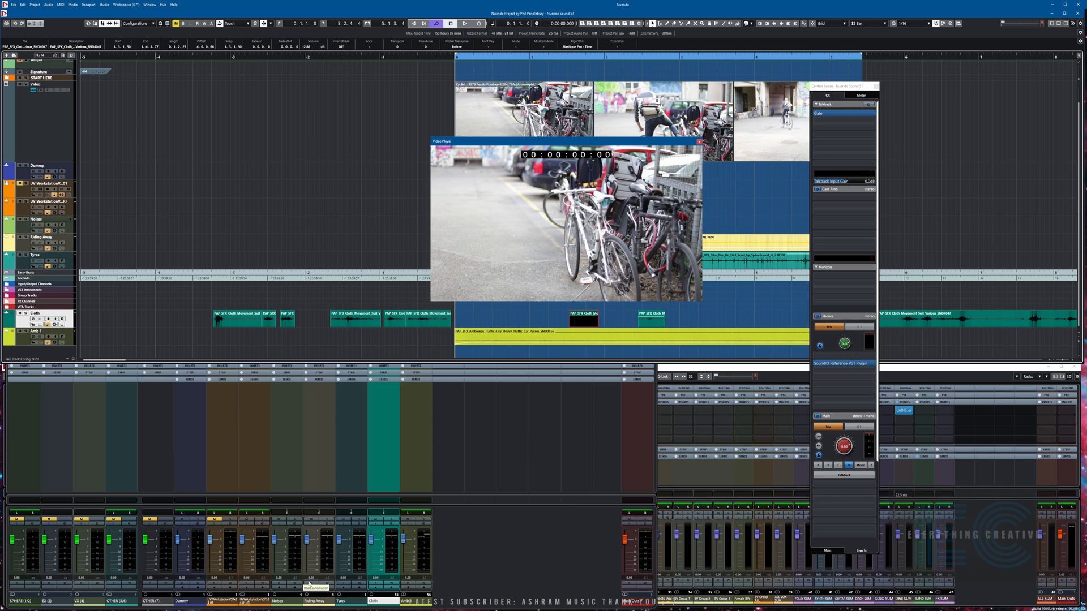
left_click(326, 584)
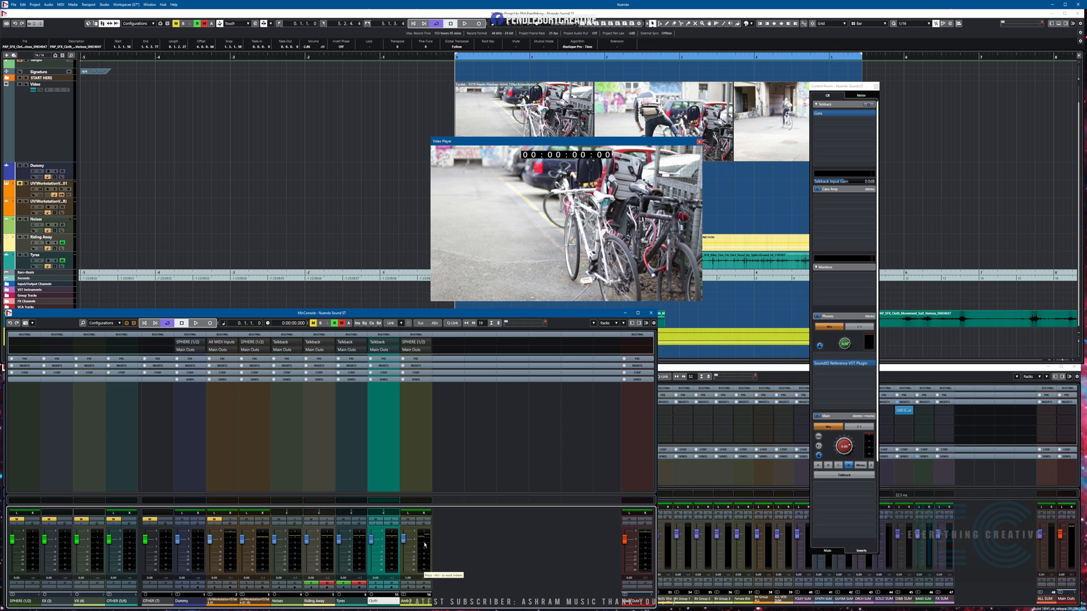
key("space")
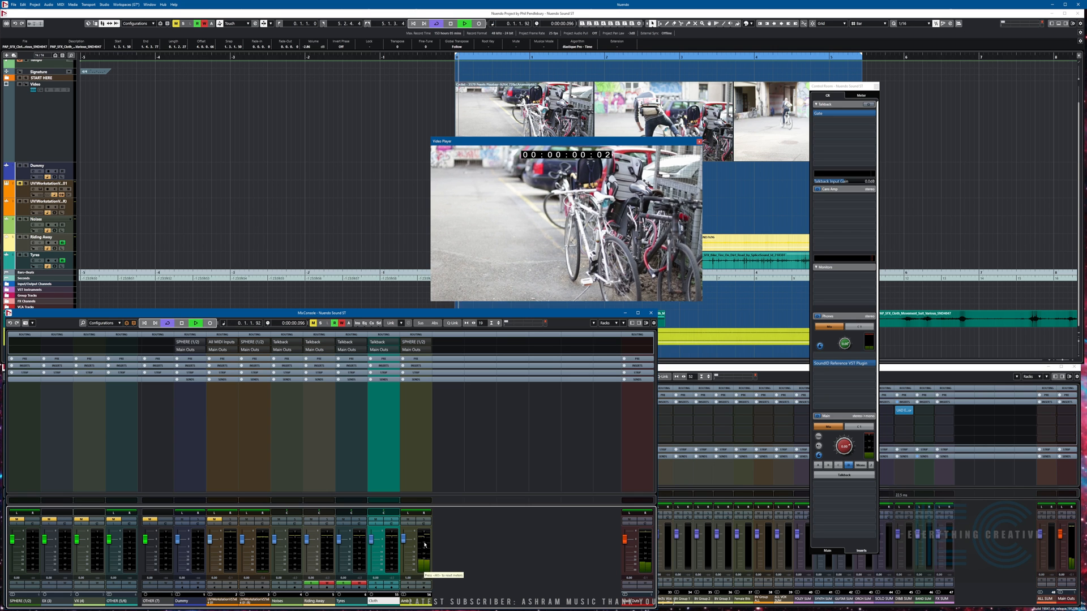
left_click(340, 542)
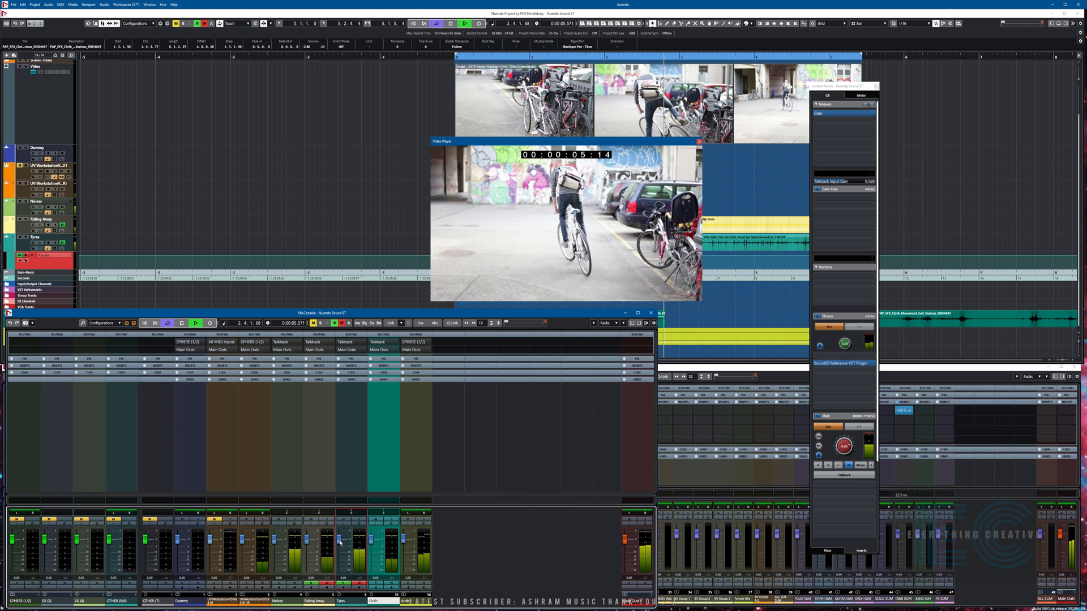
left_click_drag(340, 543, 340, 547)
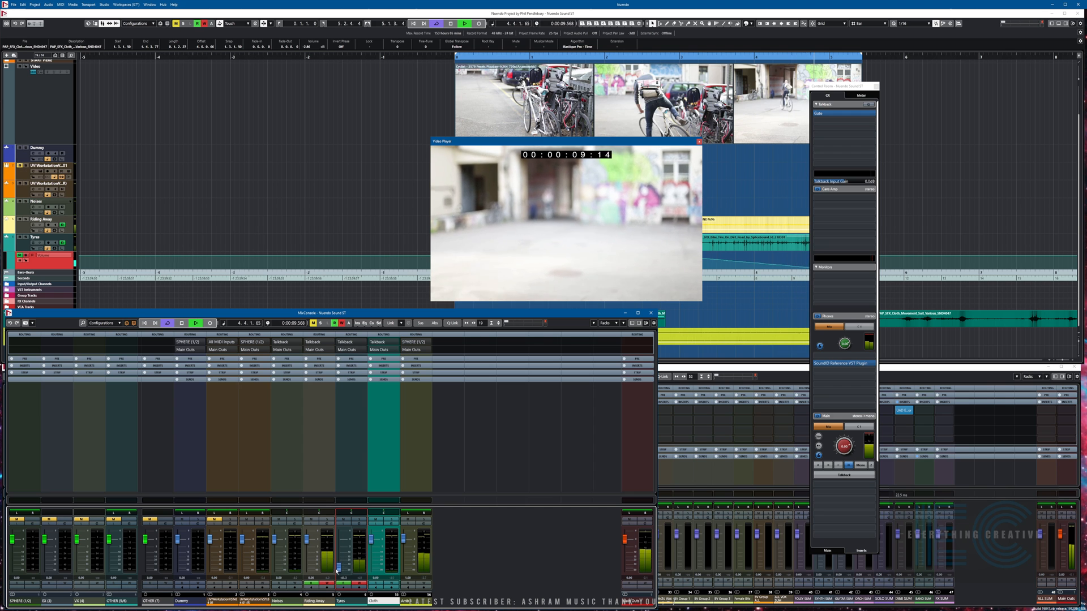
left_click_drag(337, 572, 338, 572)
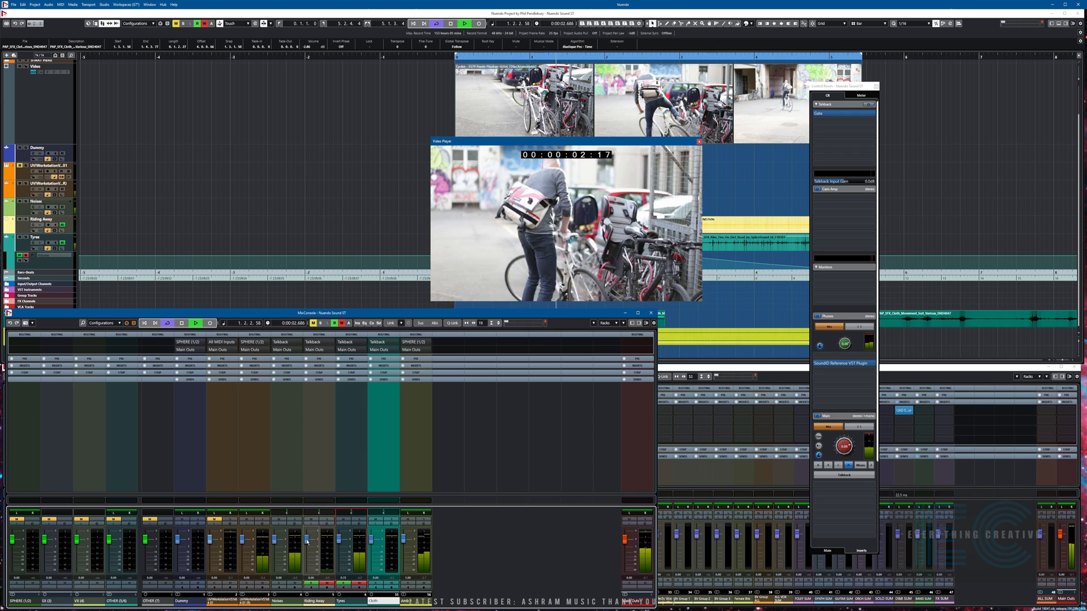
left_click_drag(307, 542, 307, 542)
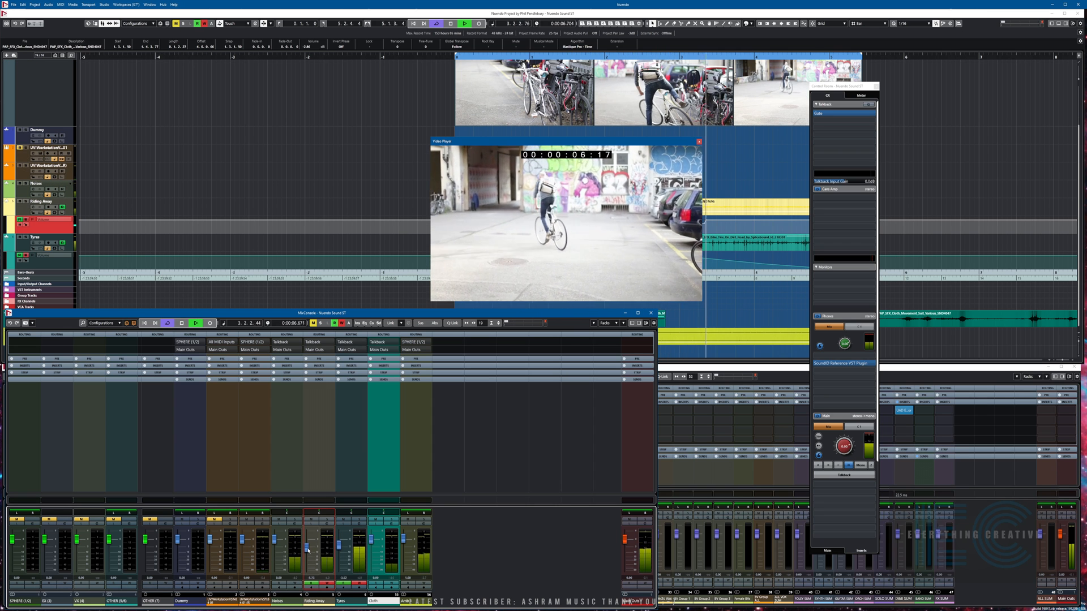
left_click_drag(308, 556, 309, 566)
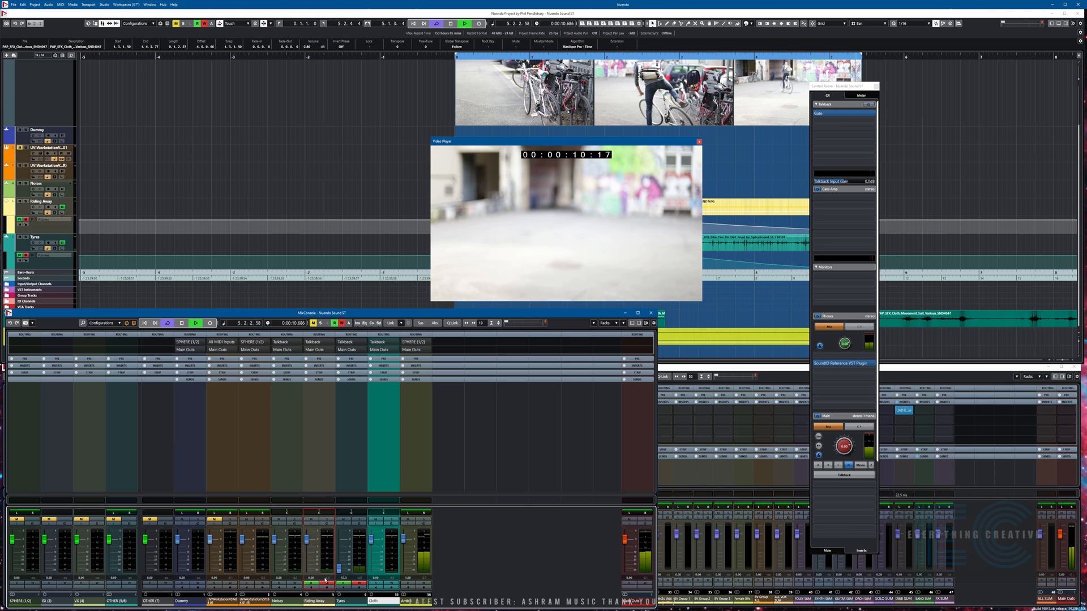
Step: Turn off automation writing on the Riding Away and Tyres channels and play the sequence to check the recorded moves
left_click(327, 583)
left_click(358, 583)
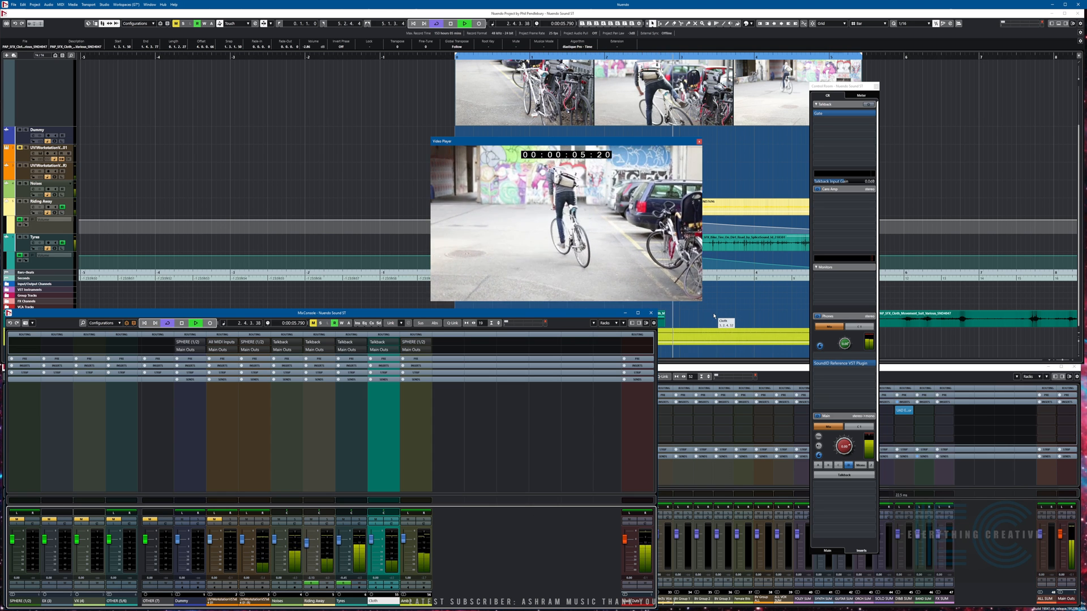
key("space")
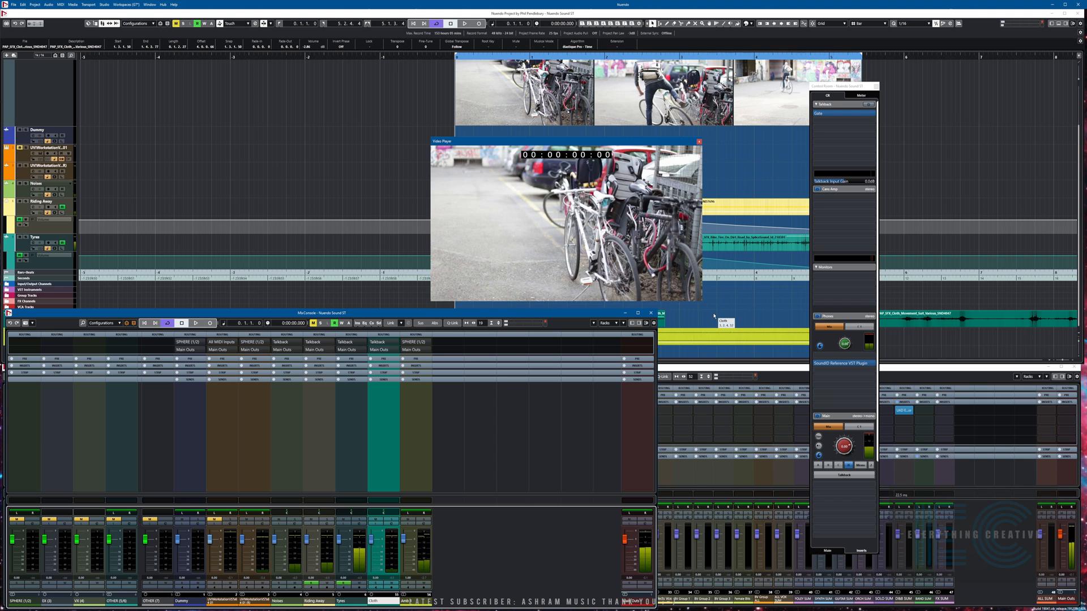
key("space")
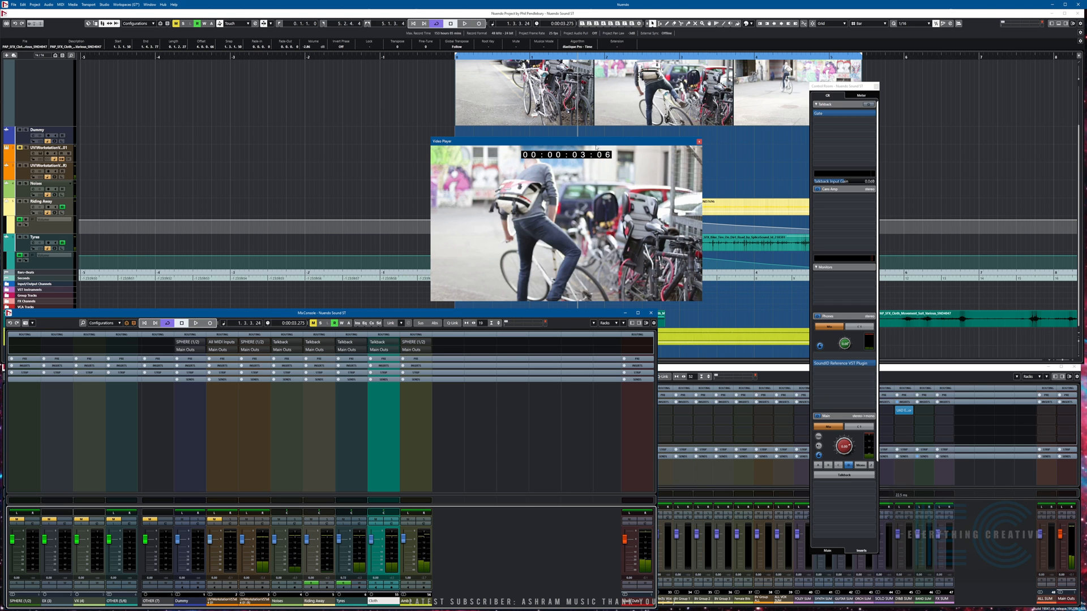
Step: Split a short piece off the start of the bicycle rolling clip and copy it to just after bar 1 on the Riding Away track
left_click_drag(596, 148, 609, 248)
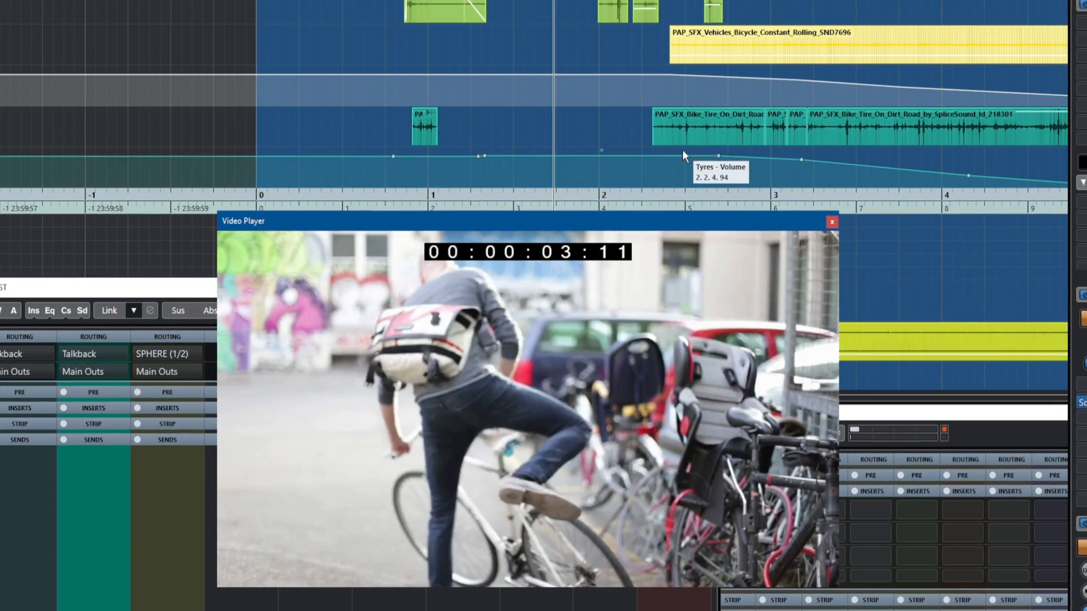
right_click(727, 50)
left_click(760, 54)
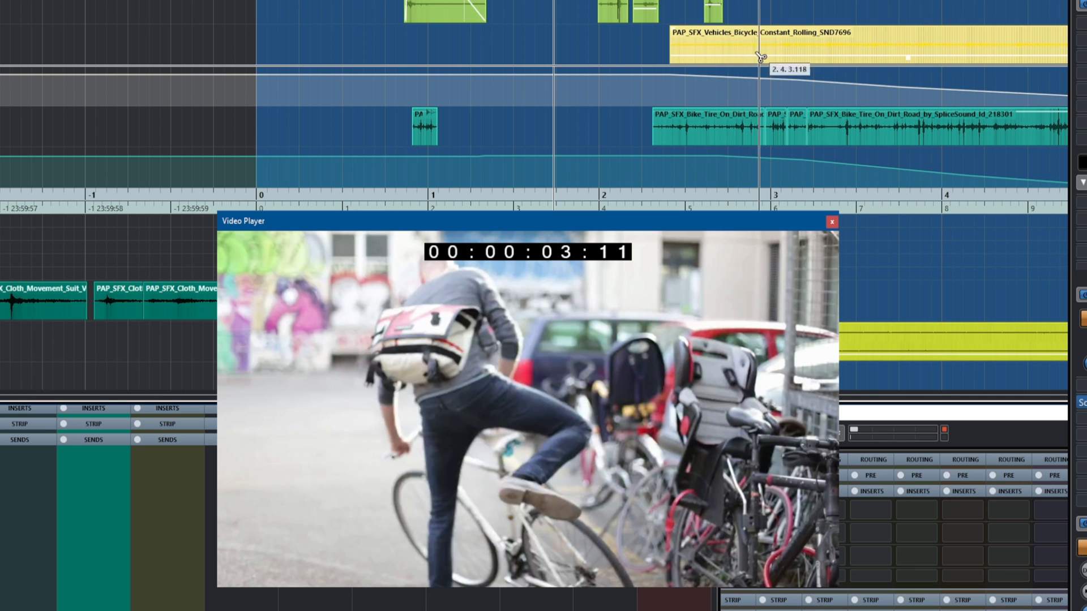
left_click(722, 53)
right_click(675, 52)
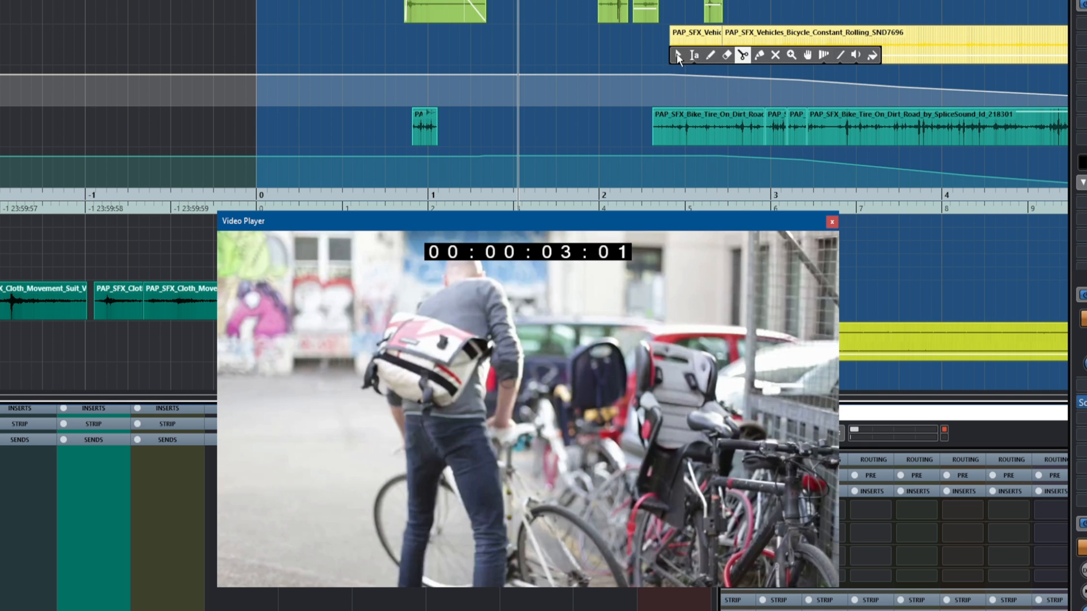
left_click(698, 35)
left_click_drag(700, 45, 483, 57)
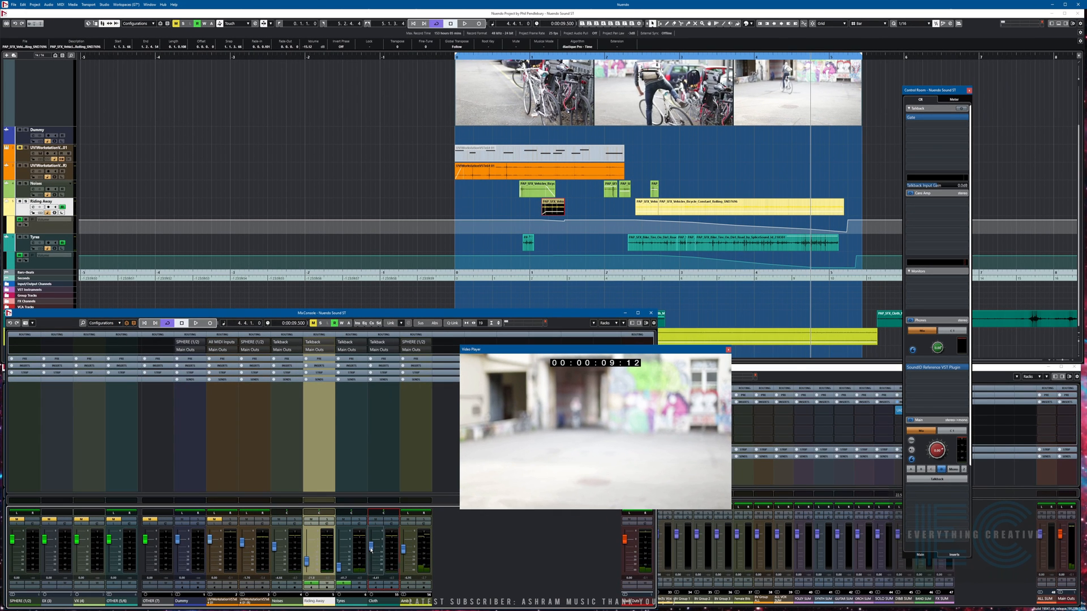
Step: Place the video window clear of the clips and play the sequence from the start to check the bicycle and dog sounds against the picture
left_click_drag(620, 367, 686, 301)
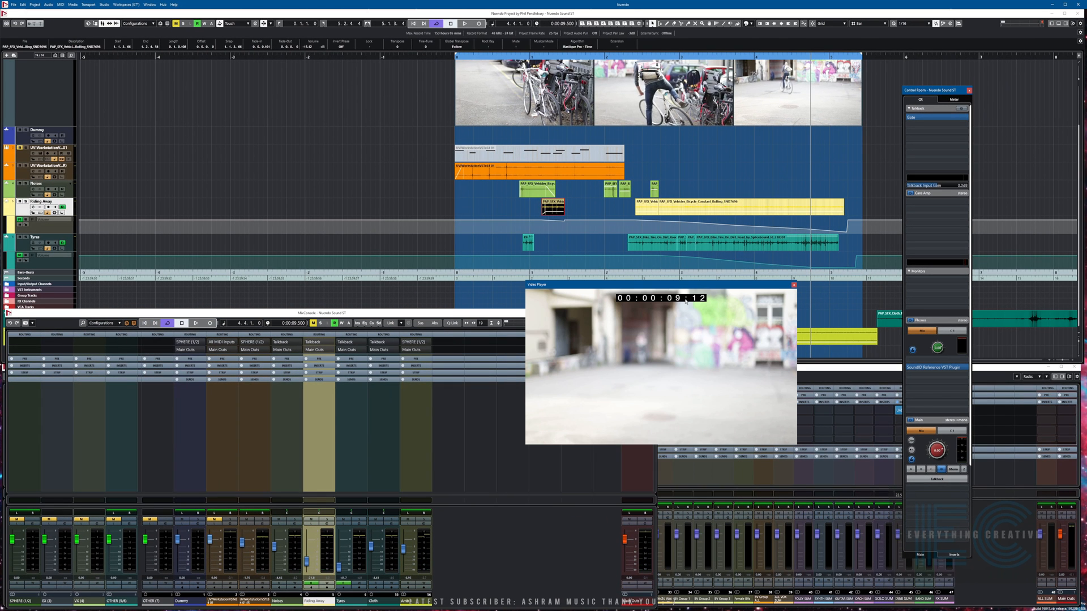
key("period")
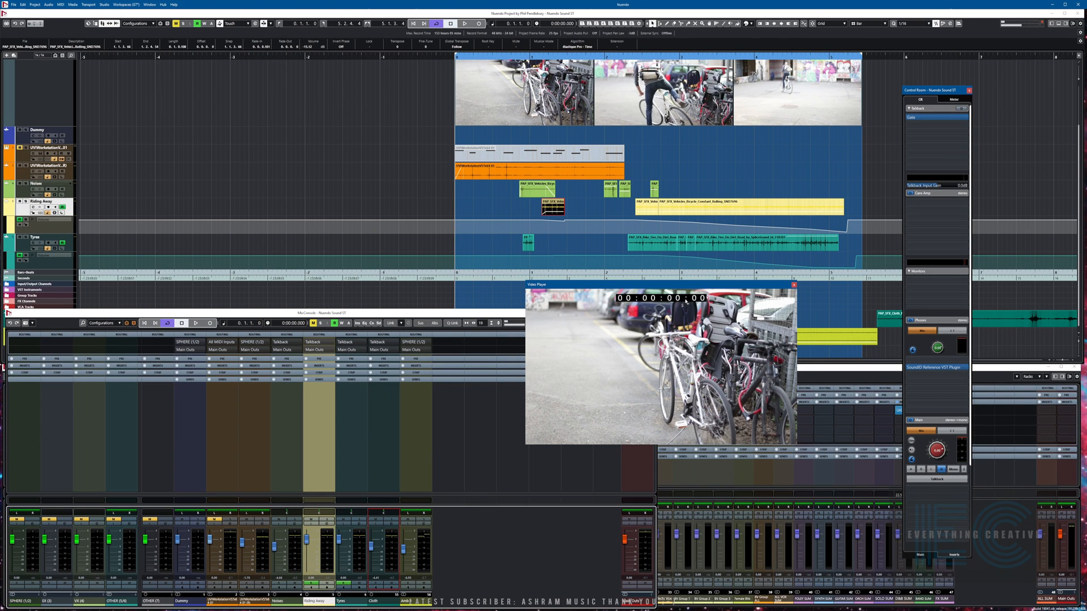
left_click(841, 465)
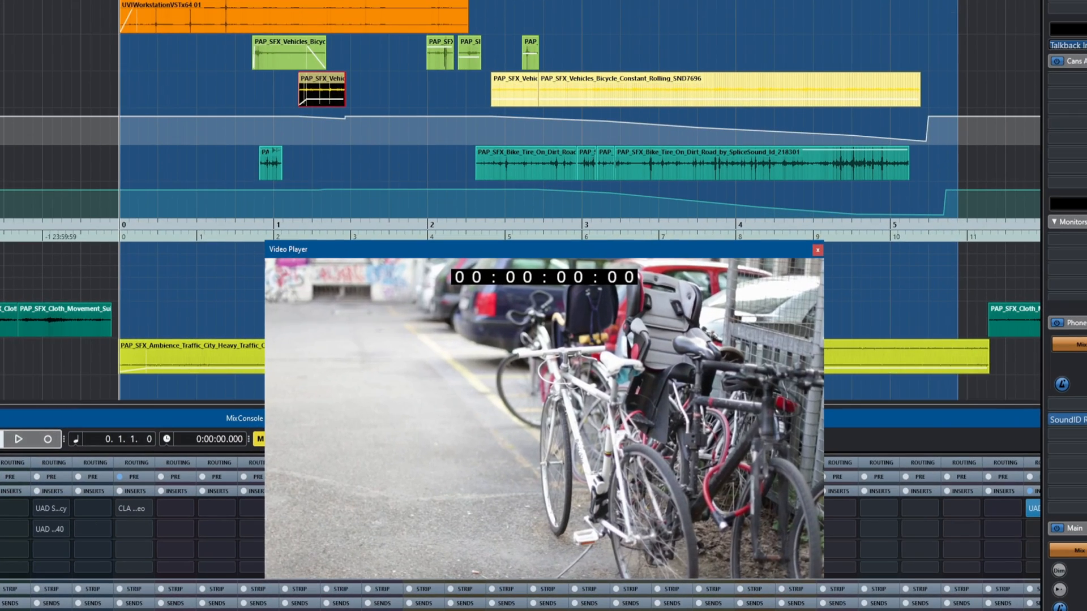
key("space")
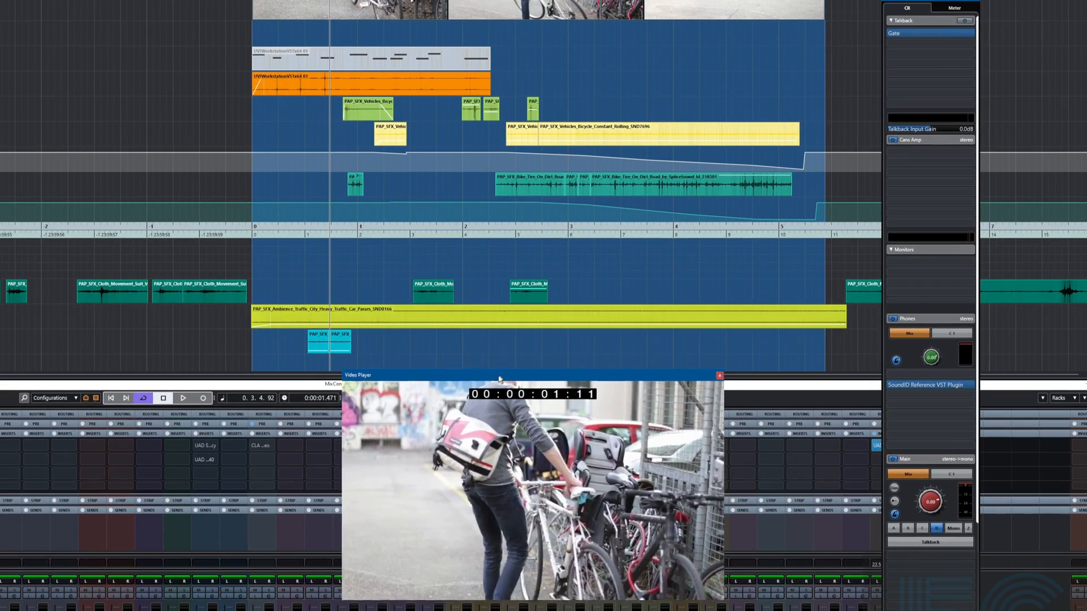
left_click_drag(492, 397, 513, 339)
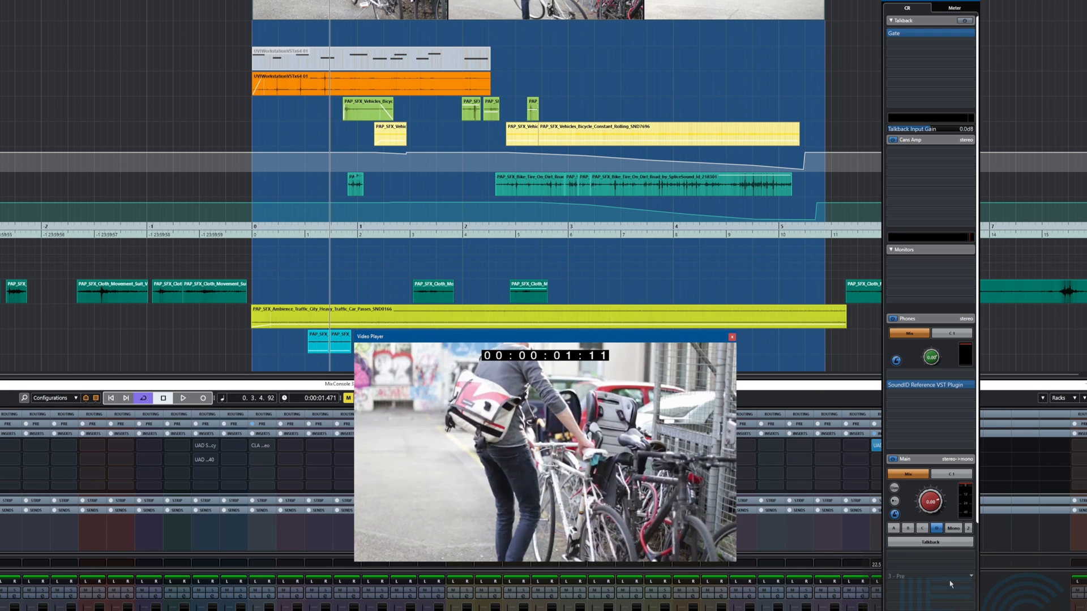
key("Home")
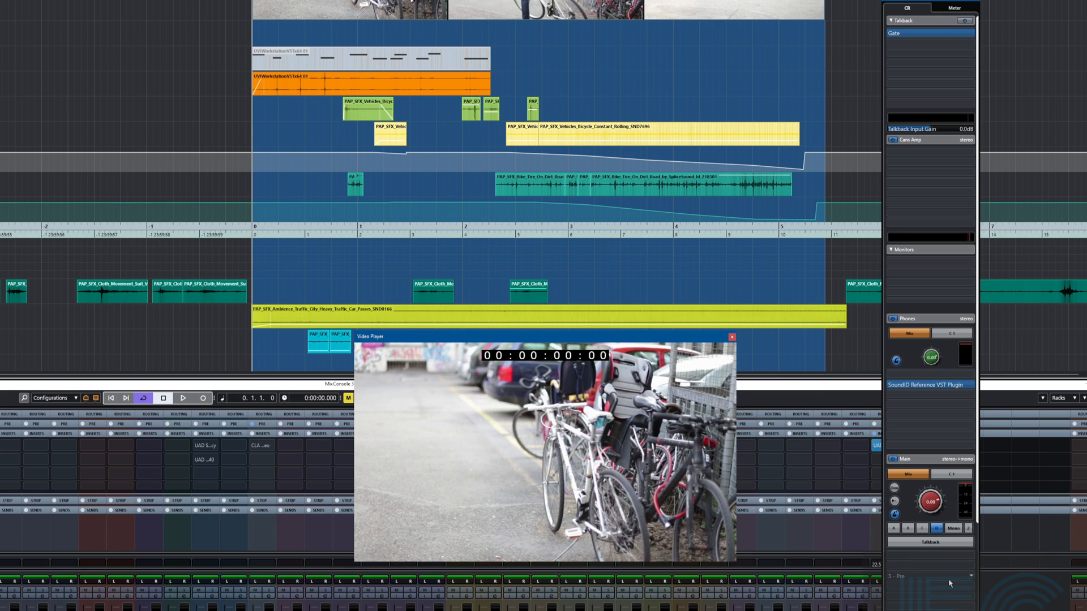
key("space")
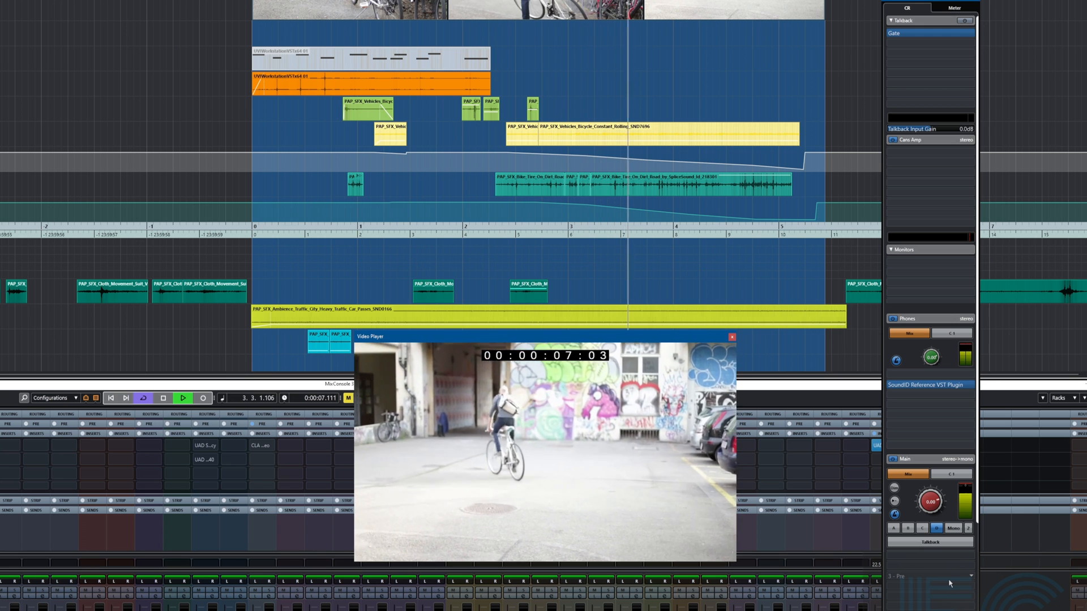
key("space")
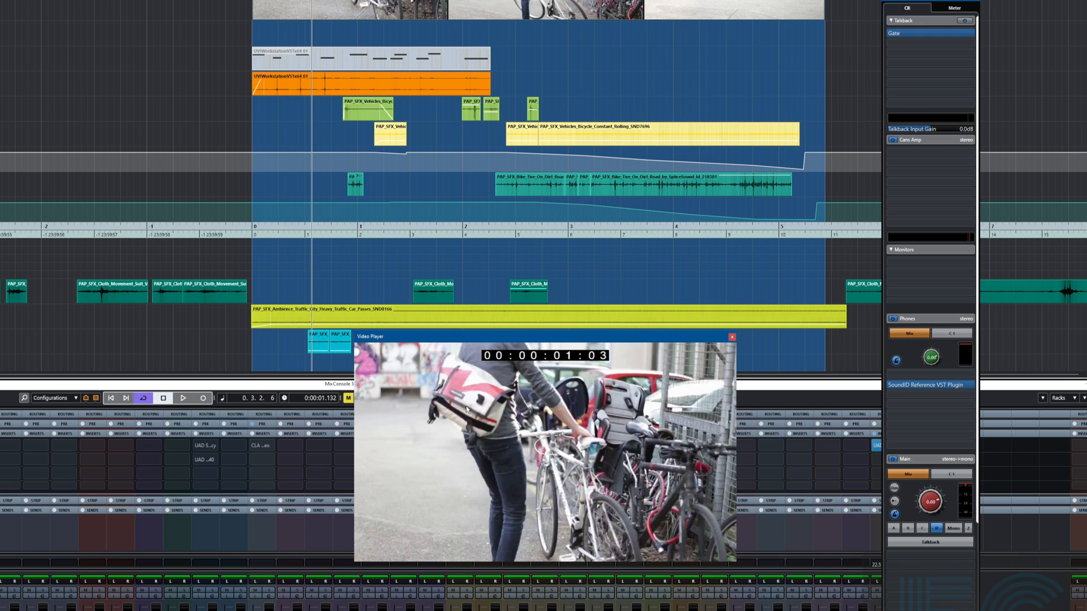
Step: Shuttle back and forth through the cyclist's first movements around 00:00:01:00 to examine the picture at the two dog clips
key("KP_Subtract")
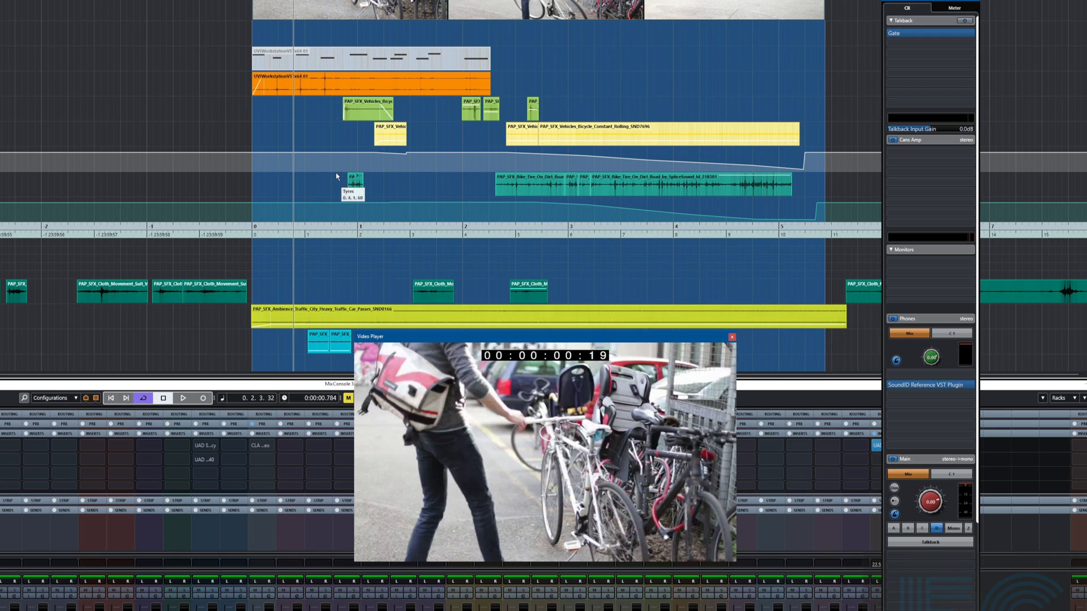
key("KP_Add")
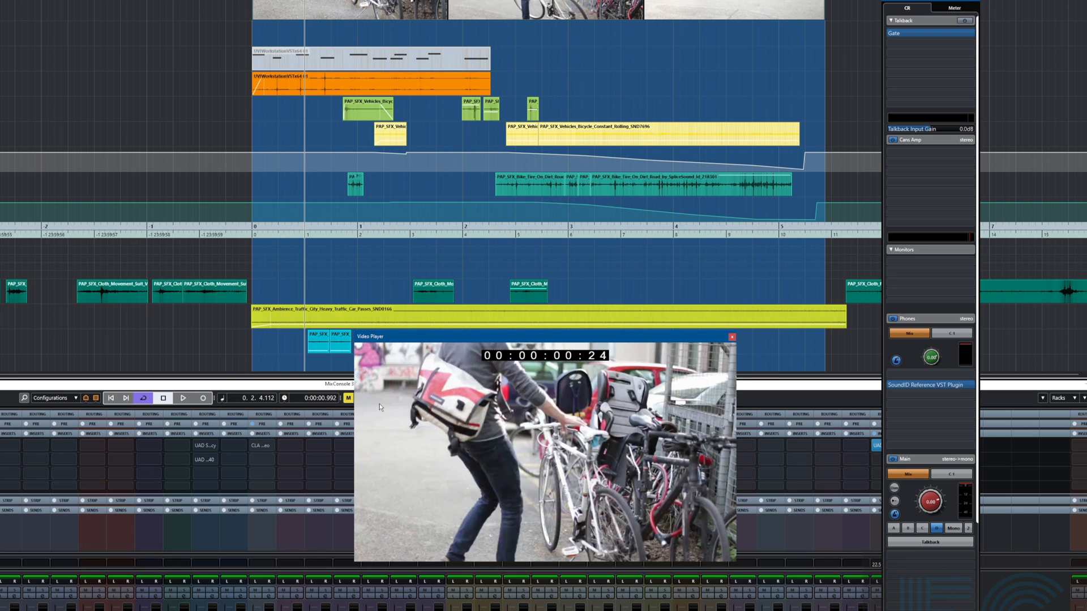
key("KP_Add")
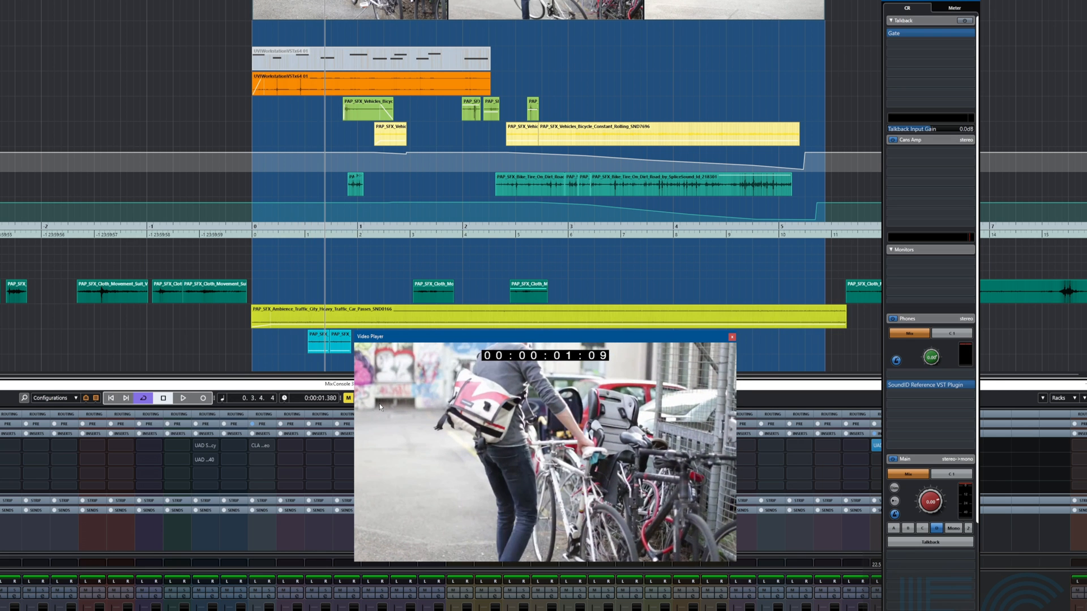
key("KP_Subtract")
key("KP_Subtract")
key("KP_Add")
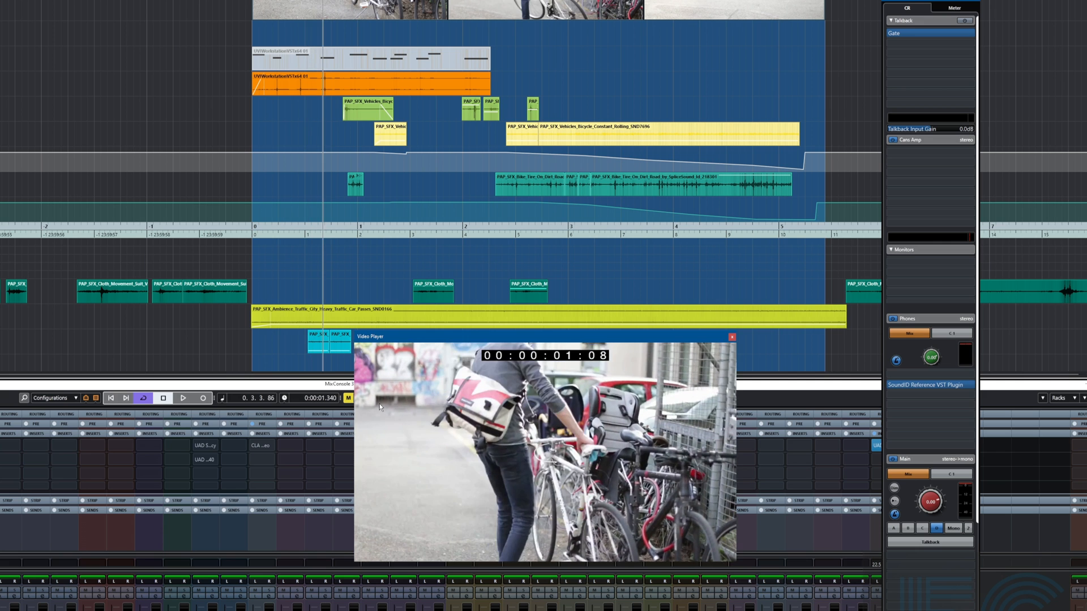
key("KP_Subtract")
key("KP_Subtract")
key("KP_Add")
key("KP_Subtract")
key("KP_Add")
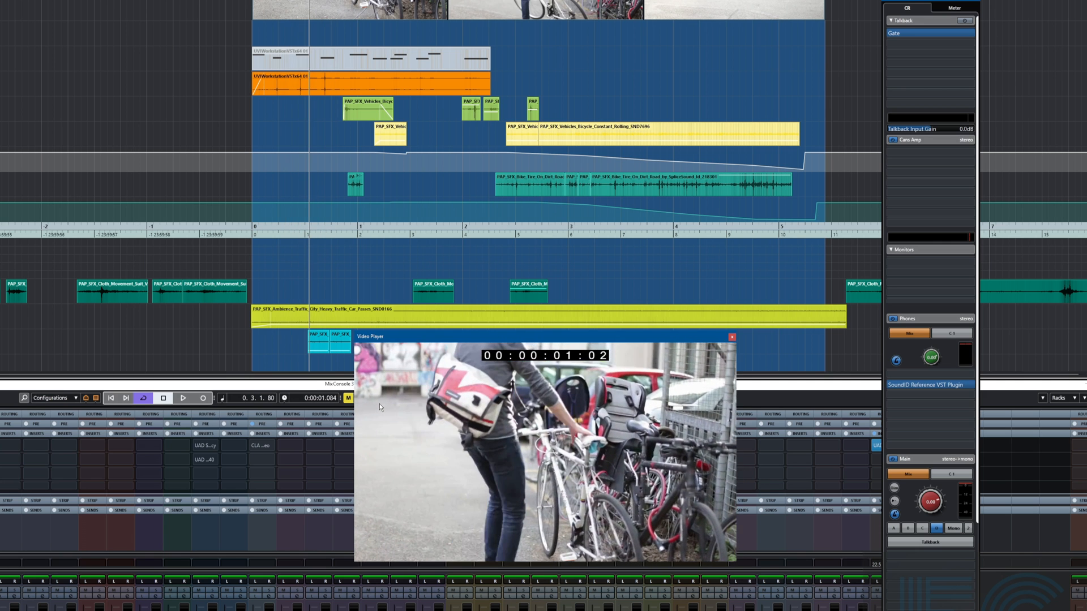
key("KP_Subtract")
key("KP_Add")
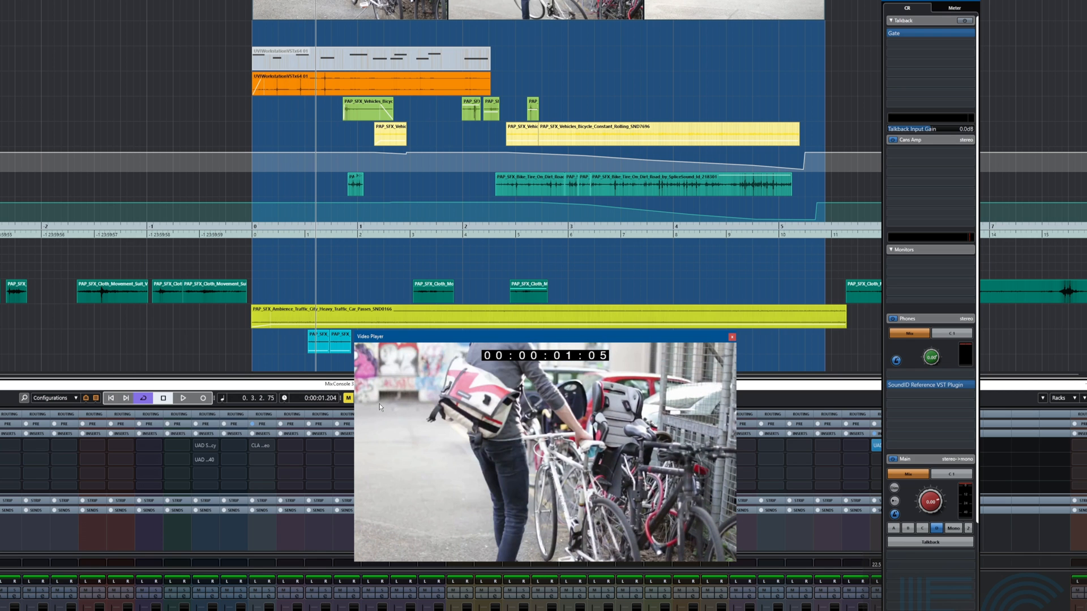
Step: Select the dog clips below the traffic ambience in turn and play the opening of the sequence from the start
left_click_drag(318, 345, 318, 344)
left_click(339, 343)
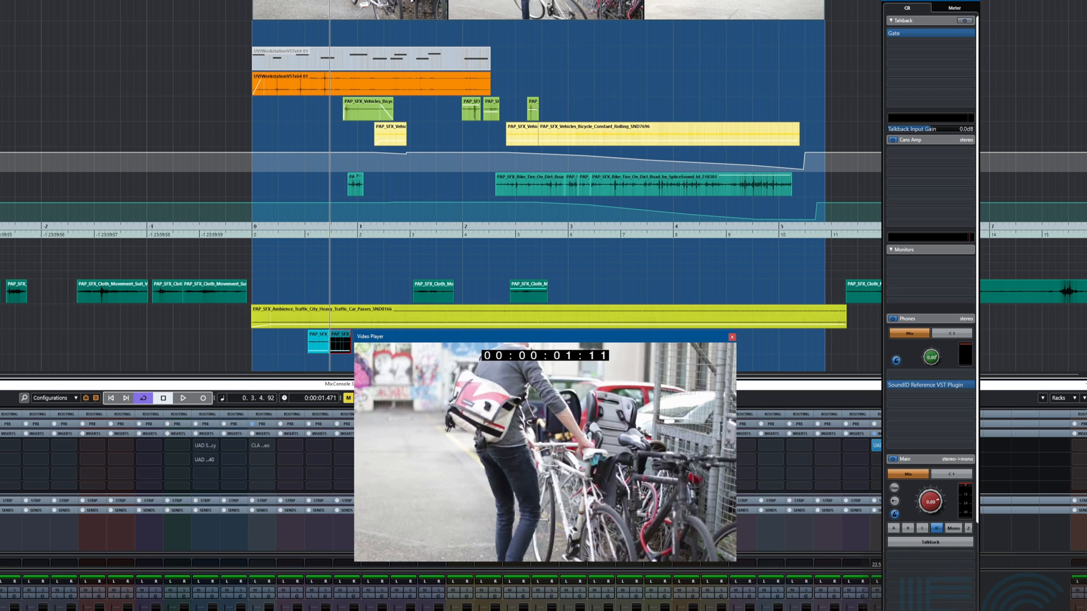
key("Home")
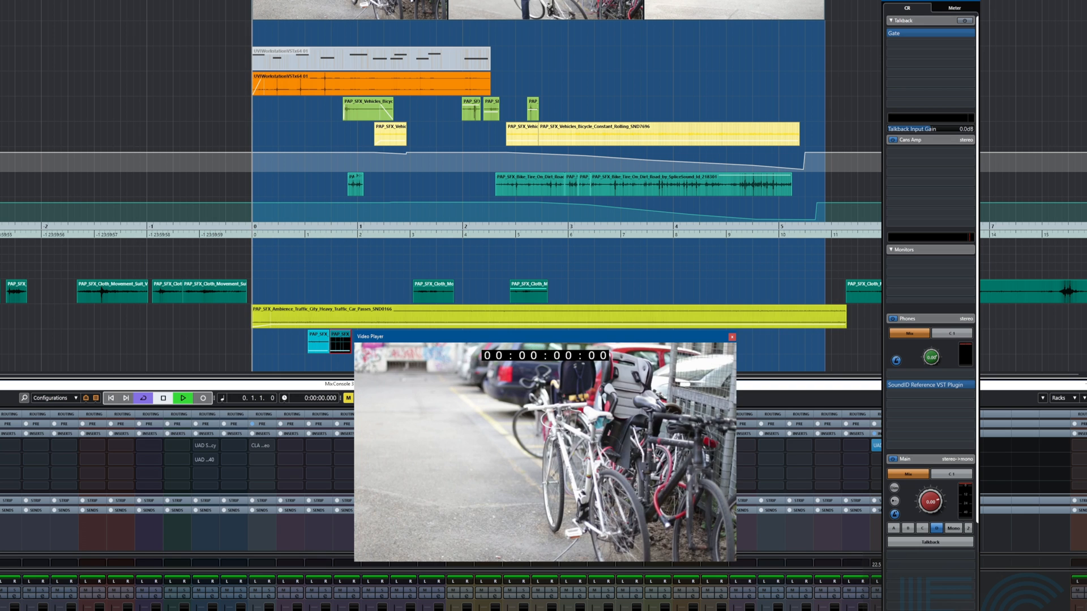
key("space")
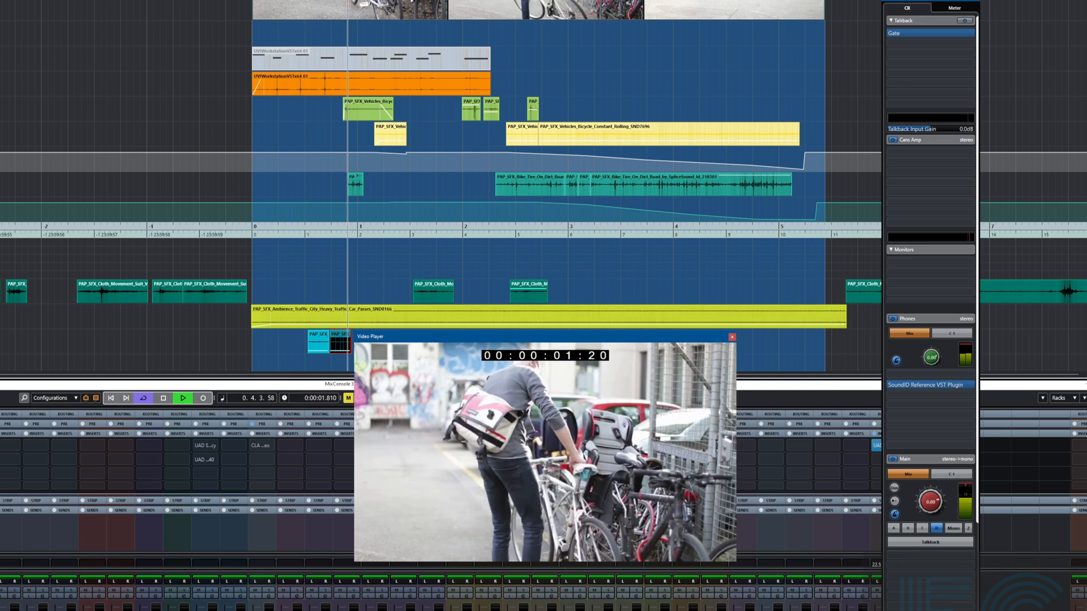
key("space")
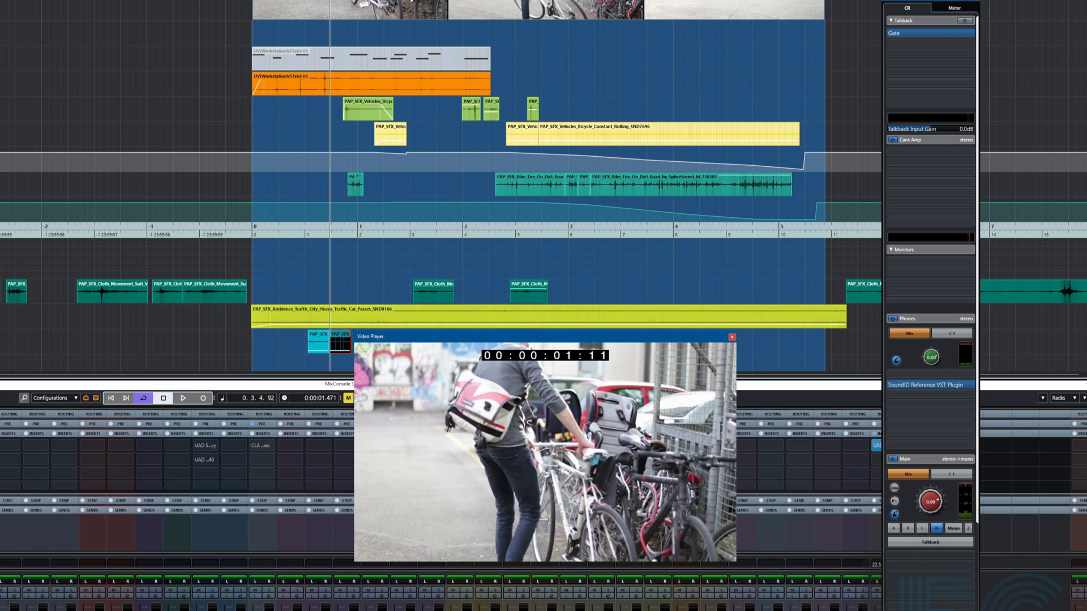
Step: Bring up the mixing consoles and play the whole sequence from the start to review the foley mix
key("F3")
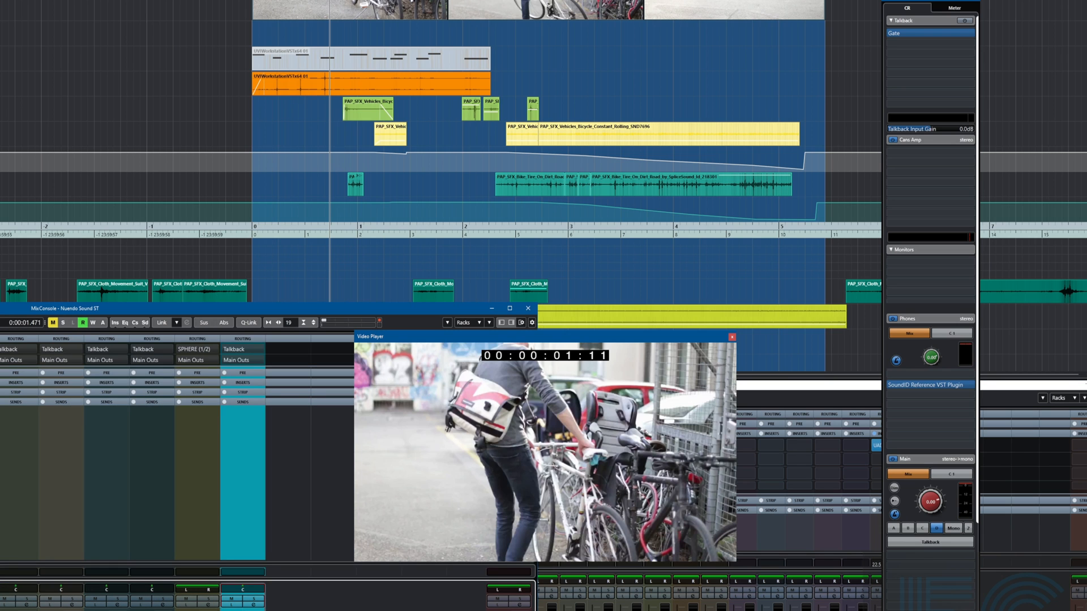
key("F3")
key("space")
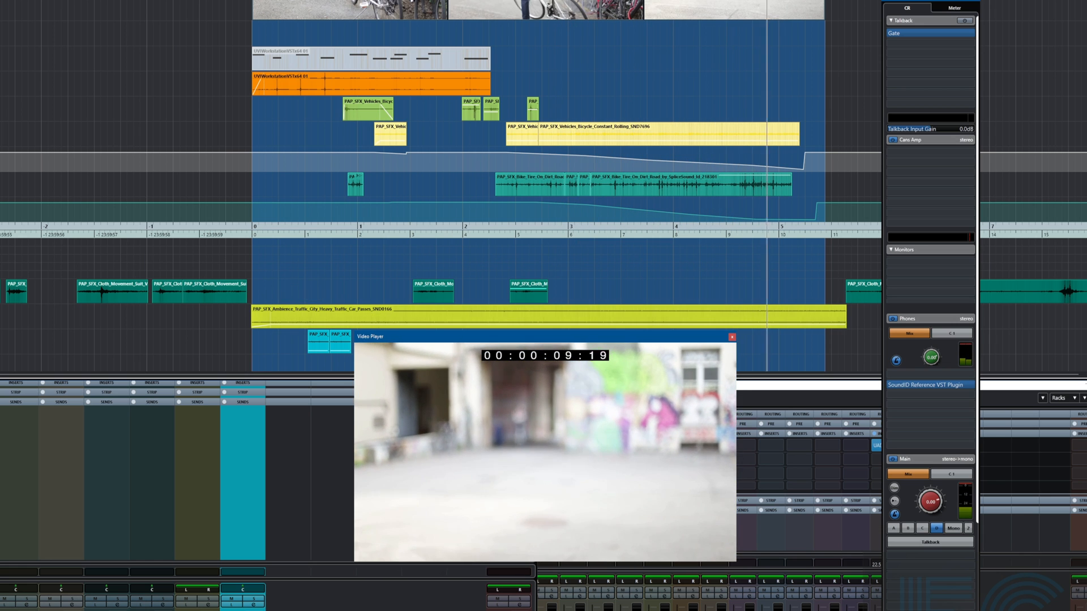
left_click(976, 582)
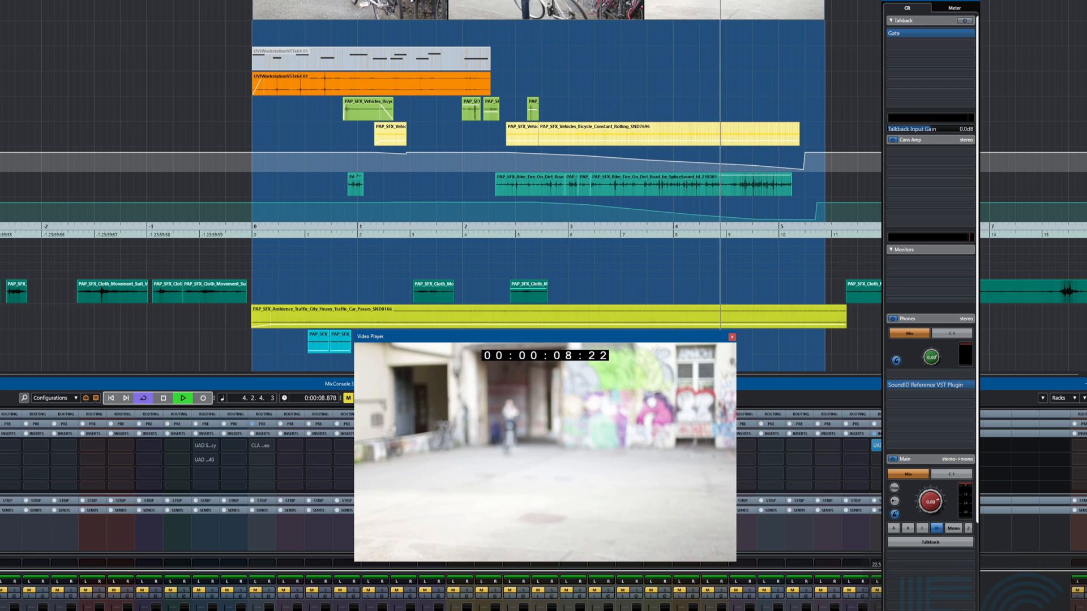
key("space")
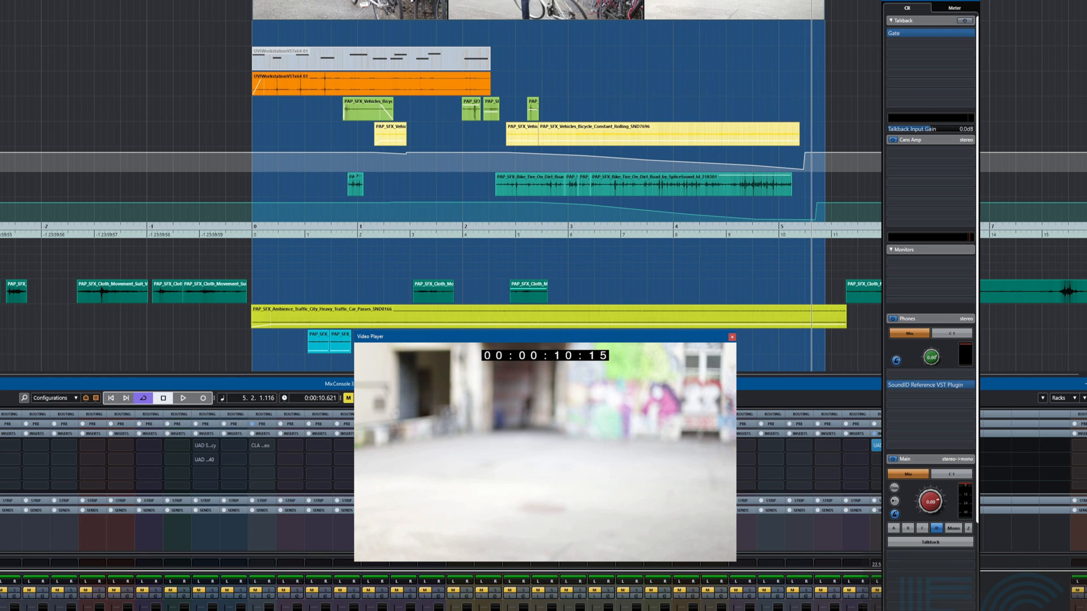
key("Home")
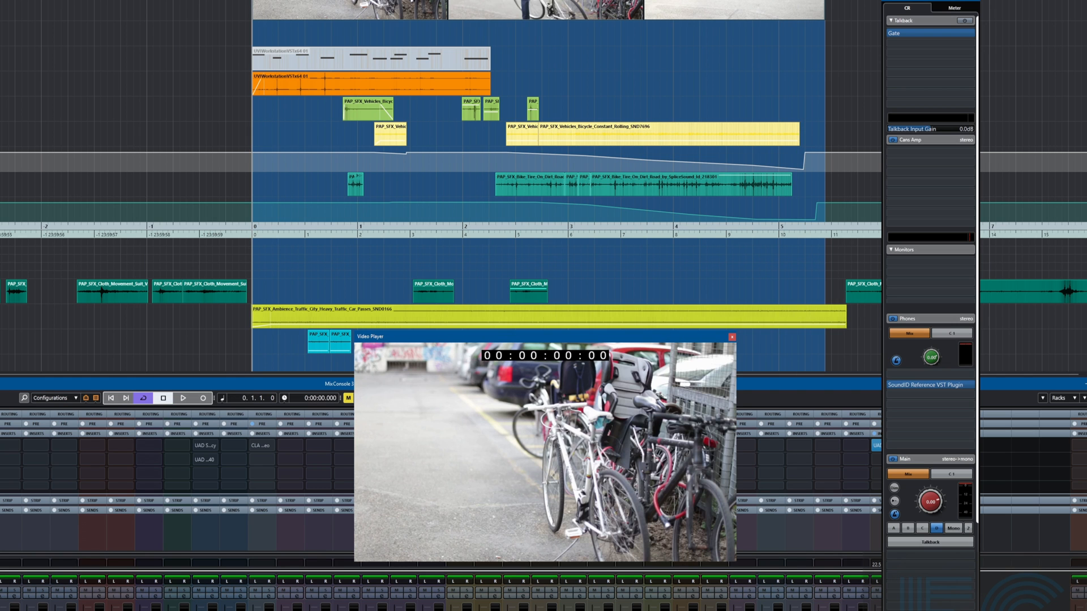
key("space")
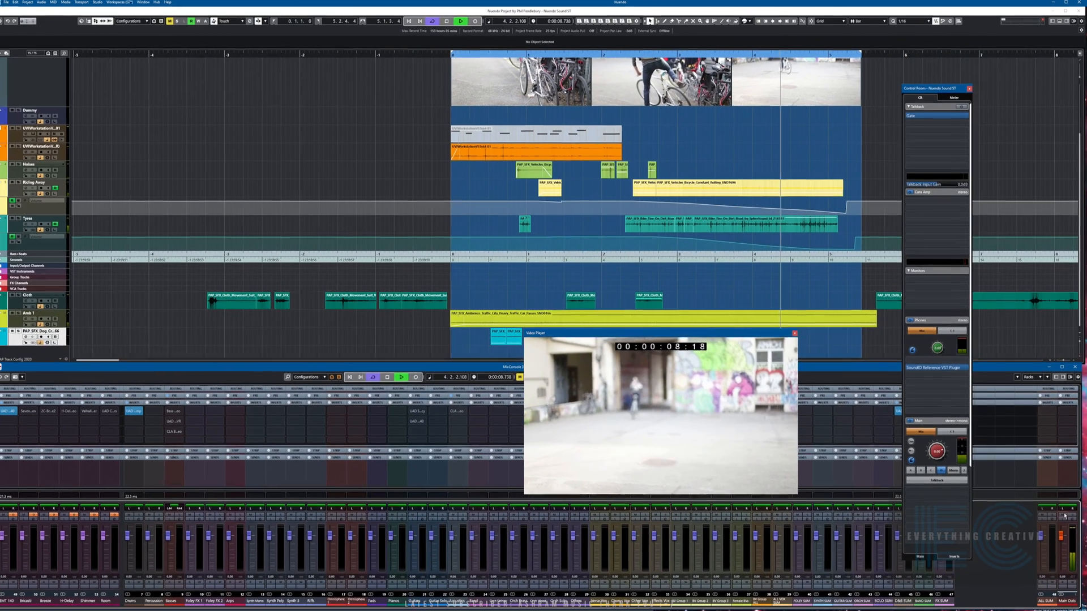
key("space")
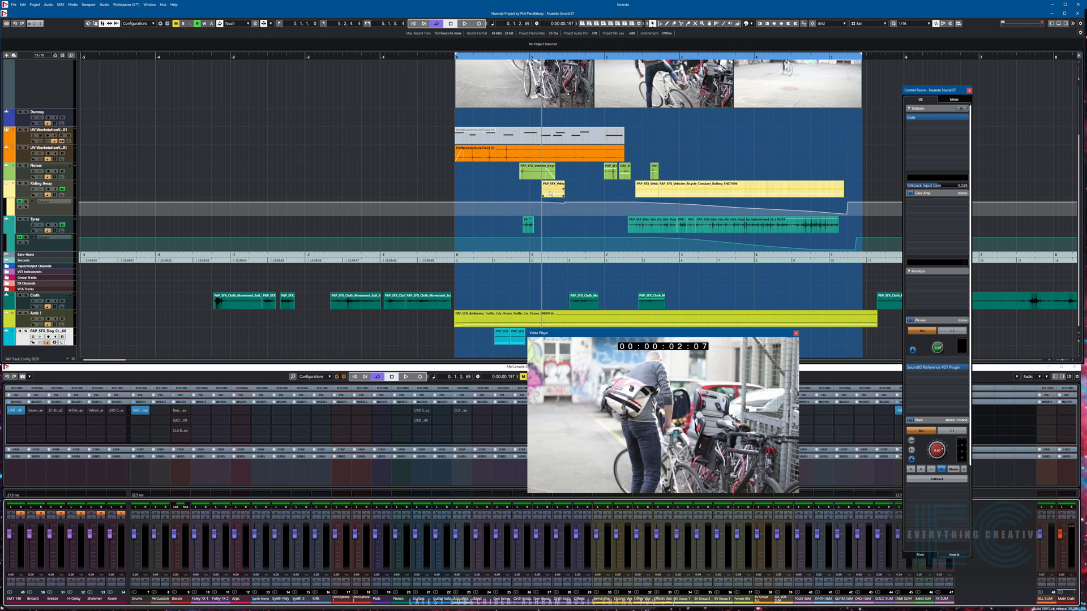
Step: Nudge the short copied rolling clip on the Riding Away track slightly earlier and rewind to before the video's start
left_click(551, 193)
left_click_drag(549, 194, 548, 193)
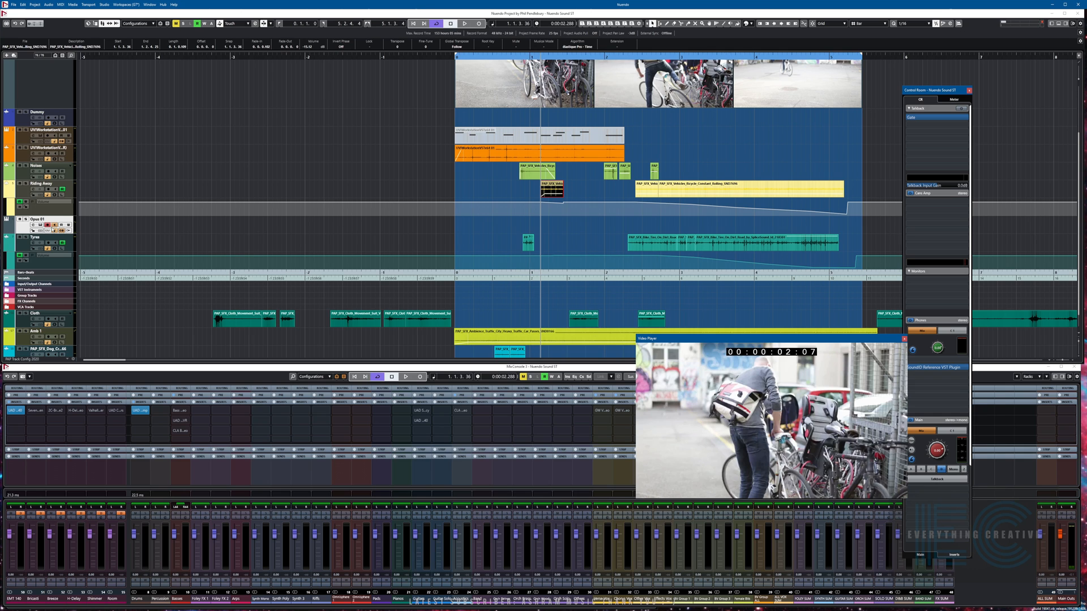
key("Home")
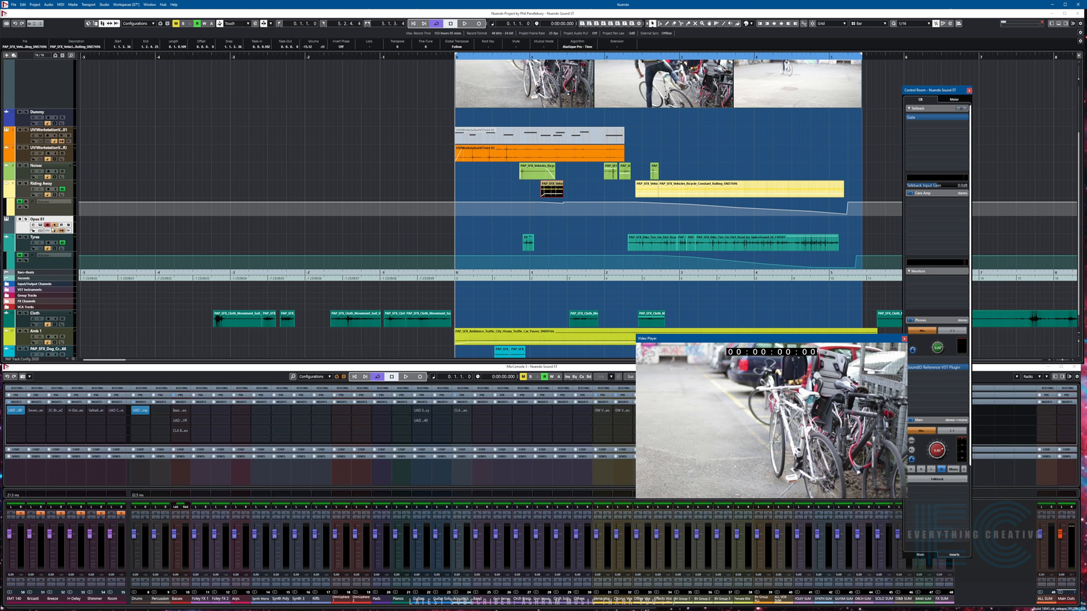
key("KP_Subtract")
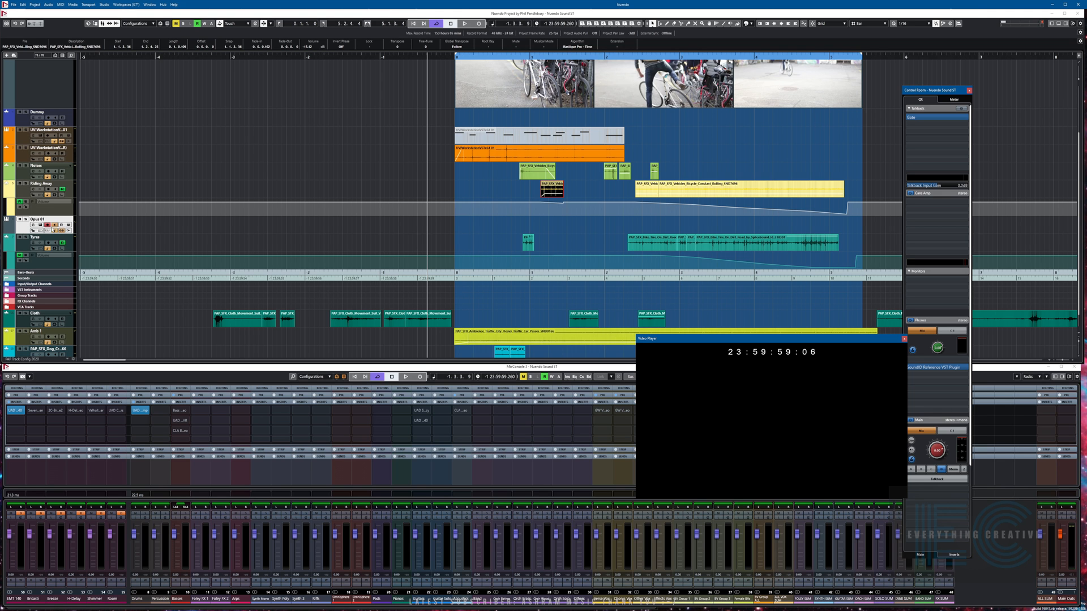
Step: Record a MIDI part on the Opus 01 track over the video range and open the take in the Key Editor
key("KP_Multiply")
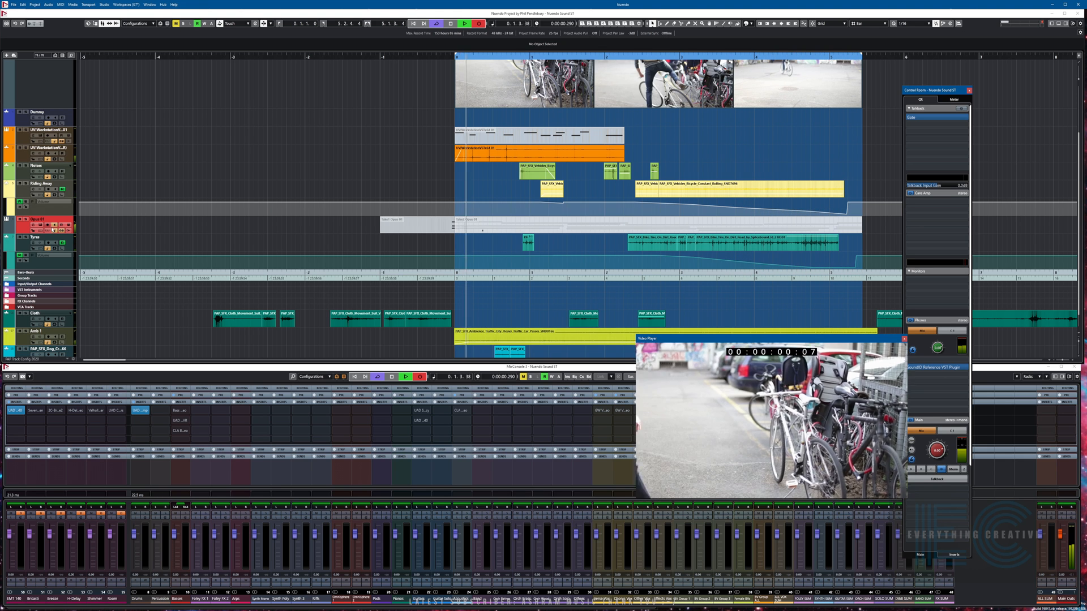
key("space")
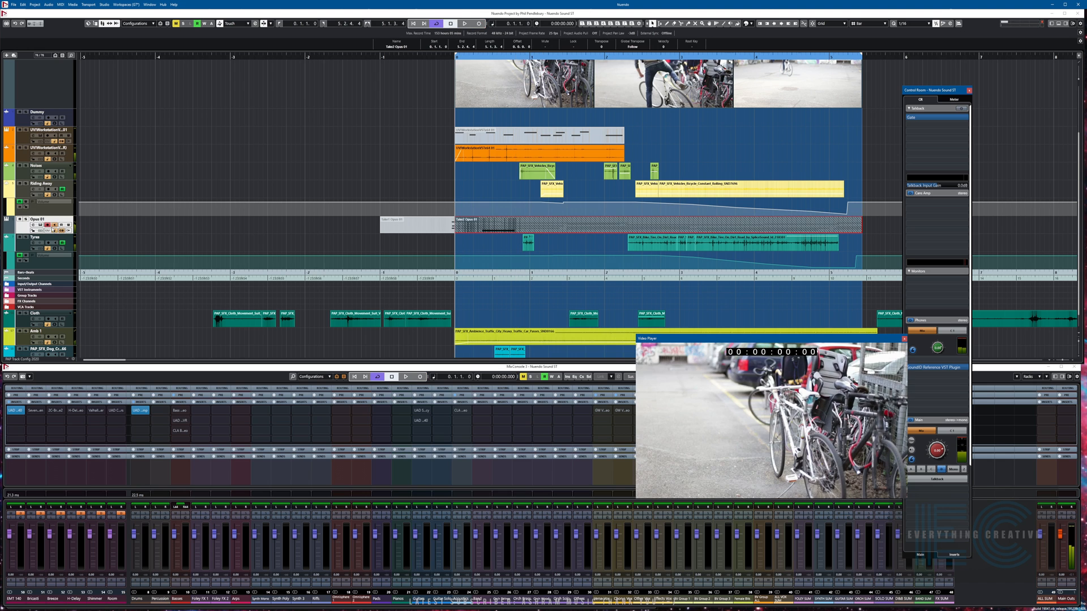
double_click(412, 228)
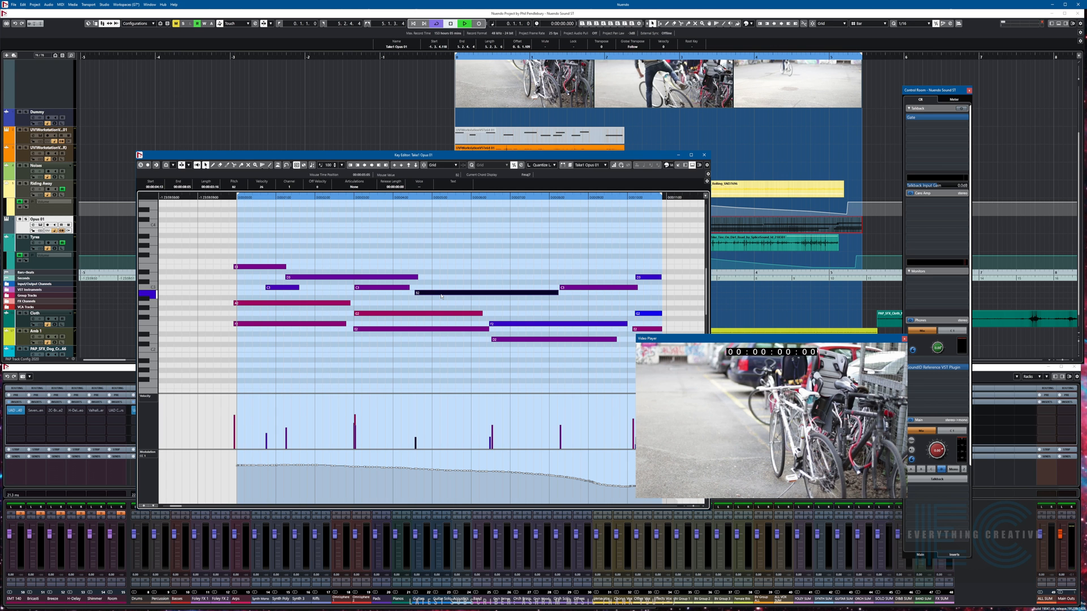
Step: Play the recorded Opus 01 notes against the picture, then replay the sequence with the mixing consoles in view
key("space")
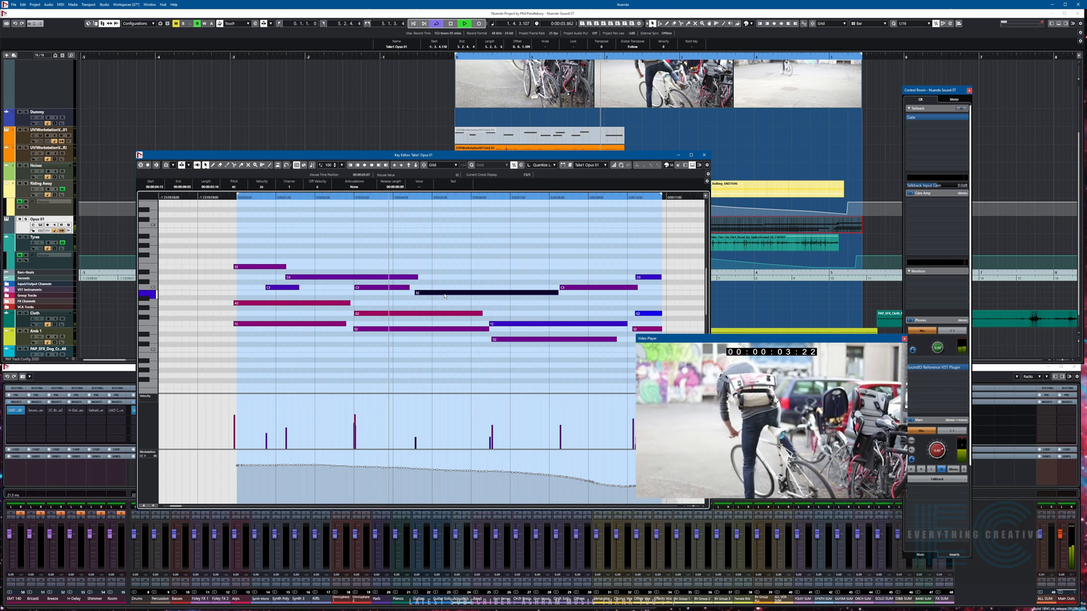
key("space")
key("Up")
key("KP_Subtract")
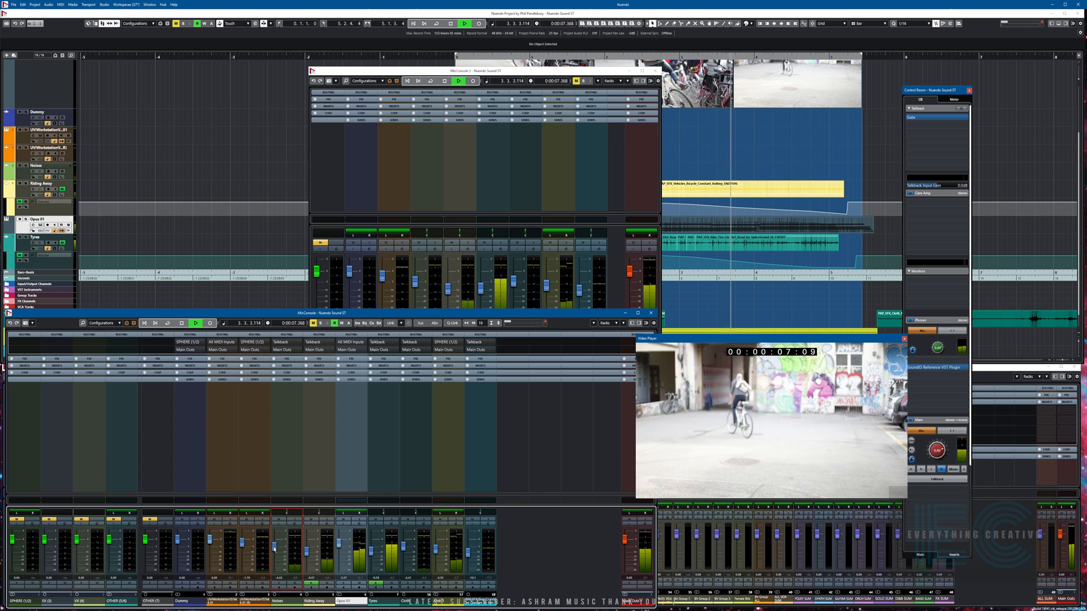
Step: Balance the mix during playback by lowering the Noise and UVIWorkstation output faders slightly and fine-tuning the Opus 01 fader
left_click_drag(274, 549, 275, 551)
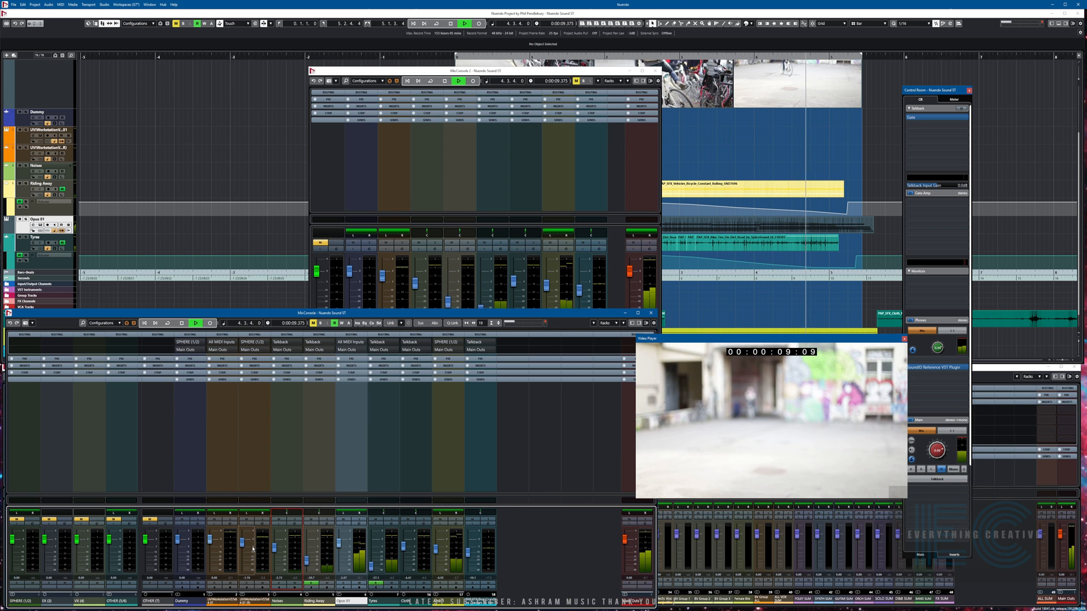
key("space")
left_click_drag(243, 549, 243, 552)
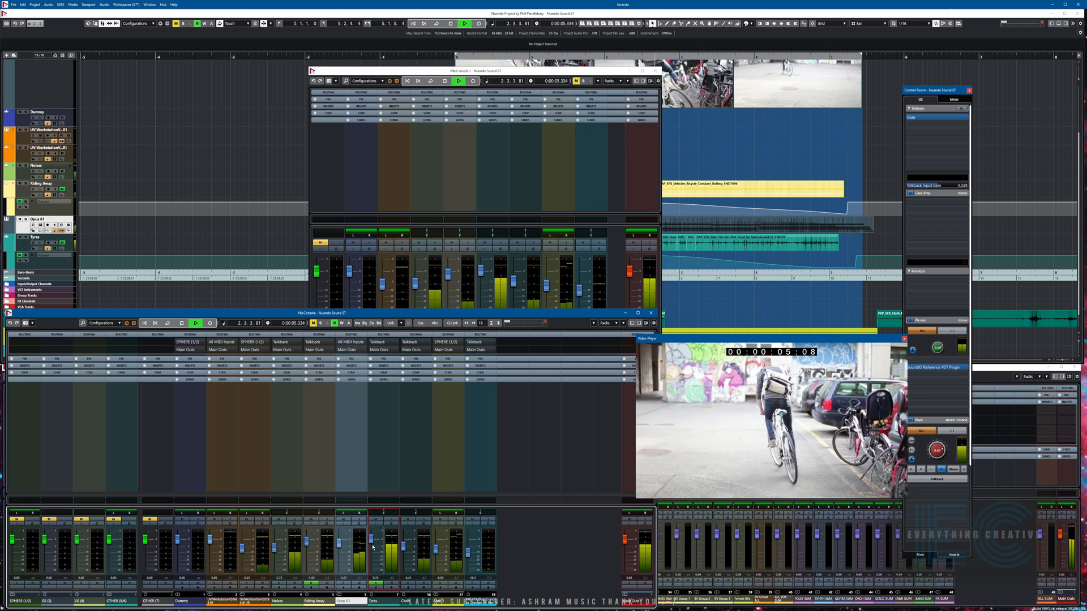
left_click_drag(339, 545, 340, 544)
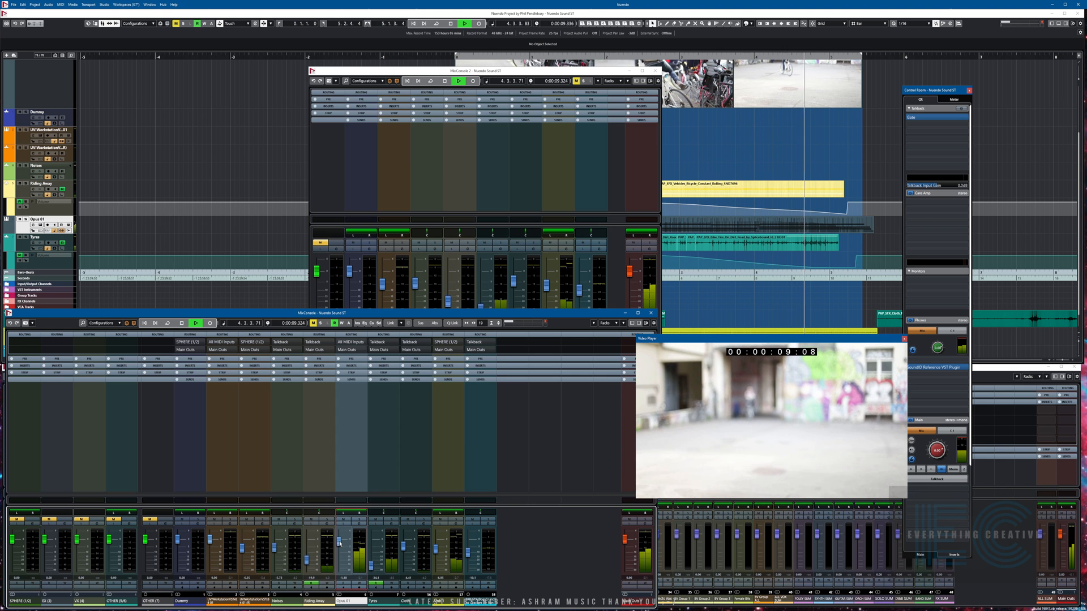
Step: Stop and rewind to before the video's start, and reposition the video player over the middle of the mixing consoles
key("space")
key("KP_Decimal")
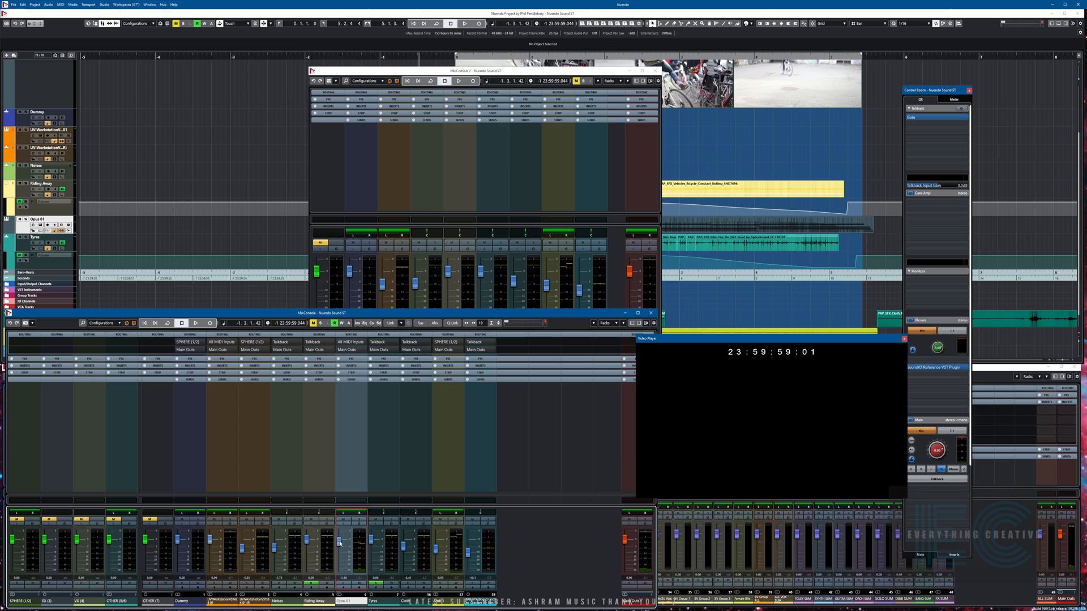
left_click_drag(732, 343, 514, 237)
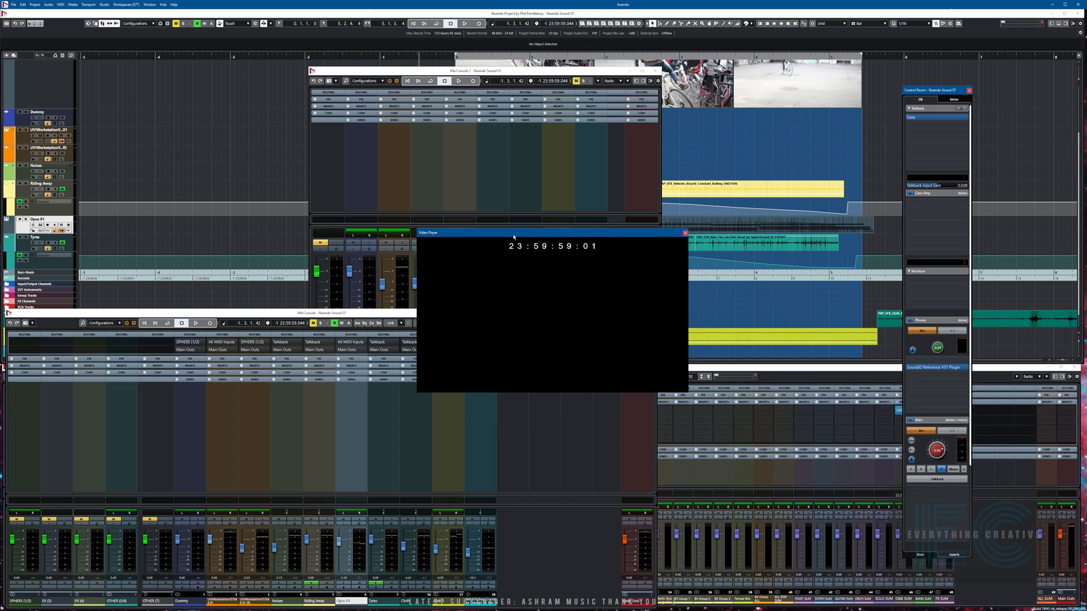